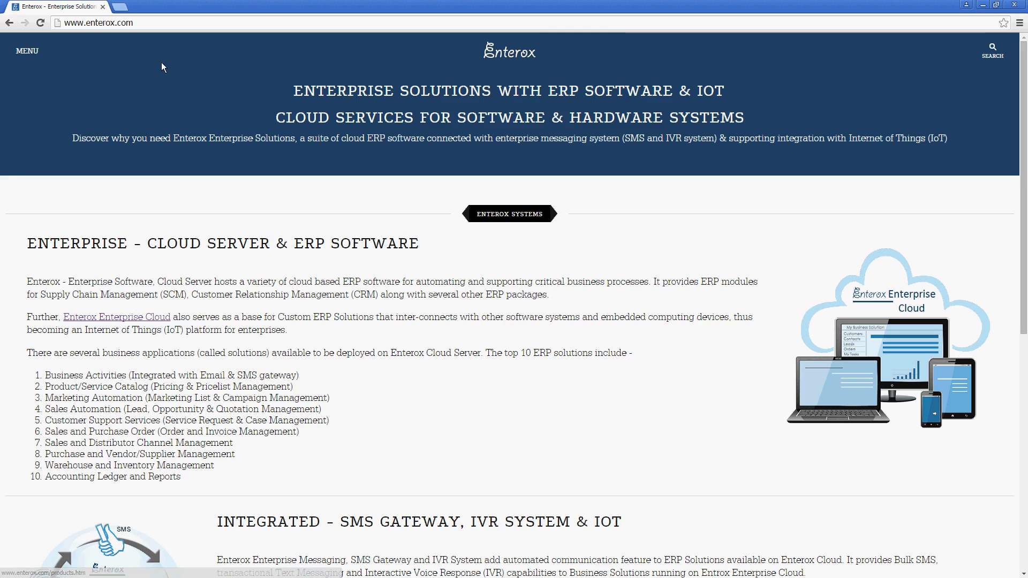
# Step: Go from the Enterox site to the Enterox Cloud products page and open the instance registration form
pyautogui.click(167, 24)
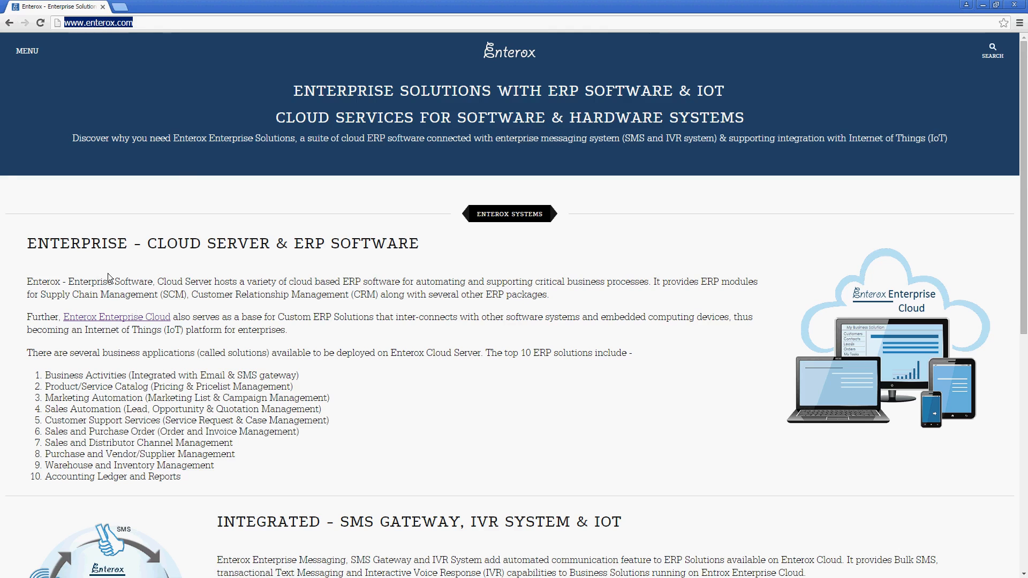
pyautogui.click(122, 323)
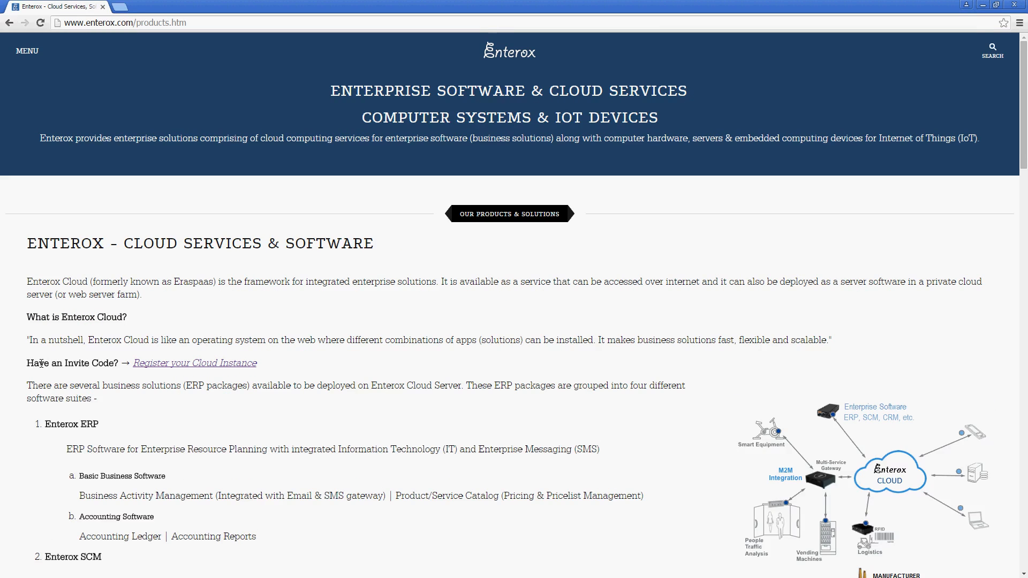
pyautogui.click(184, 364)
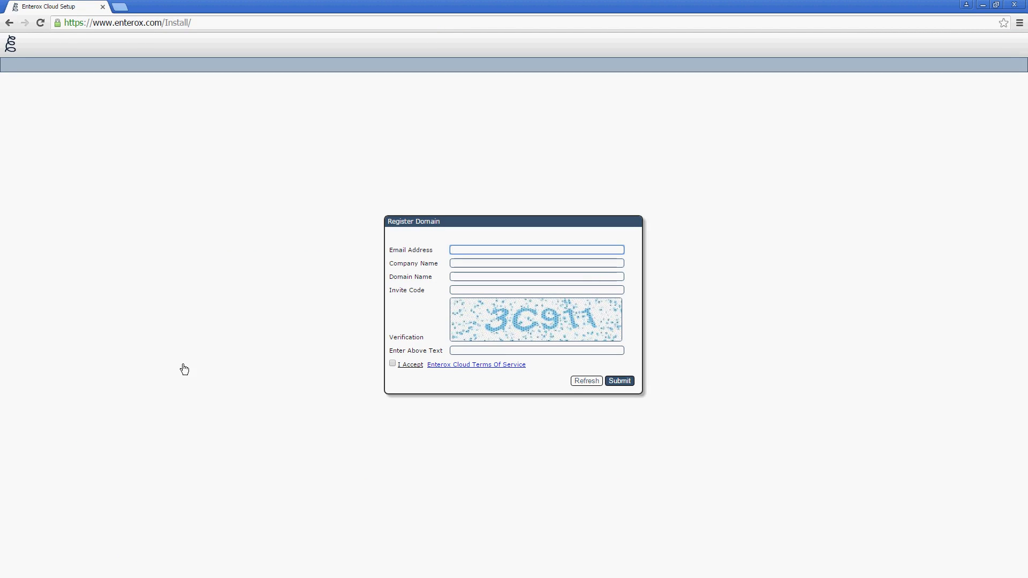
# Step: Fill in the saved e-mail, company name 'Demo 101' and domain name 'Demo101'
pyautogui.write('ar')
pyautogui.press('Down')
pyautogui.press('Tab')
pyautogui.write('Demo')
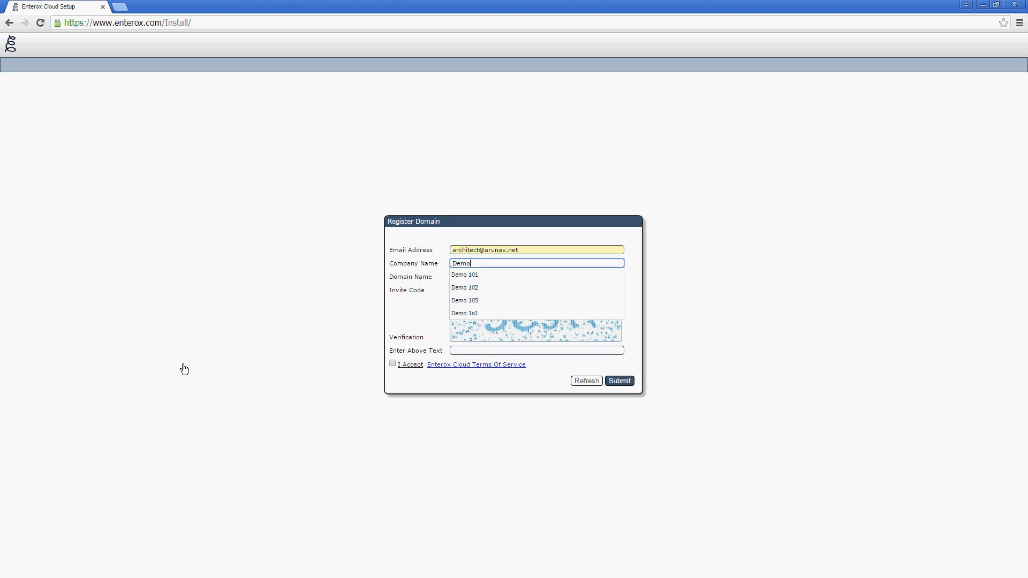
pyautogui.press('Down')
pyautogui.press('Tab')
pyautogui.write('Demo')
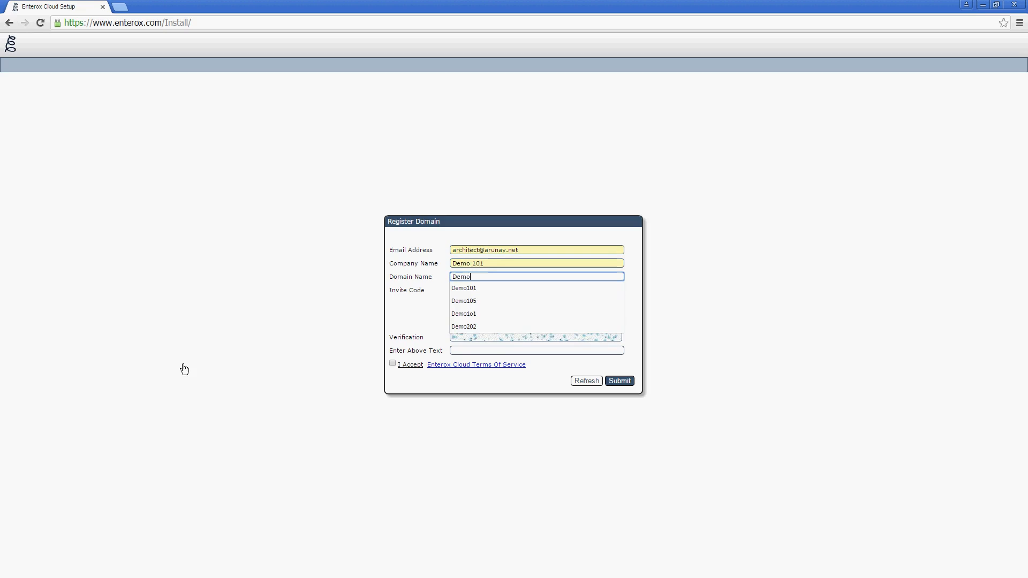
pyautogui.press('Down')
pyautogui.press('Tab')
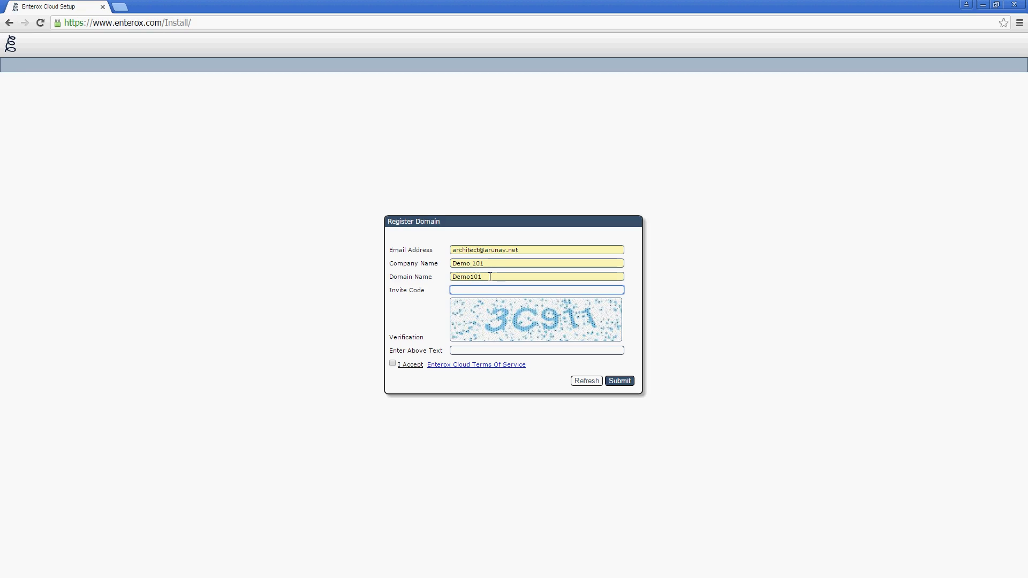
# Step: Enter the invite code and the verification text, accept the terms, and submit the registration
pyautogui.press('BackSpace')
pyautogui.press('BackSpace')
pyautogui.press('Down')
pyautogui.press('Tab')
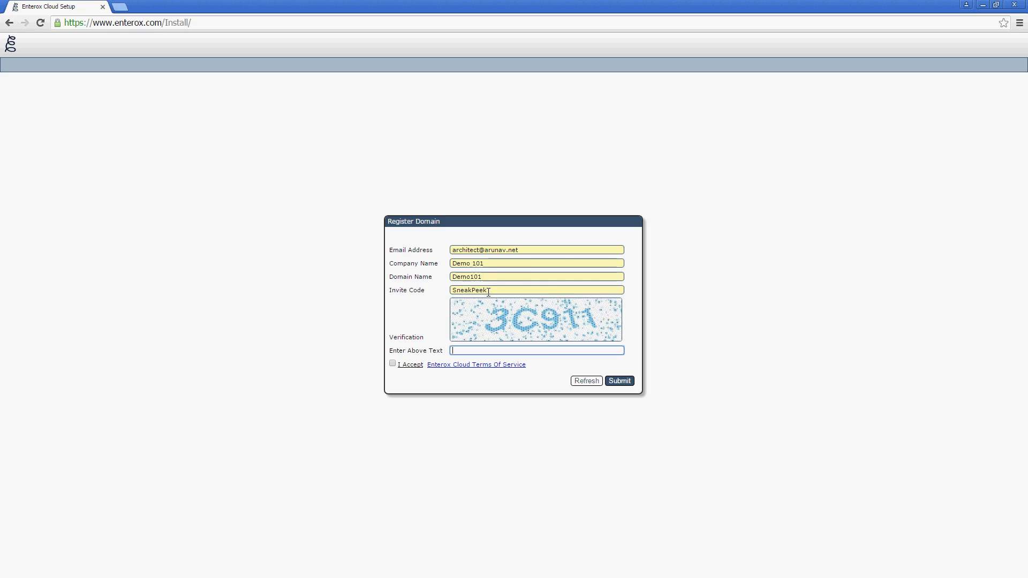
pyautogui.click(408, 364)
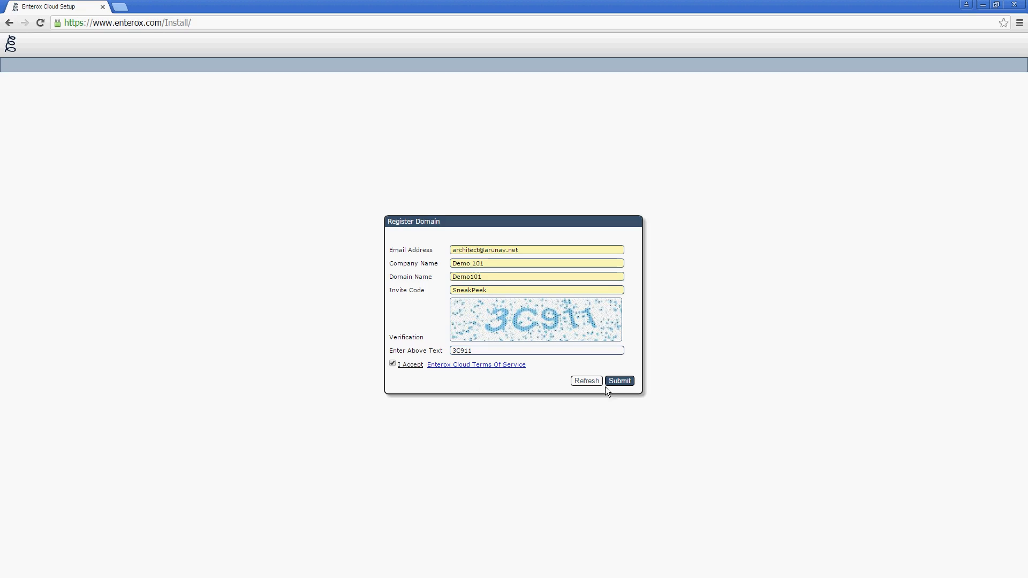
pyautogui.click(619, 385)
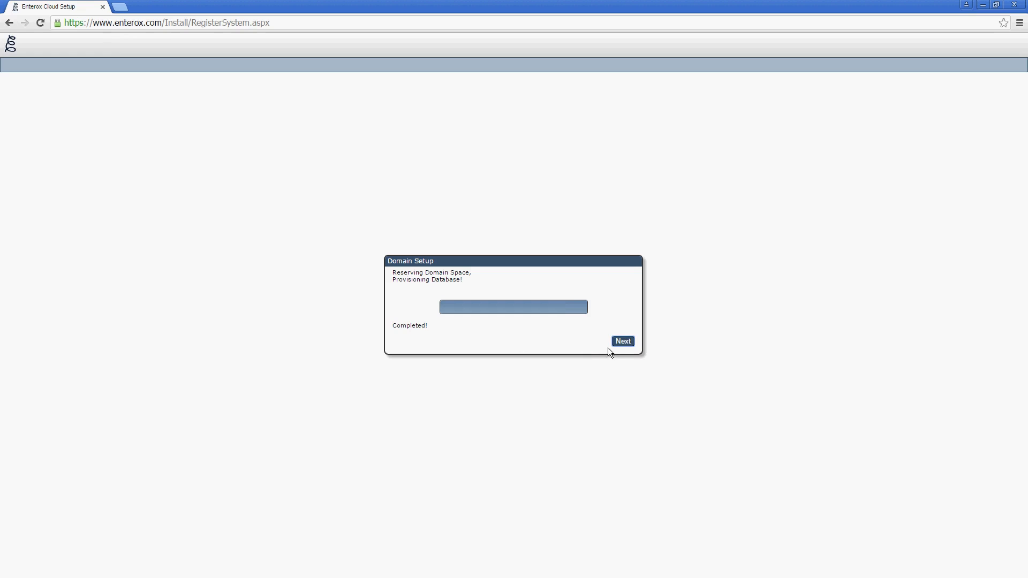
# Step: Once Domain Setup reports Completed, continue to the Register User form
pyautogui.click(623, 343)
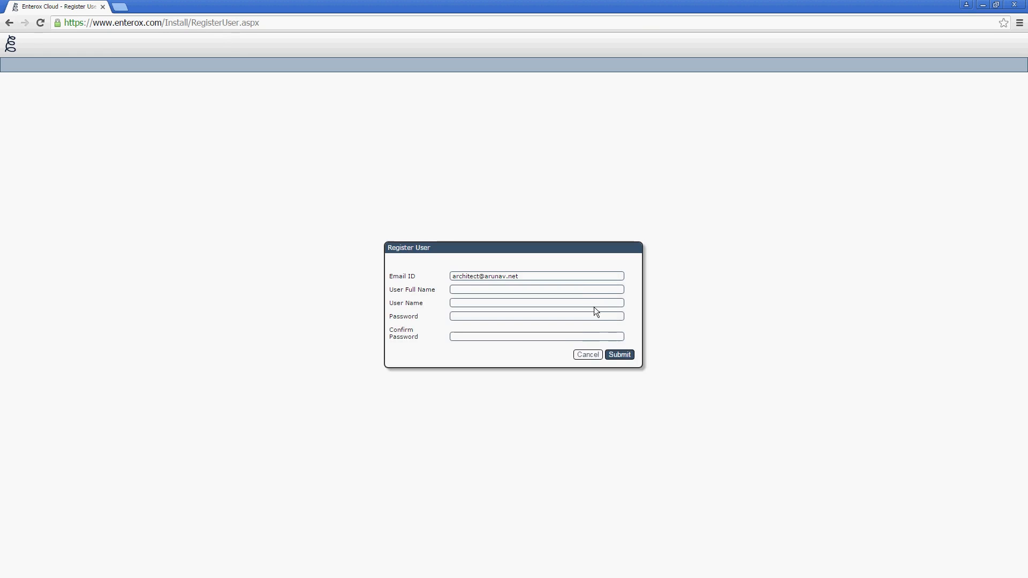
# Step: Register the Demo101 user with full name, user name and confirmed password
pyautogui.click(582, 290)
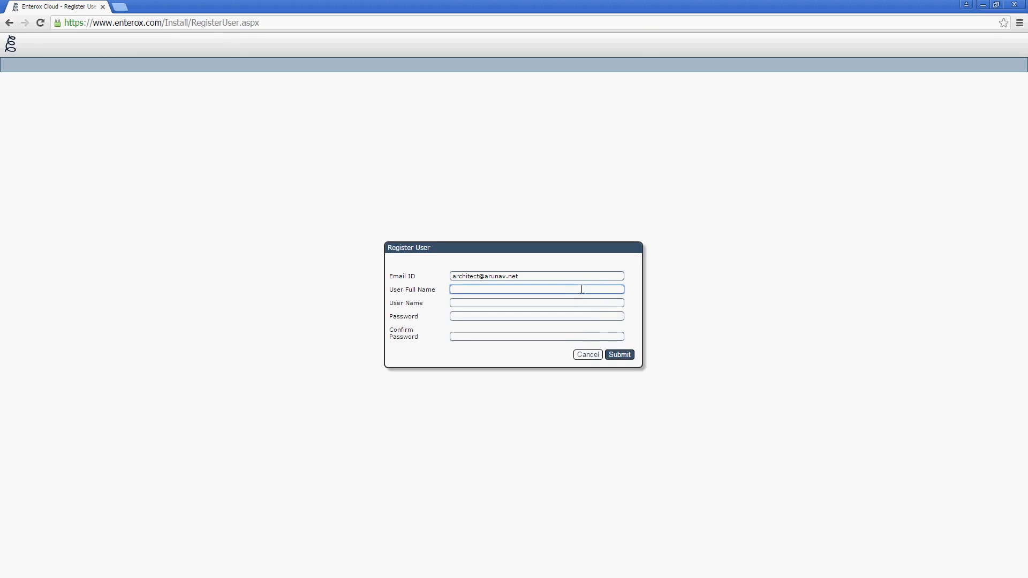
pyautogui.write('Ar')
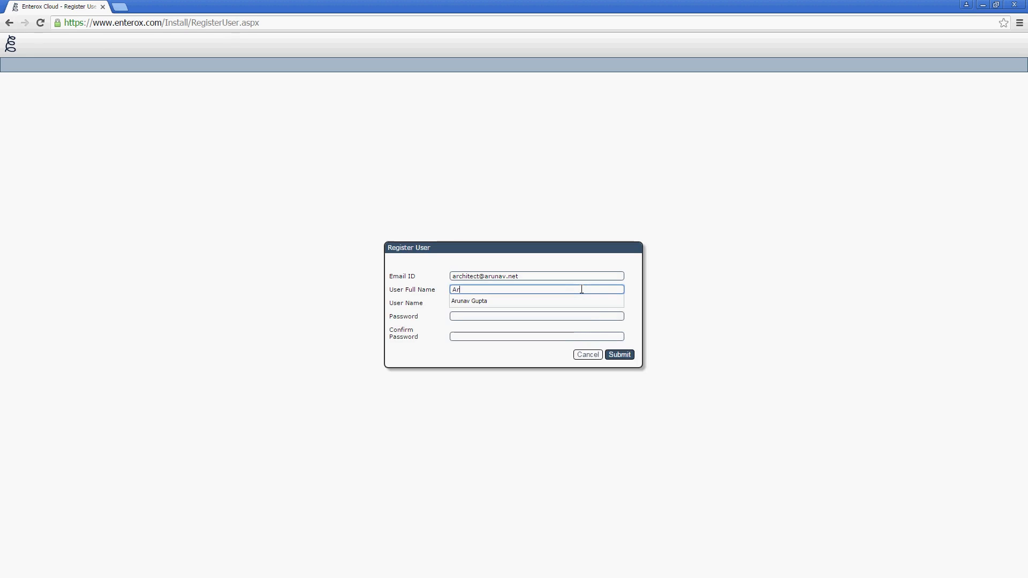
pyautogui.press('Down')
pyautogui.press('Tab')
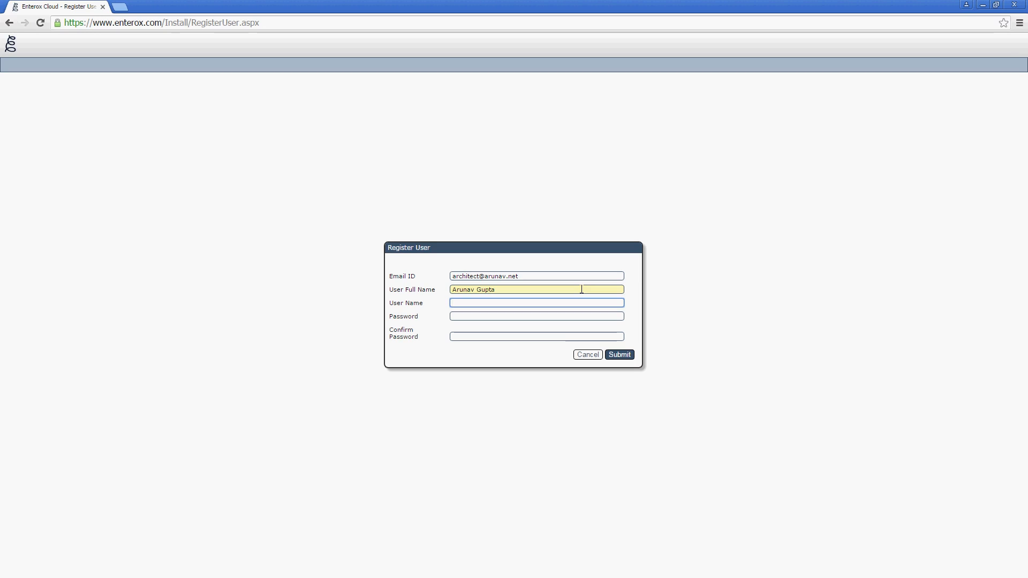
pyautogui.write('a')
pyautogui.press('Down')
pyautogui.press('Tab')
pyautogui.write('******')
pyautogui.press('Tab')
pyautogui.write('******')
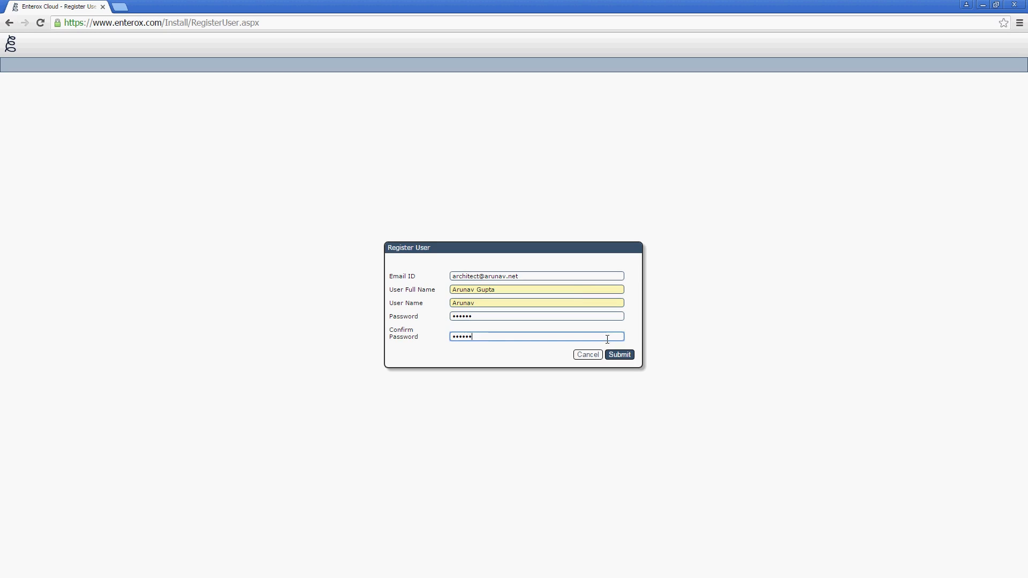
pyautogui.click(615, 358)
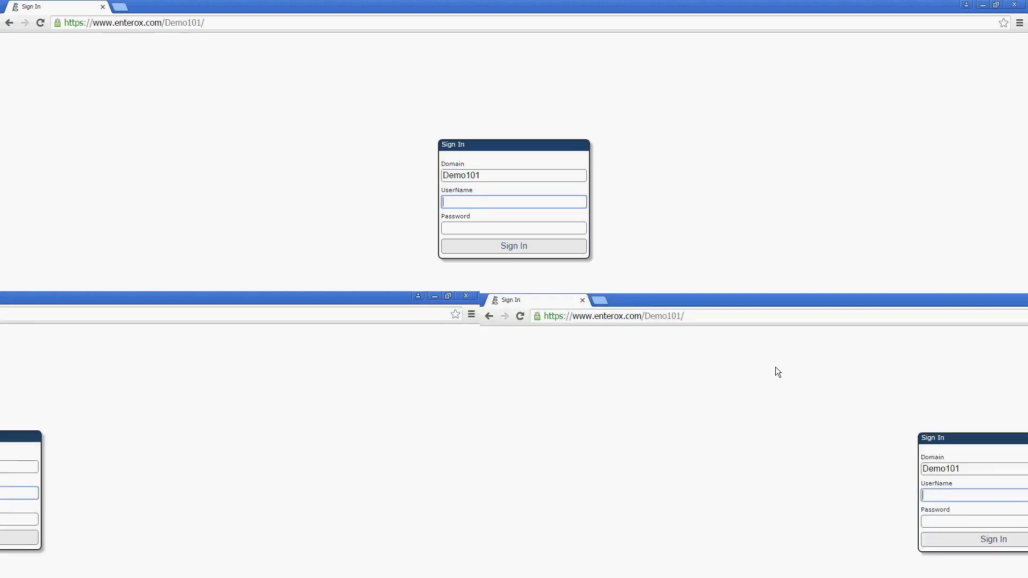
# Step: Sign in to Demo101 with the new user name and password
pyautogui.write('arunav')
pyautogui.press('Tab')
pyautogui.write('******')
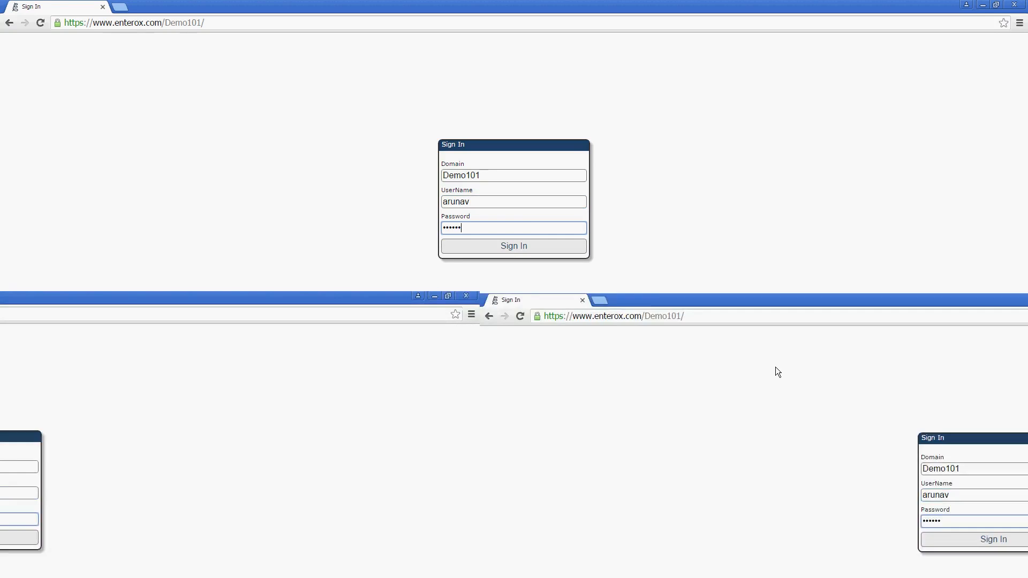
pyautogui.press('Return')
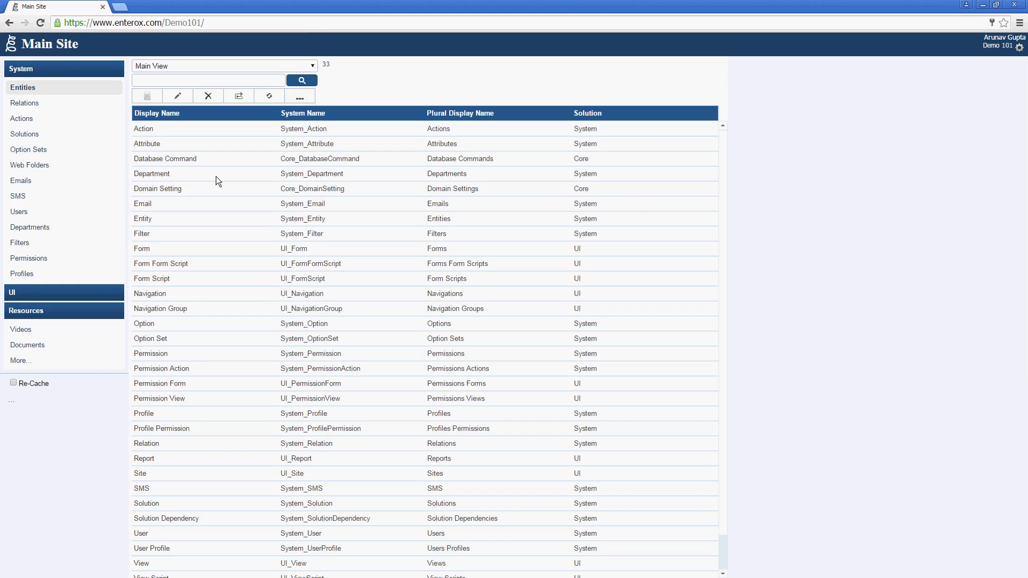
pyautogui.click(57, 133)
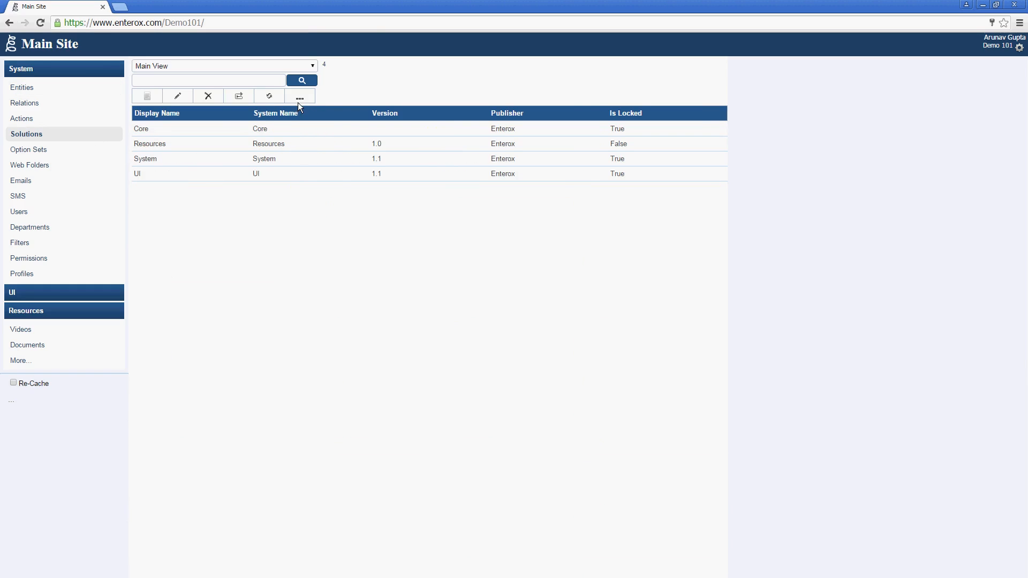
pyautogui.click(297, 102)
pyautogui.click(487, 280)
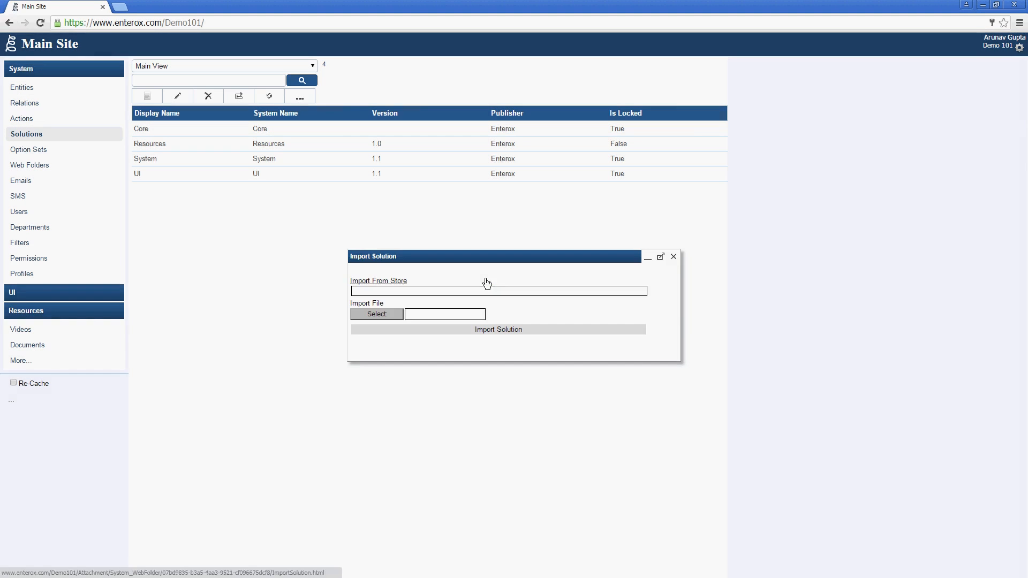
pyautogui.click(401, 281)
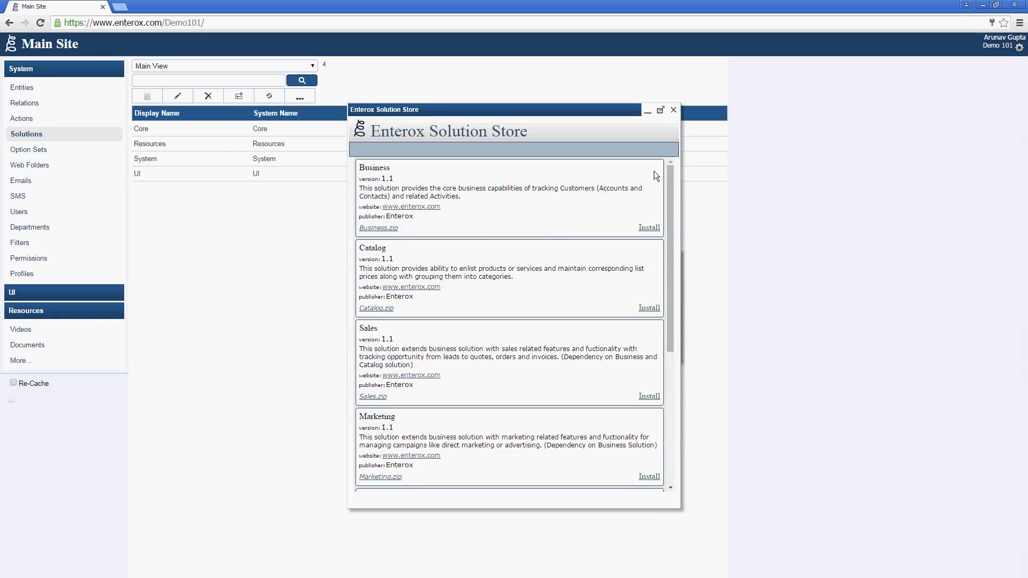
pyautogui.click(675, 113)
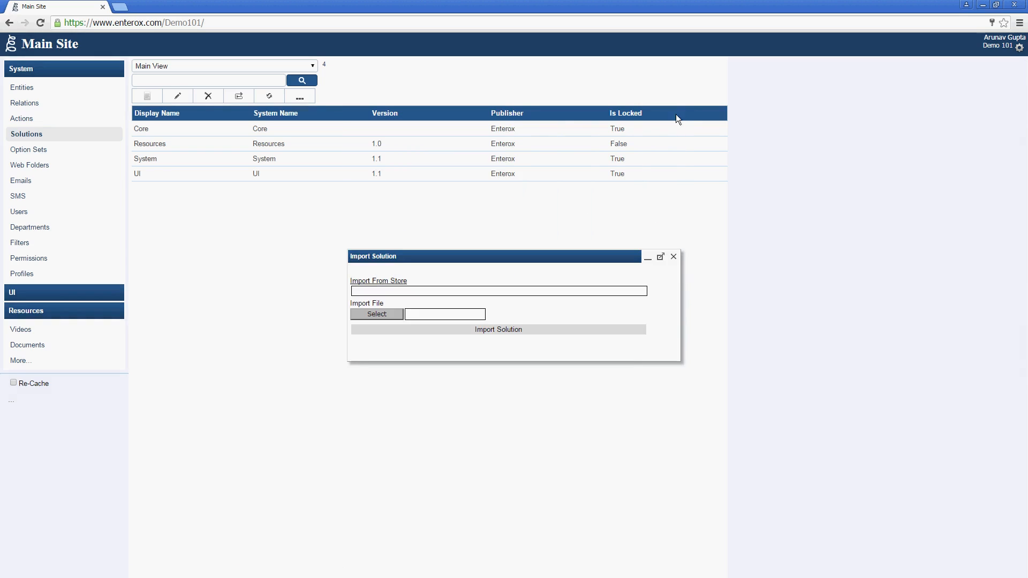
pyautogui.click(674, 257)
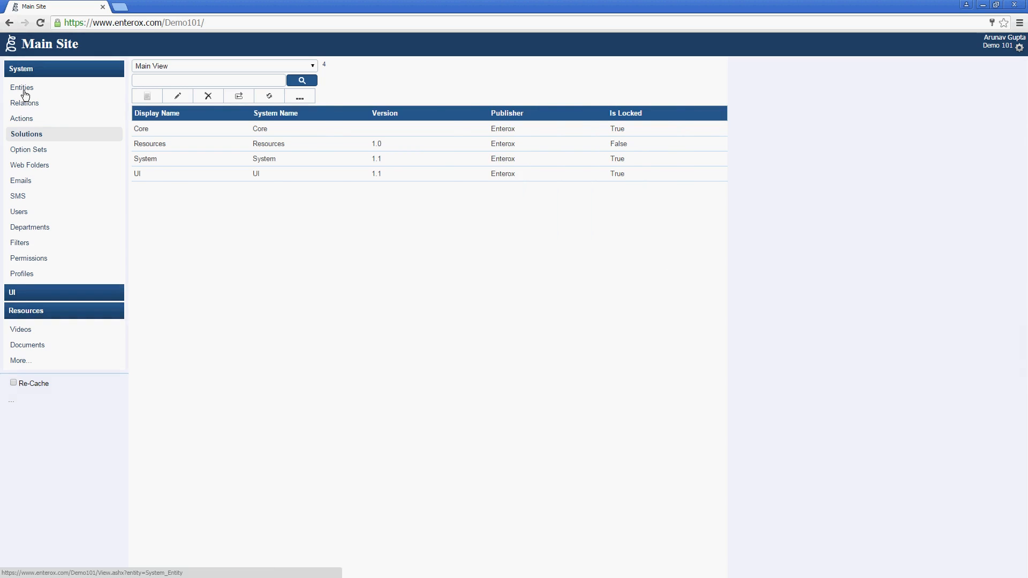
pyautogui.click(24, 92)
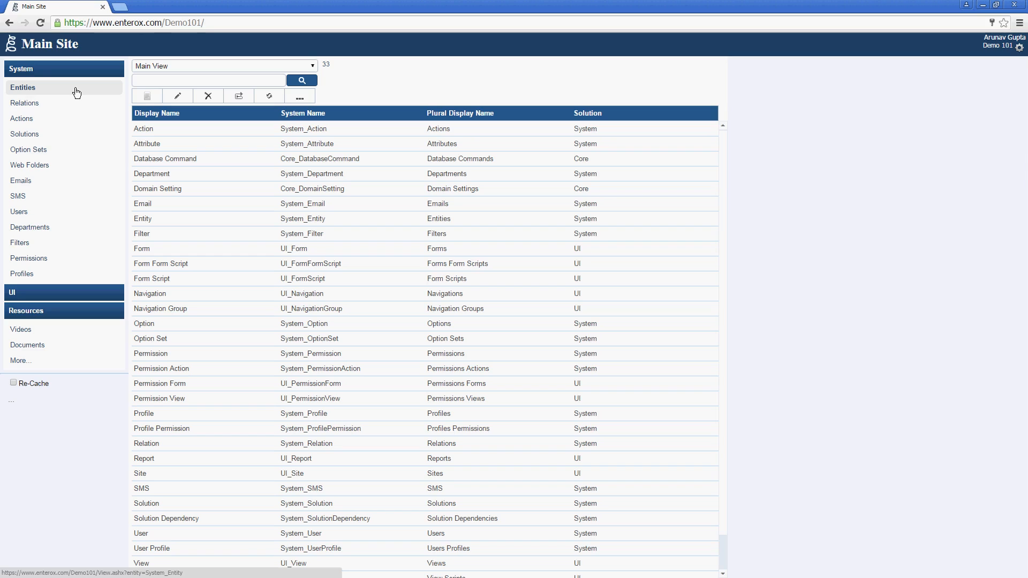
# Step: Create an entity with system name Demo_Contact, display name Contact and plural Contacts, then save it
pyautogui.click(140, 98)
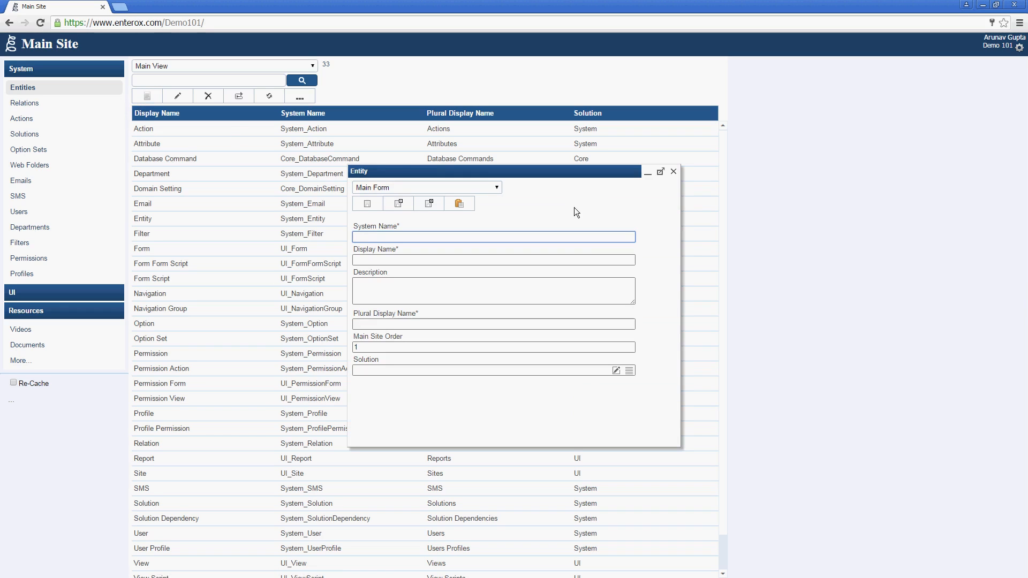
pyautogui.write('Contact')
pyautogui.press('Tab')
pyautogui.write('Contact')
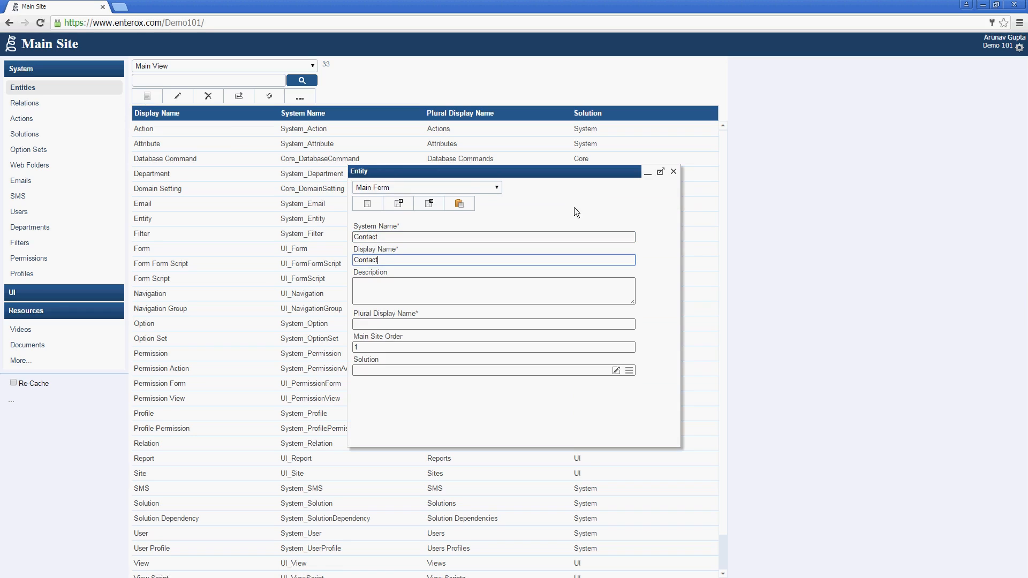
pyautogui.click(566, 233)
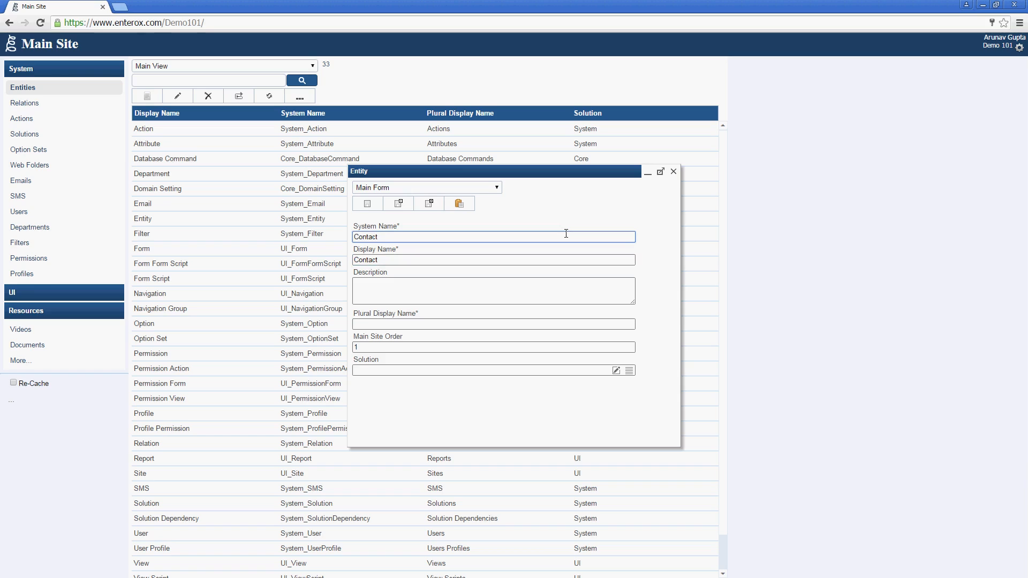
pyautogui.click(552, 257)
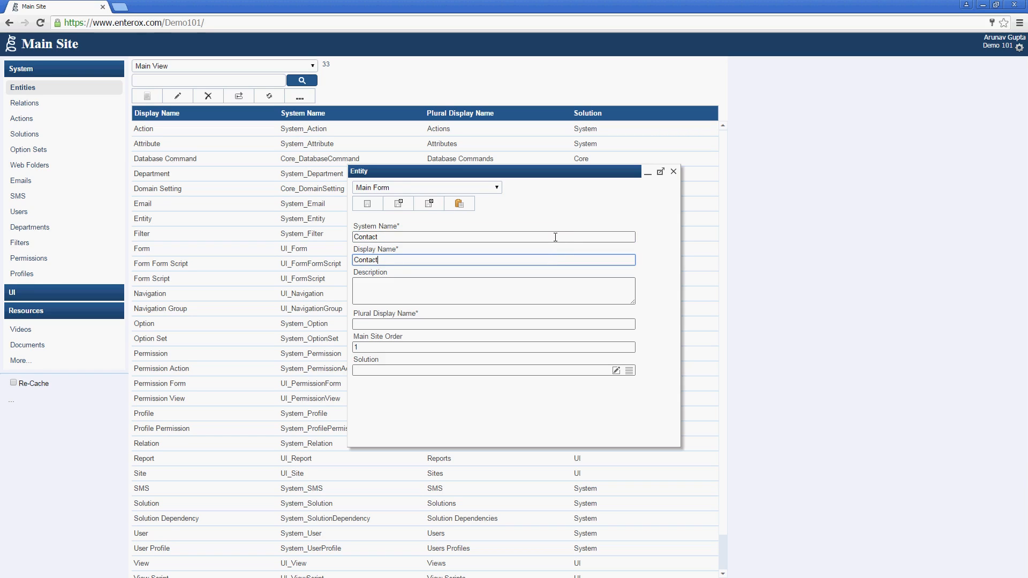
pyautogui.click(555, 237)
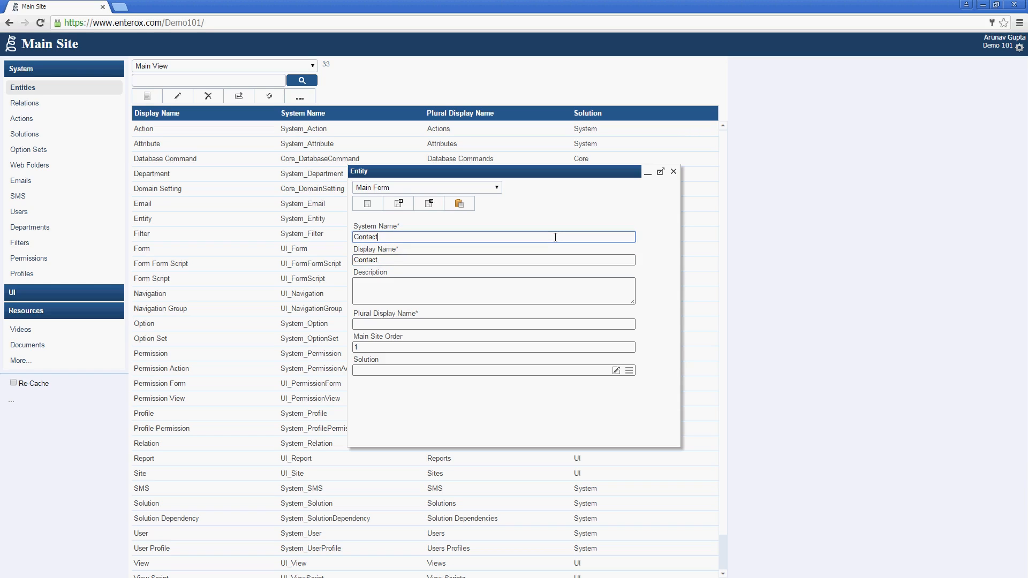
pyautogui.write('Demo')
pyautogui.write('_')
pyautogui.press('Tab')
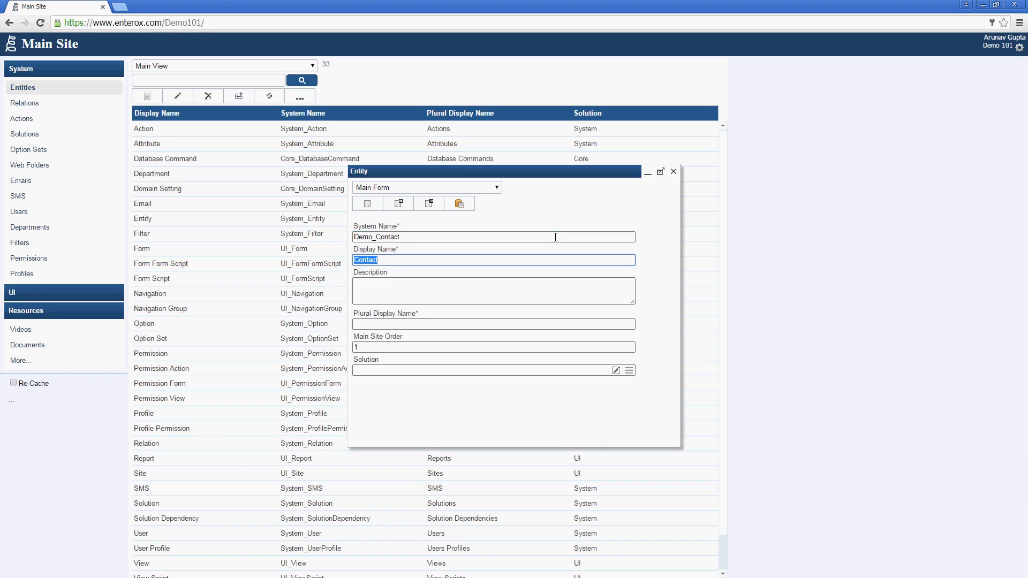
pyautogui.click(528, 324)
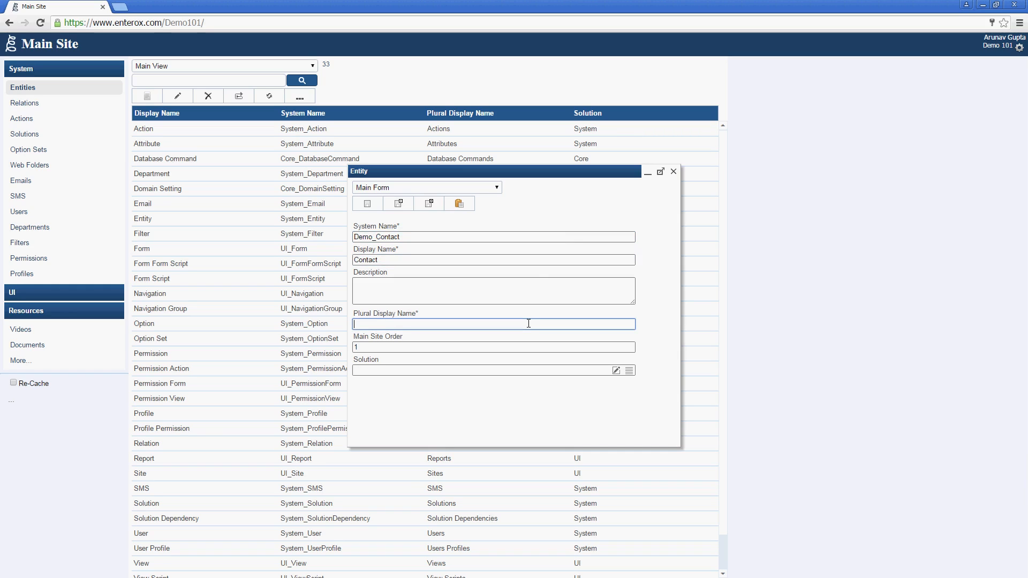
pyautogui.write('Contacts')
pyautogui.click(428, 203)
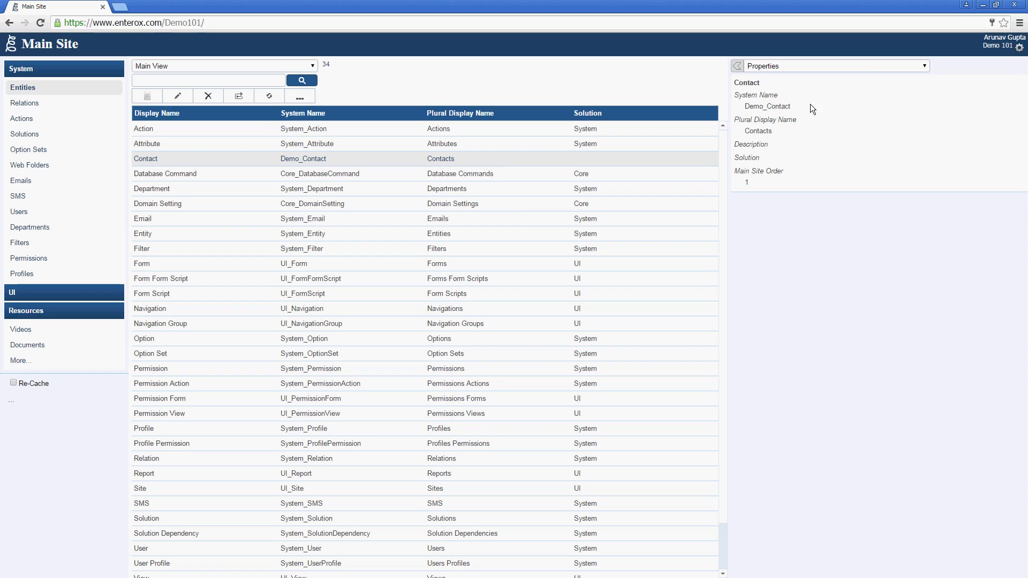
# Step: Start a new Contact attribute with system name FirstName and display name First Name
pyautogui.click(861, 65)
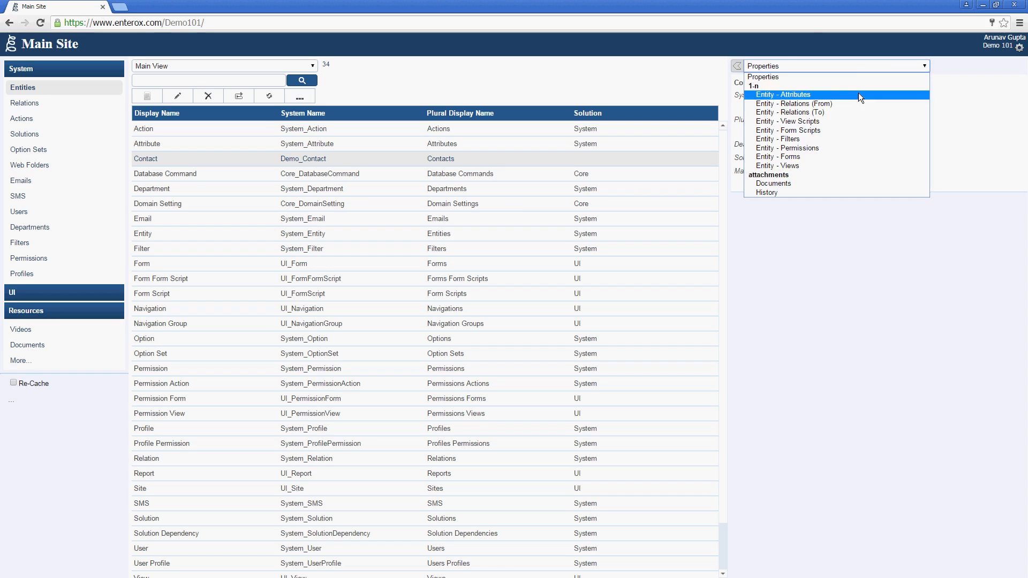
pyautogui.click(859, 92)
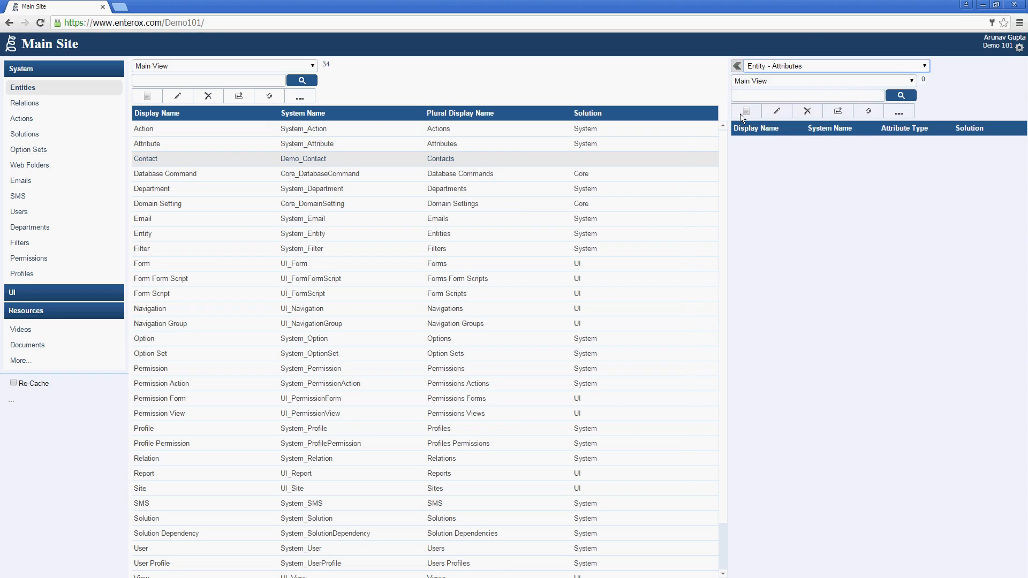
pyautogui.click(741, 112)
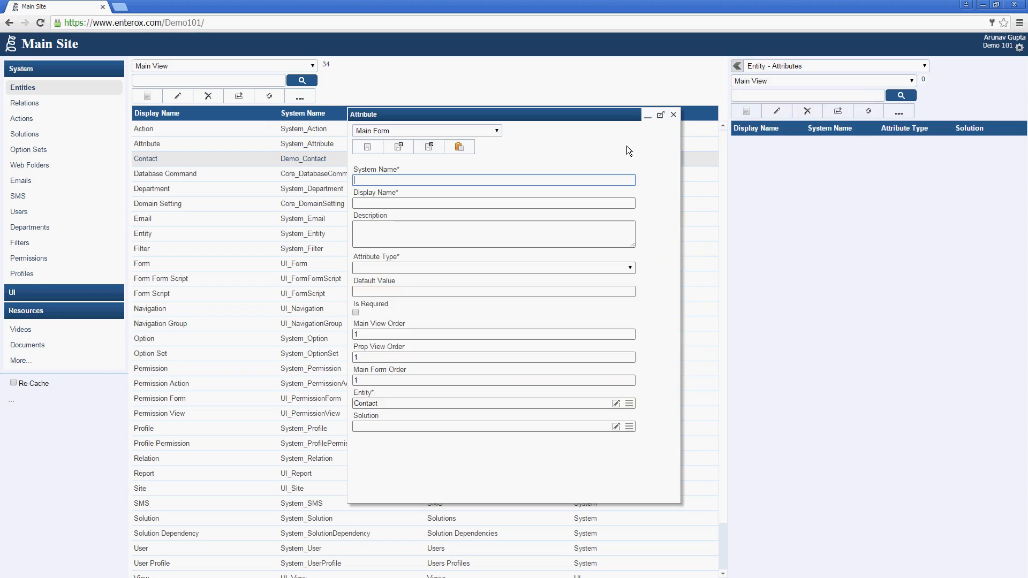
pyautogui.write('FirstName')
pyautogui.press('Tab')
pyautogui.write('First Name')
pyautogui.press('Tab')
pyautogui.press('Tab')
# Step: Make First Name a required, searchable Single Line attribute and save it
pyautogui.click(596, 267)
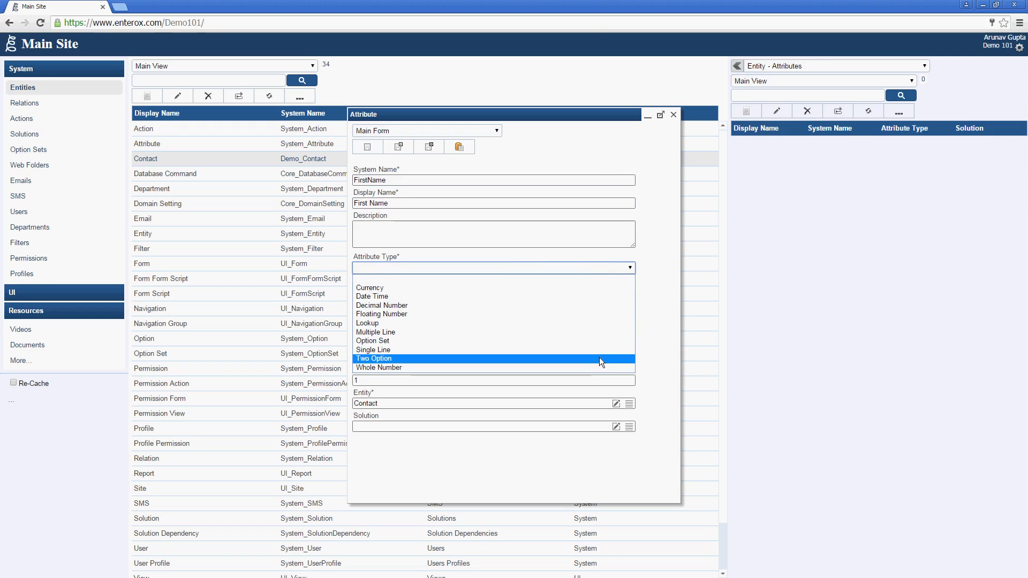
pyautogui.click(600, 350)
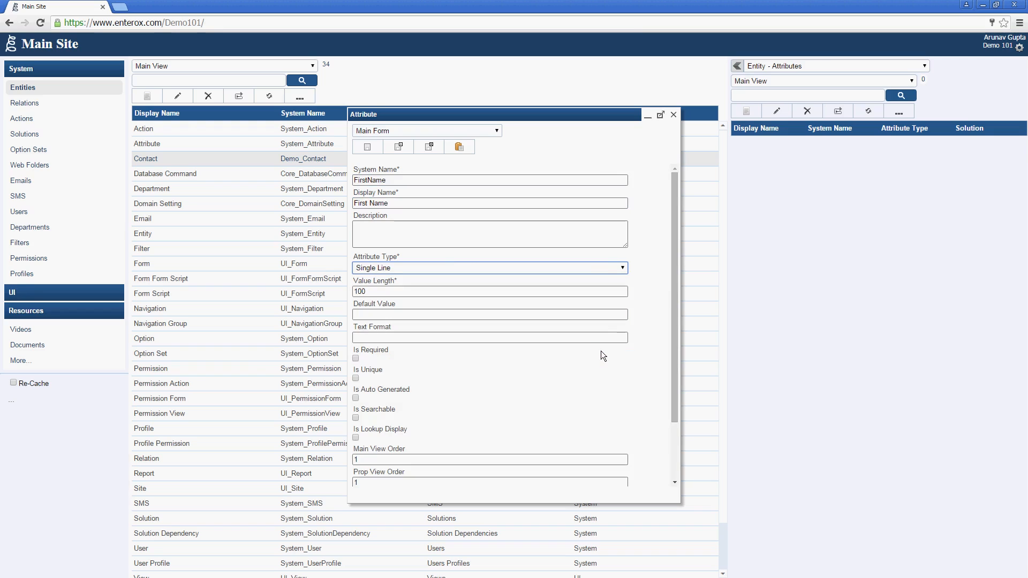
pyautogui.click(356, 358)
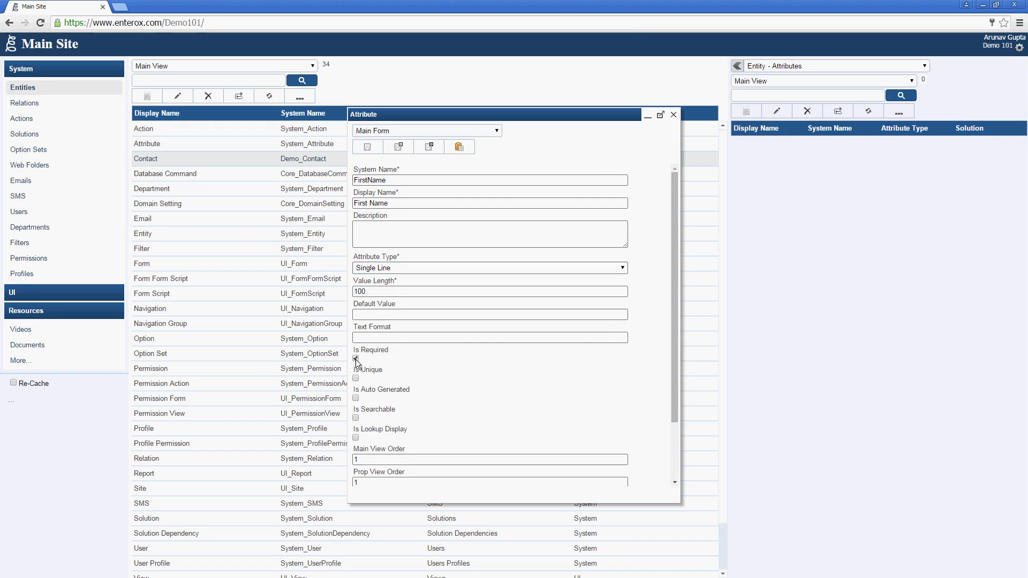
pyautogui.click(355, 418)
pyautogui.click(432, 148)
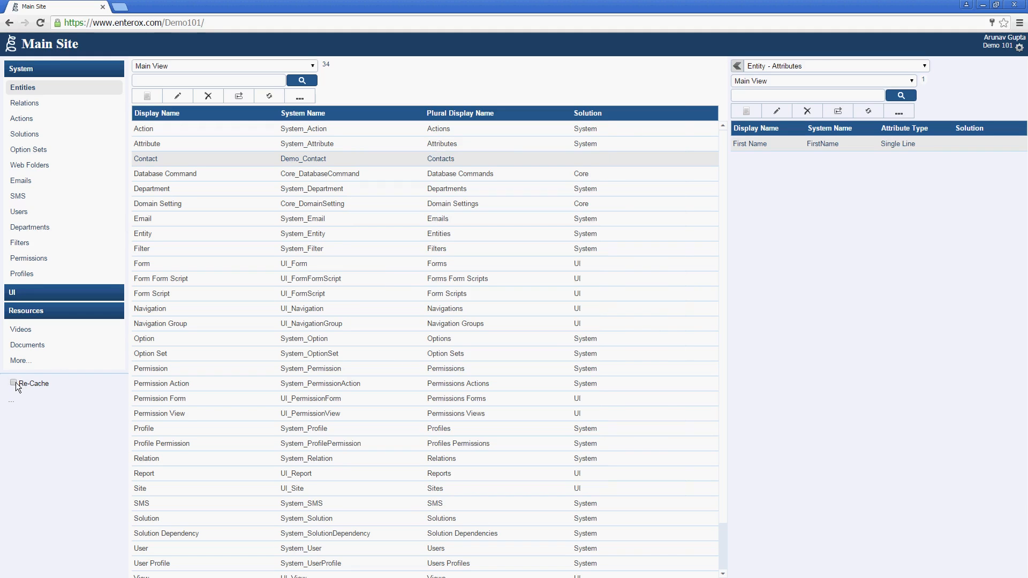
pyautogui.rightClick(29, 399)
# Step: Reload the site, open Contacts under Without Solution, and save a new contact with a first name
pyautogui.click(53, 433)
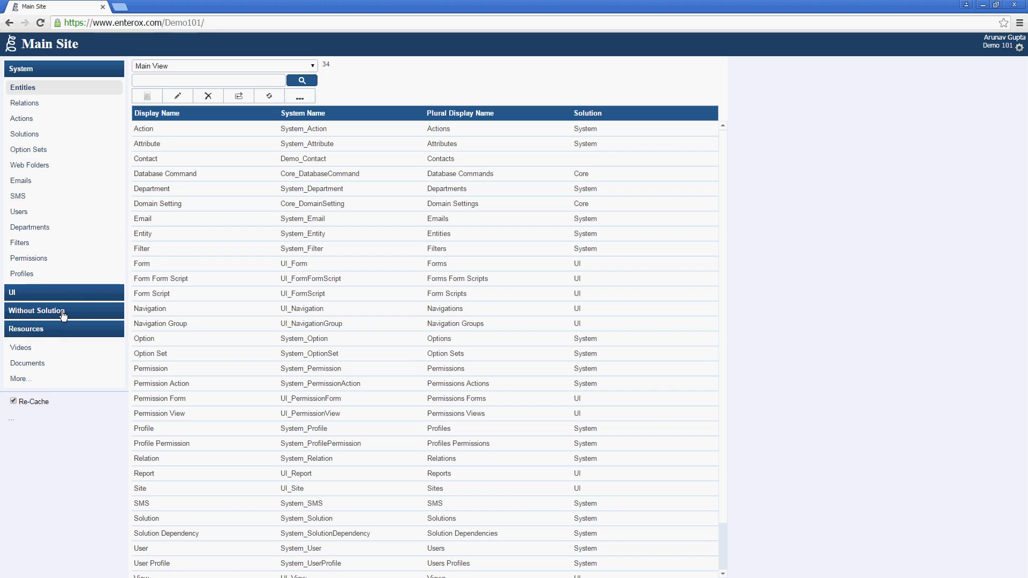
pyautogui.click(63, 316)
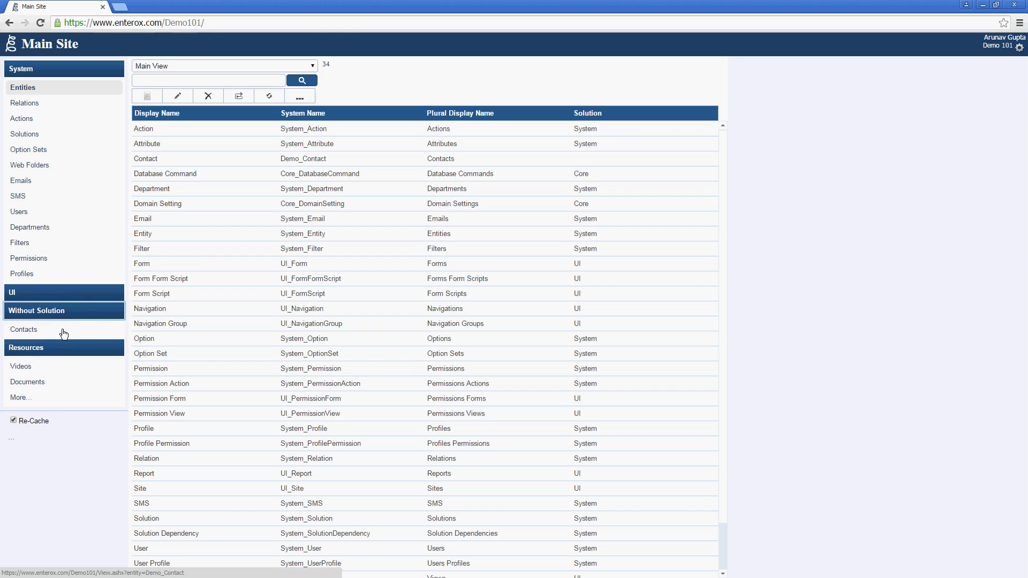
pyautogui.click(64, 334)
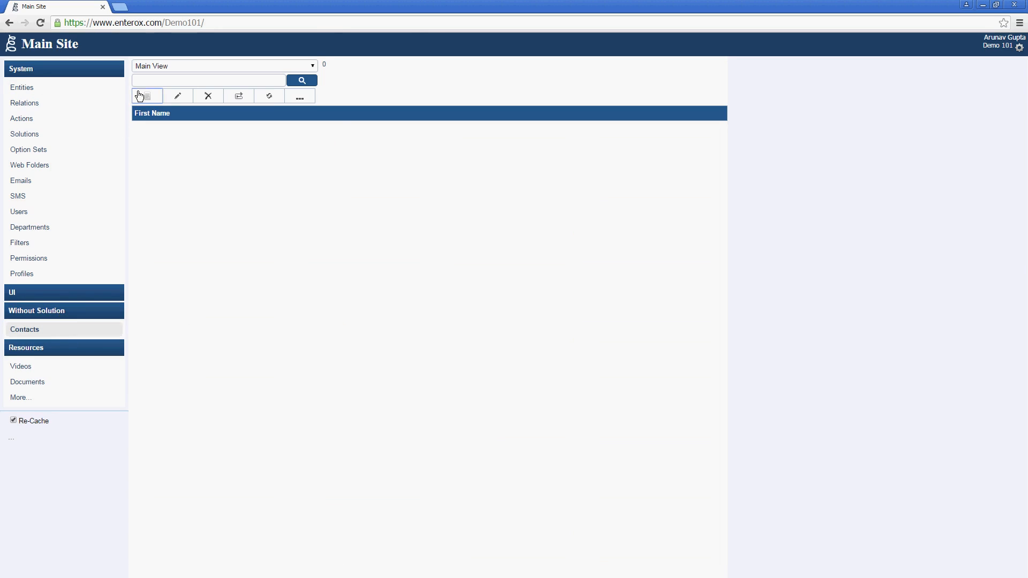
pyautogui.click(140, 96)
pyautogui.write('Drew')
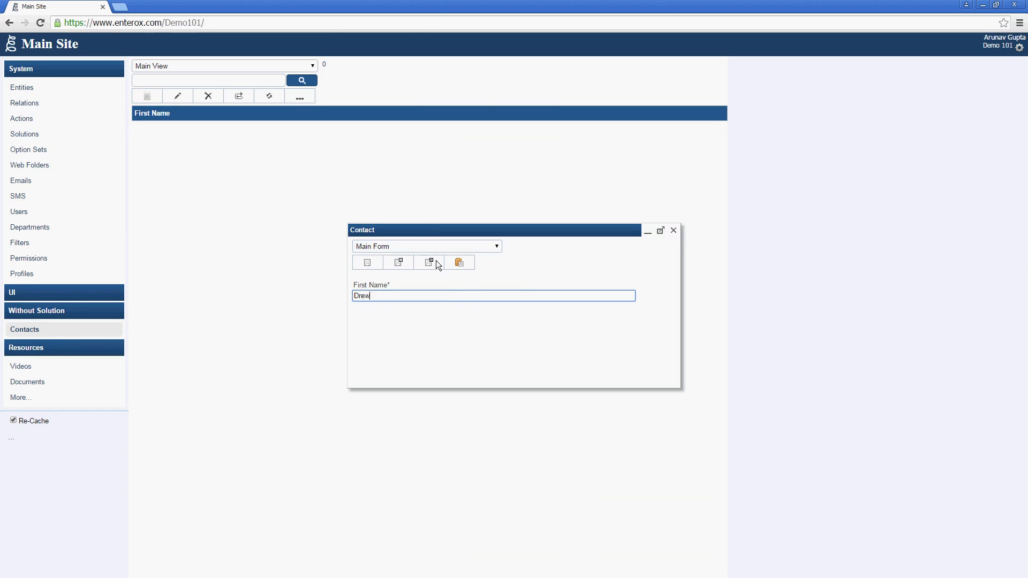
pyautogui.click(436, 261)
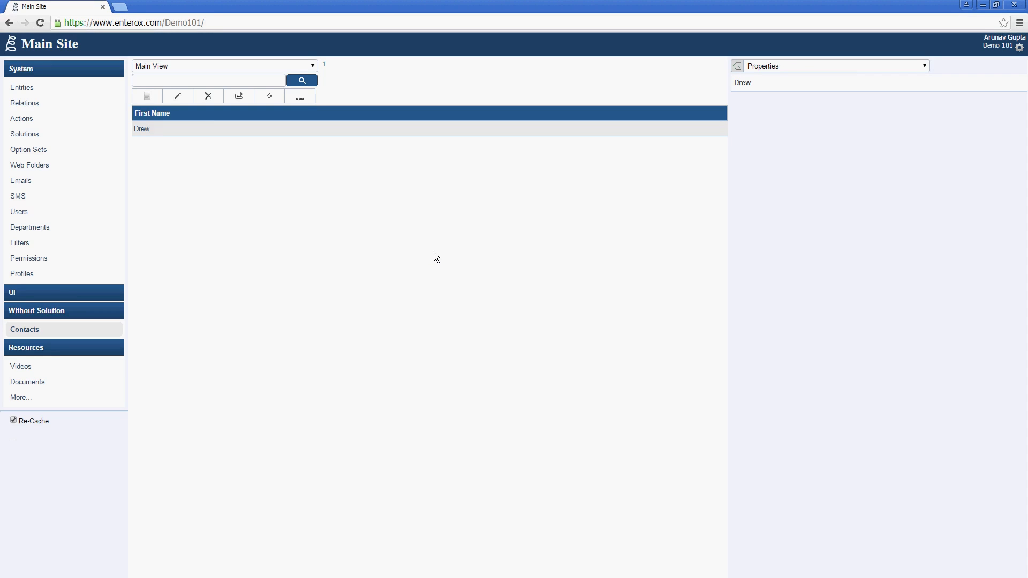
# Step: Create and save an option set with system name ContactType and display name Contact Type
pyautogui.click(56, 153)
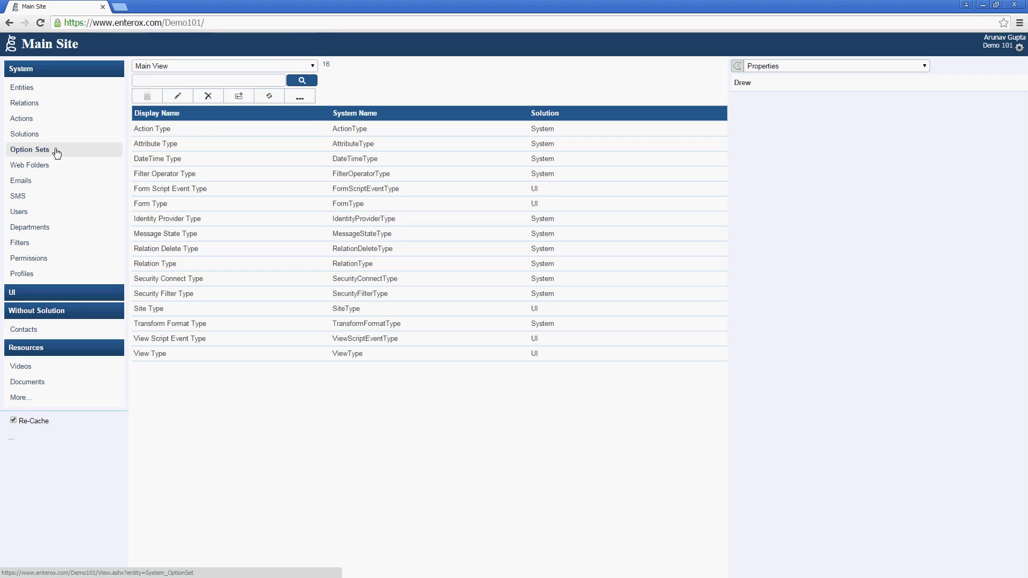
pyautogui.click(147, 97)
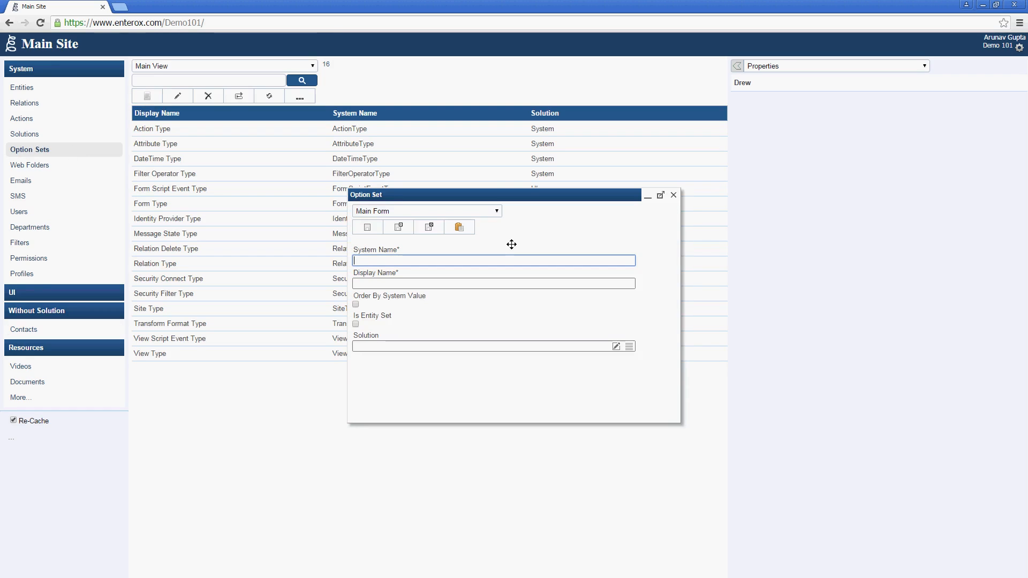
pyautogui.write('ContactType')
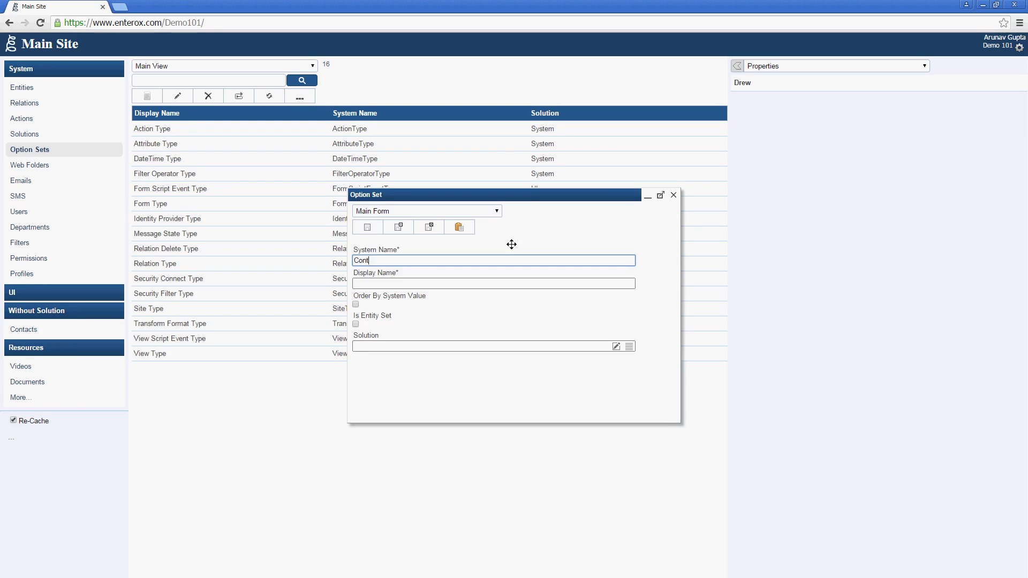
pyautogui.press('Tab')
pyautogui.write('C')
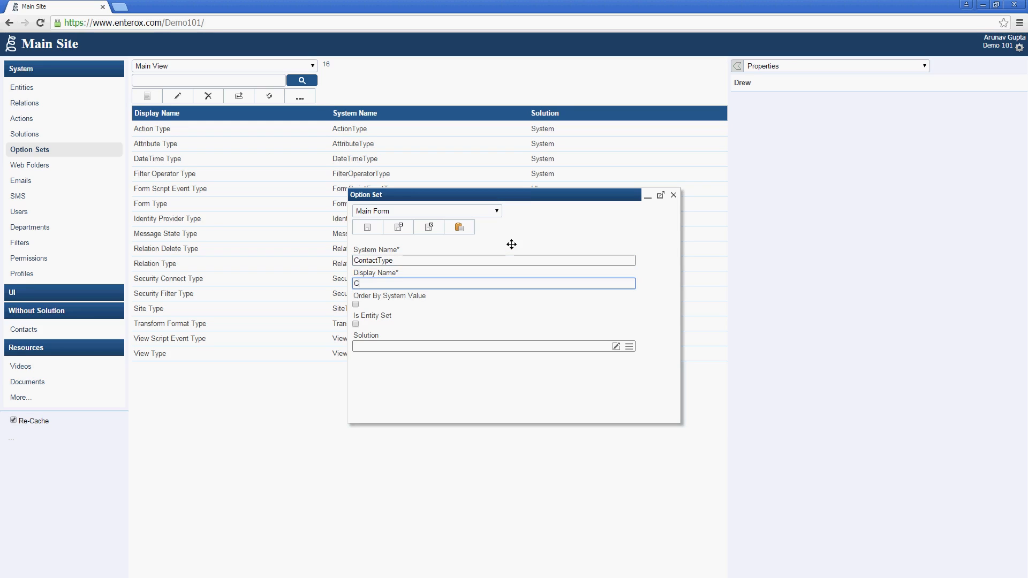
pyautogui.write('ontact Type')
pyautogui.click(419, 224)
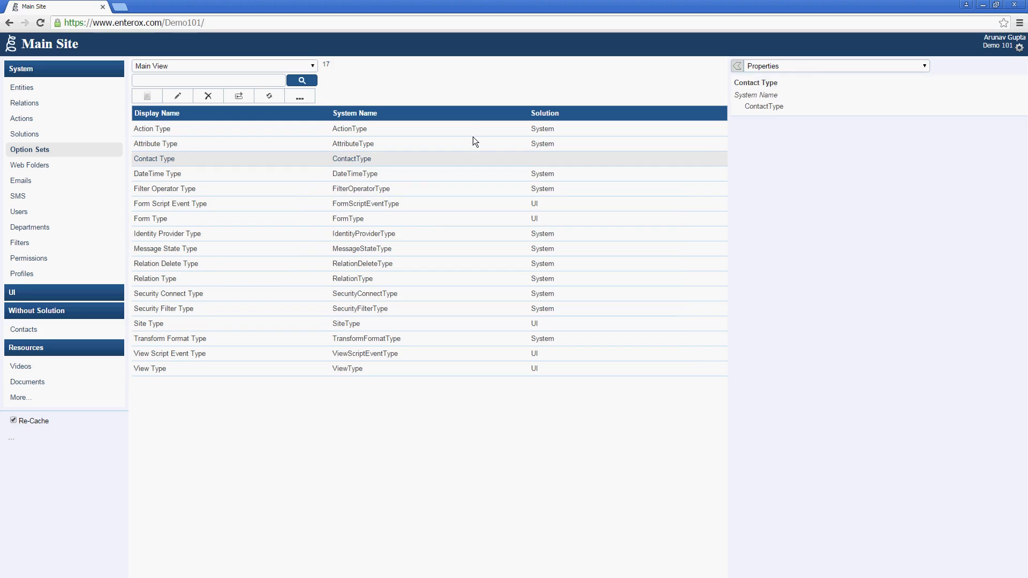
pyautogui.click(808, 62)
# Step: Add the option Friend to the Contact Type option set
pyautogui.click(820, 91)
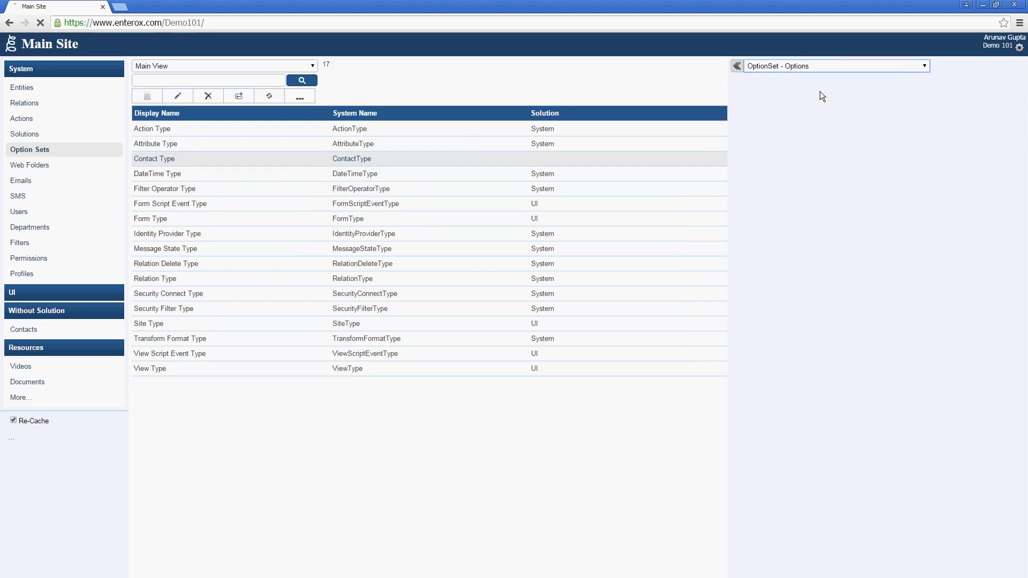
pyautogui.click(746, 111)
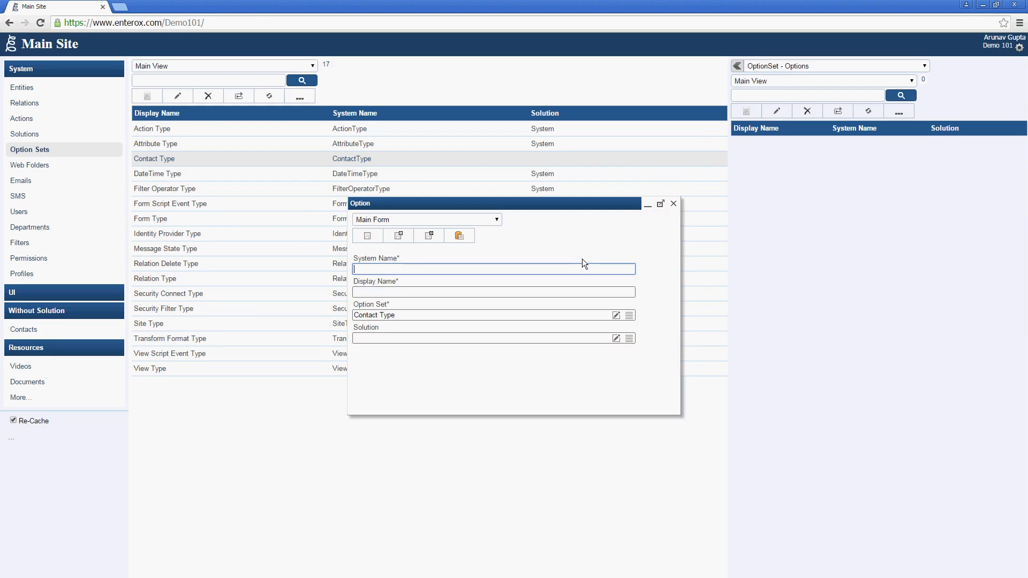
pyautogui.write('Friend')
pyautogui.press('Tab')
pyautogui.write('Friend')
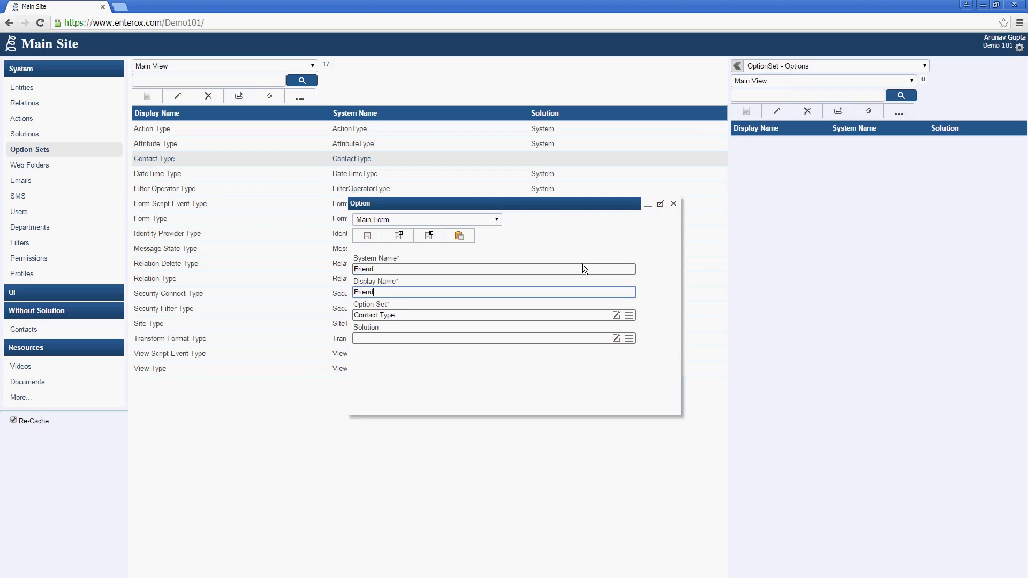
pyautogui.click(410, 236)
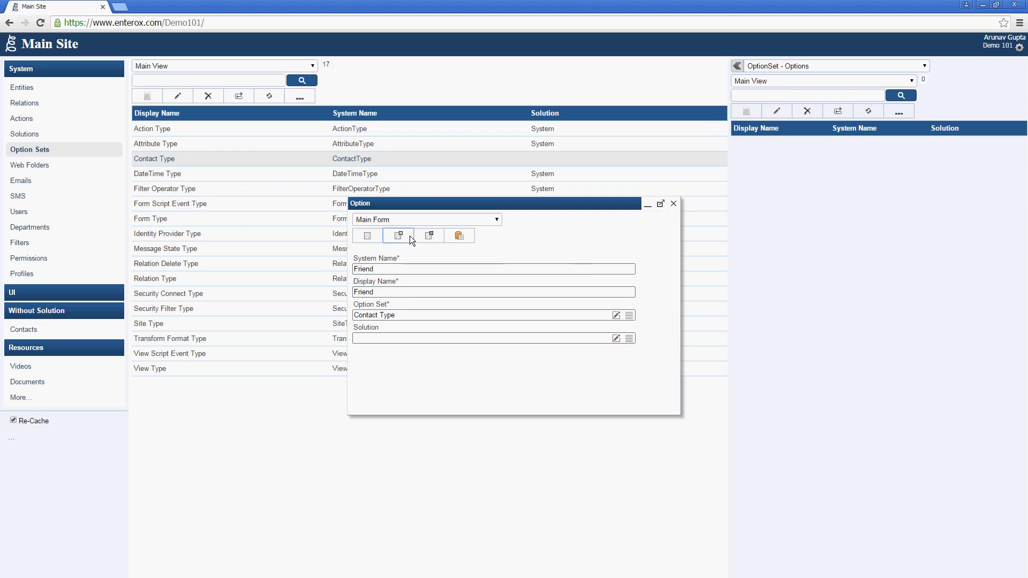
# Step: Add the options Colleague and Family, then close the option form
pyautogui.click(418, 270)
pyautogui.write('Co')
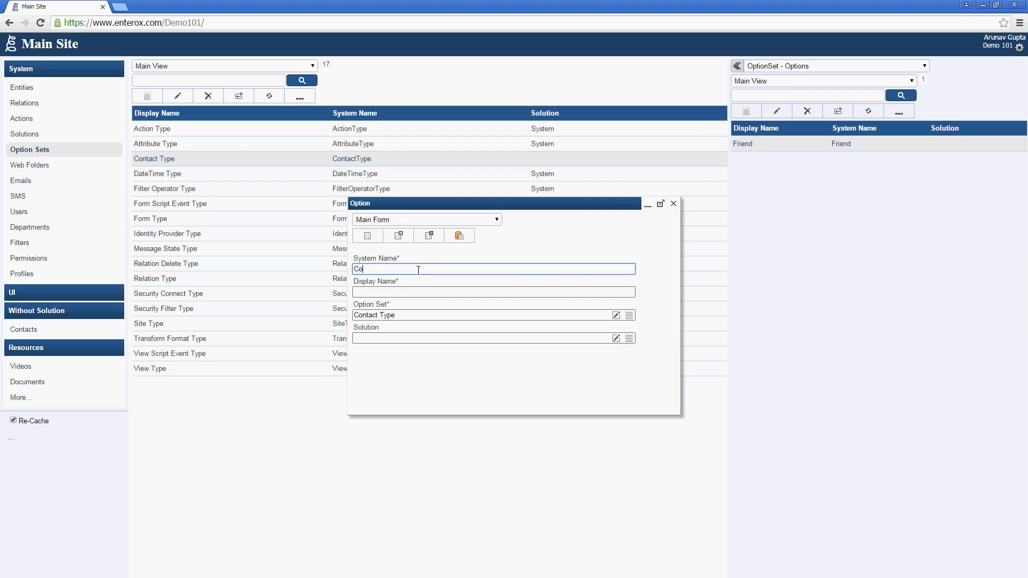
pyautogui.write('lleague')
pyautogui.press('Tab')
pyautogui.write('Col')
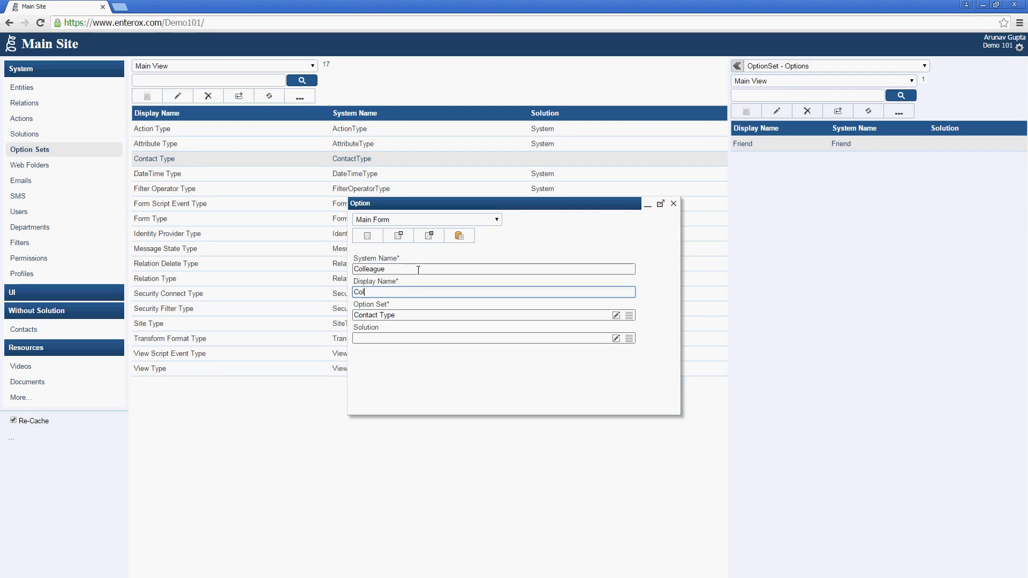
pyautogui.write('league')
pyautogui.click(407, 233)
pyautogui.write('Family')
pyautogui.press('Tab')
pyautogui.write('Family')
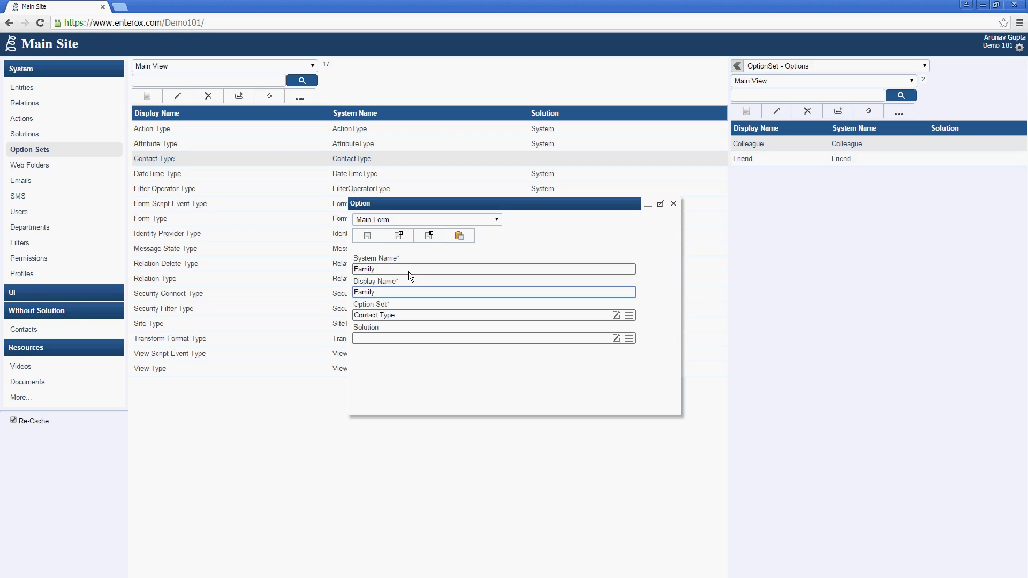
pyautogui.click(422, 230)
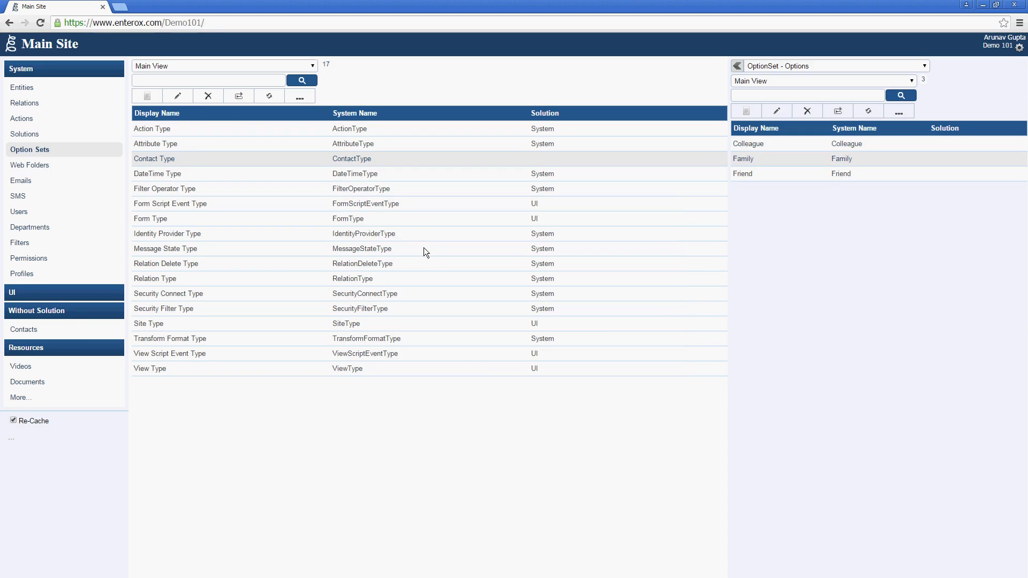
# Step: Start a new Contact attribute named ContactType with display name Contact Type
pyautogui.click(81, 91)
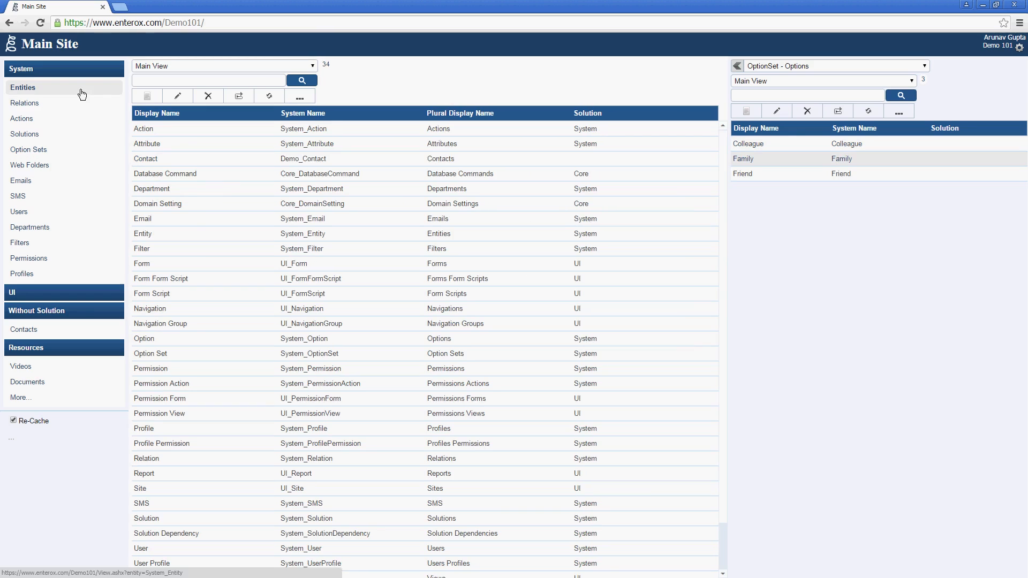
pyautogui.click(222, 163)
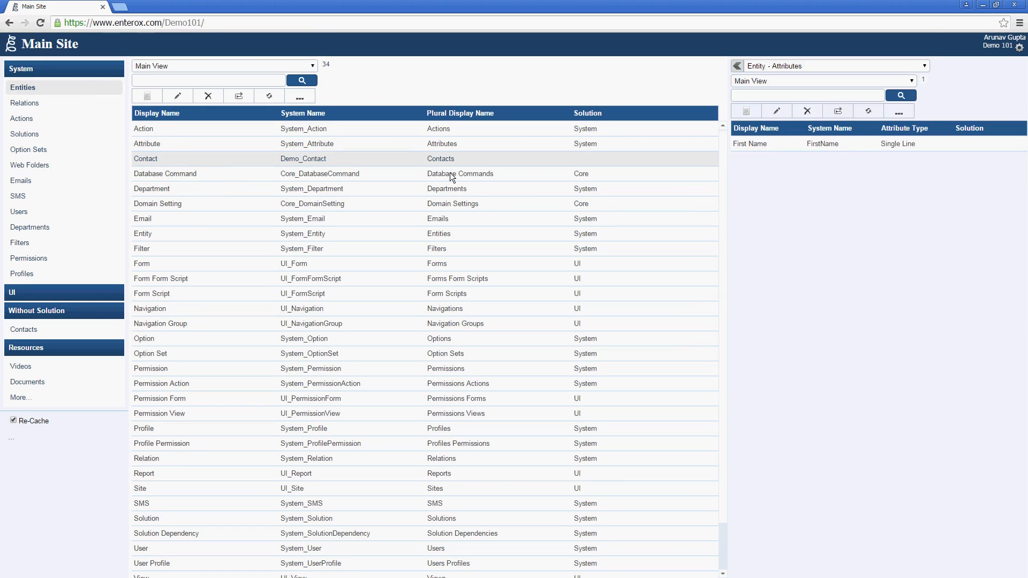
pyautogui.click(753, 114)
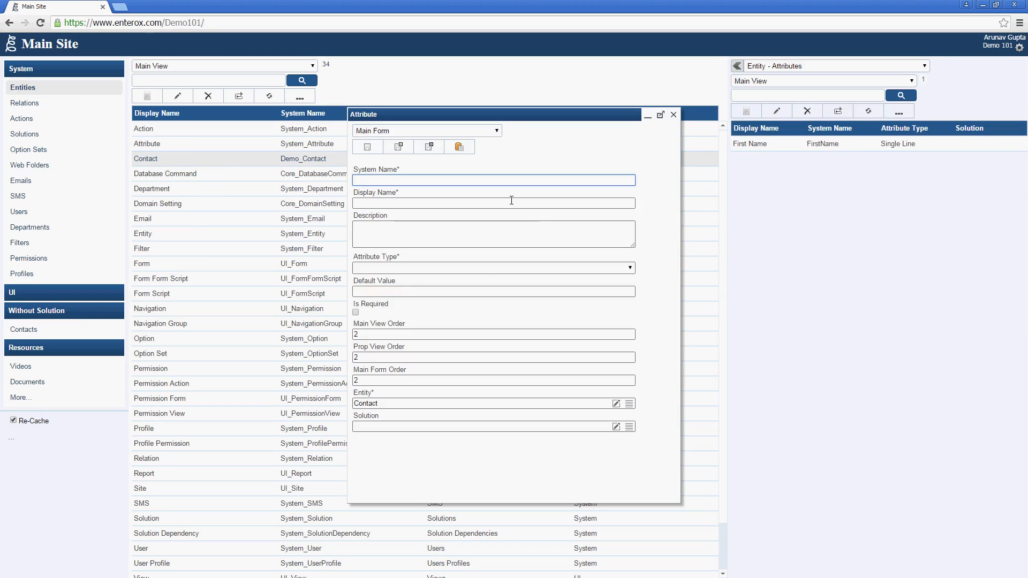
pyautogui.write('ContactType')
pyautogui.click(511, 201)
pyautogui.write('Cont')
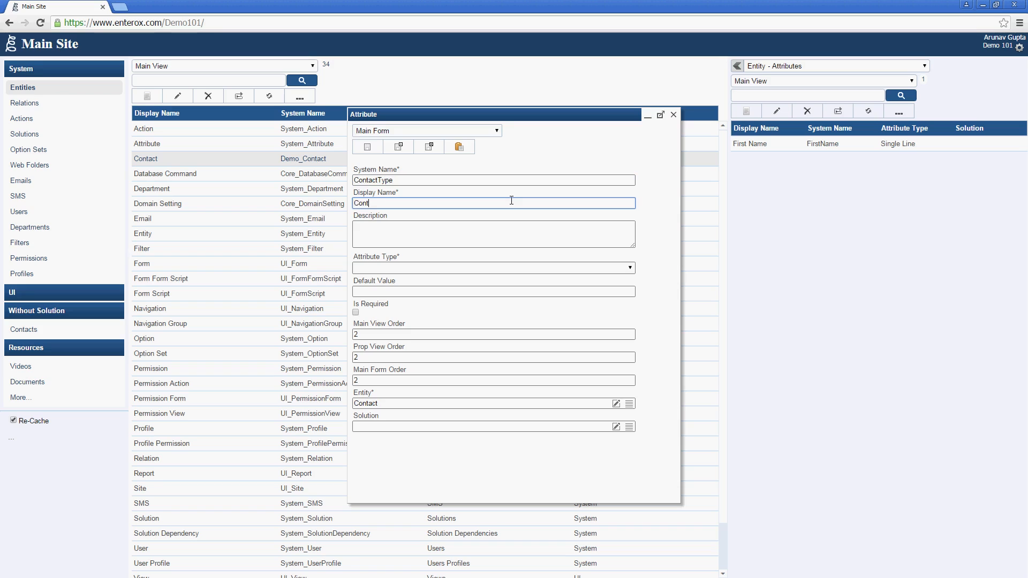
pyautogui.write('act Type')
pyautogui.press('Tab')
pyautogui.press('Tab')
# Step: Make it an Option Set attribute using Contact Type, save it, and view the Contacts list
pyautogui.click(557, 264)
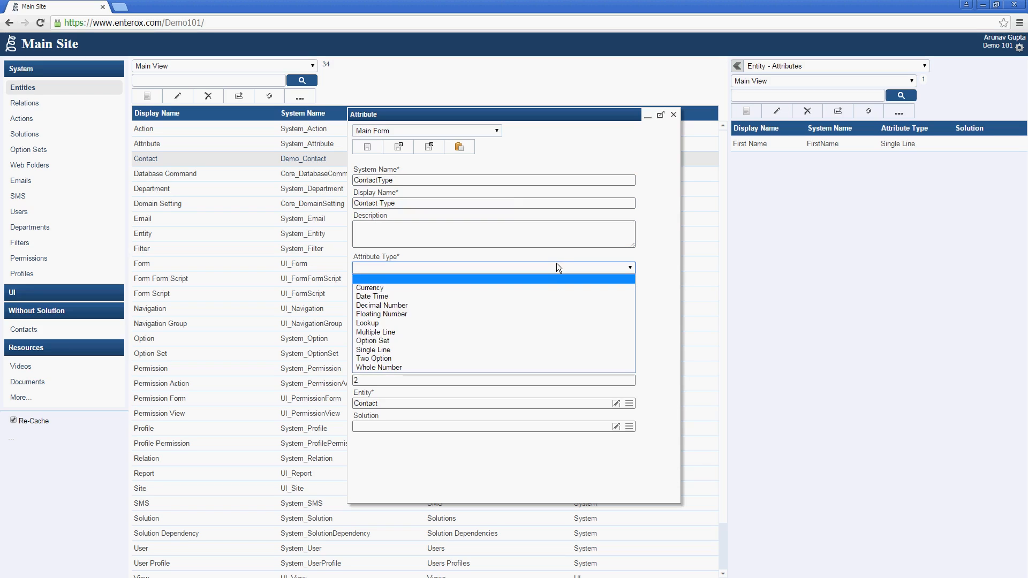
pyautogui.click(529, 342)
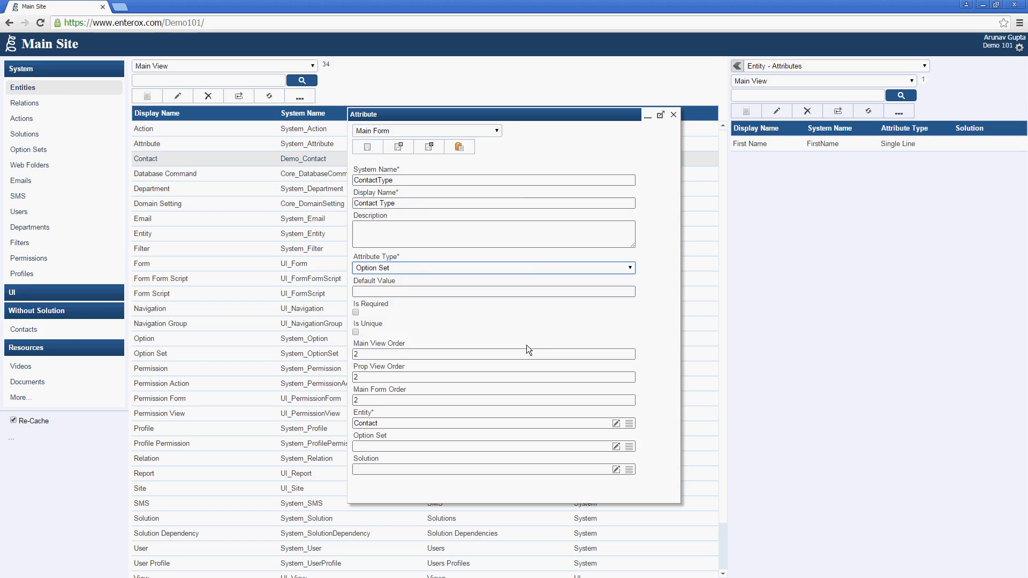
pyautogui.click(552, 446)
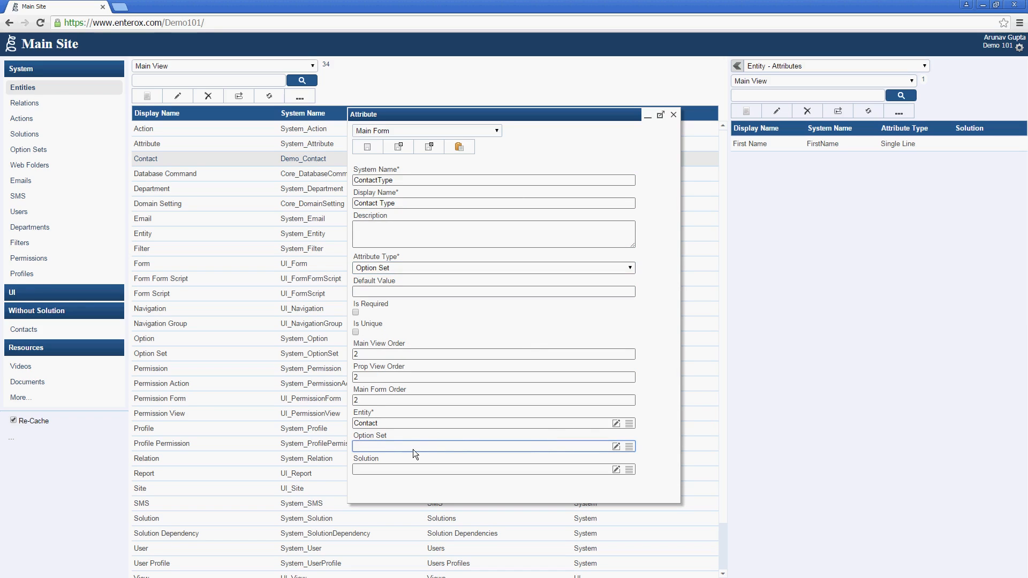
pyautogui.click(630, 447)
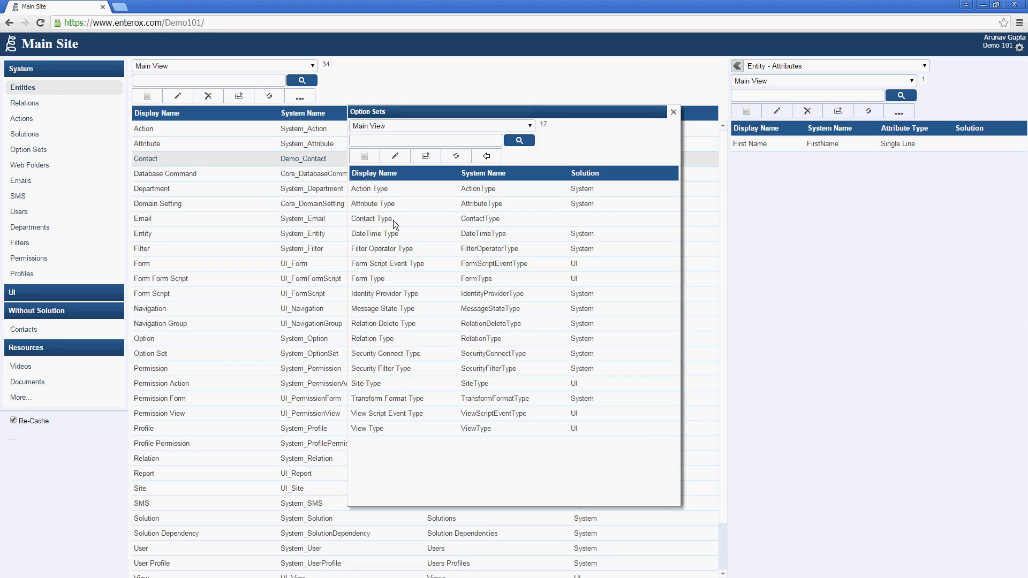
pyautogui.click(393, 220)
pyautogui.click(493, 159)
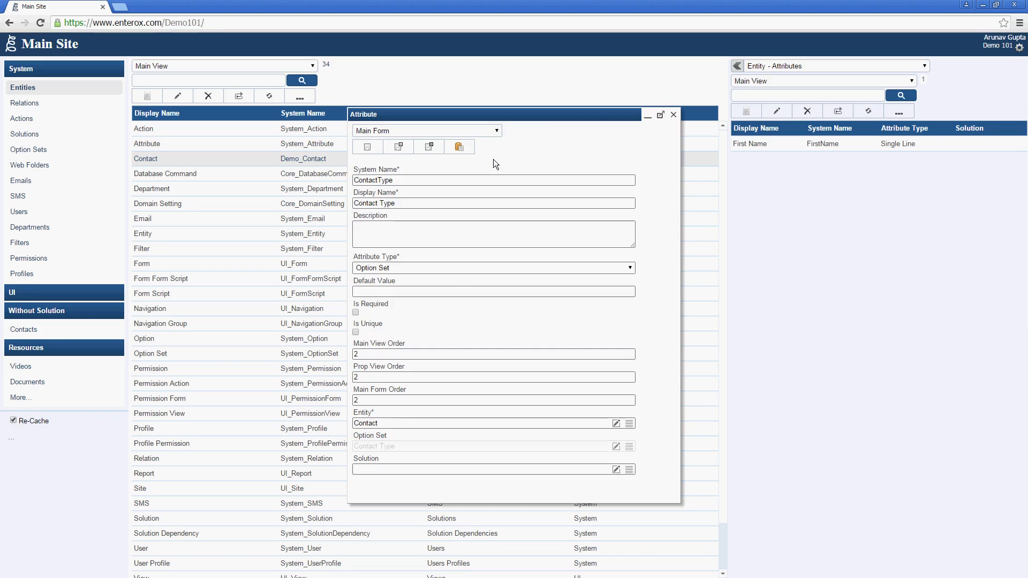
pyautogui.click(427, 151)
pyautogui.click(62, 331)
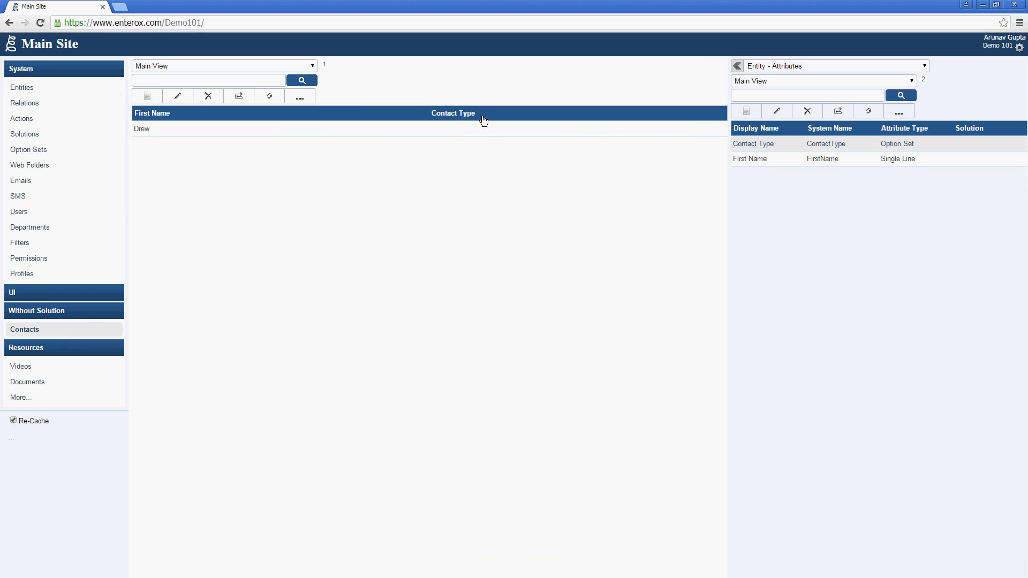
# Step: Reload the new contact form, then add a contact with a first name and Contact Type Colleague
pyautogui.click(160, 97)
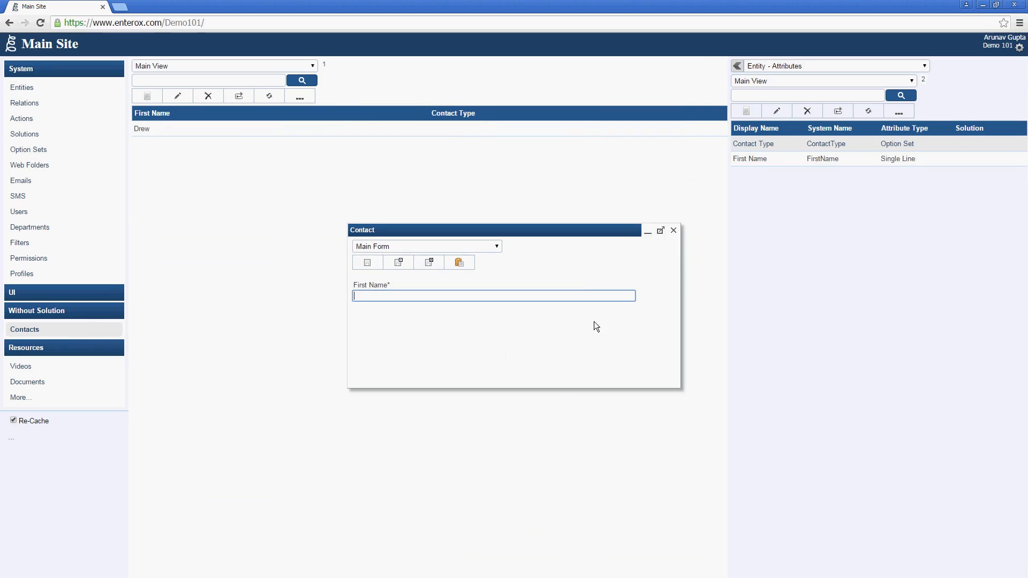
pyautogui.rightClick(576, 283)
pyautogui.click(608, 400)
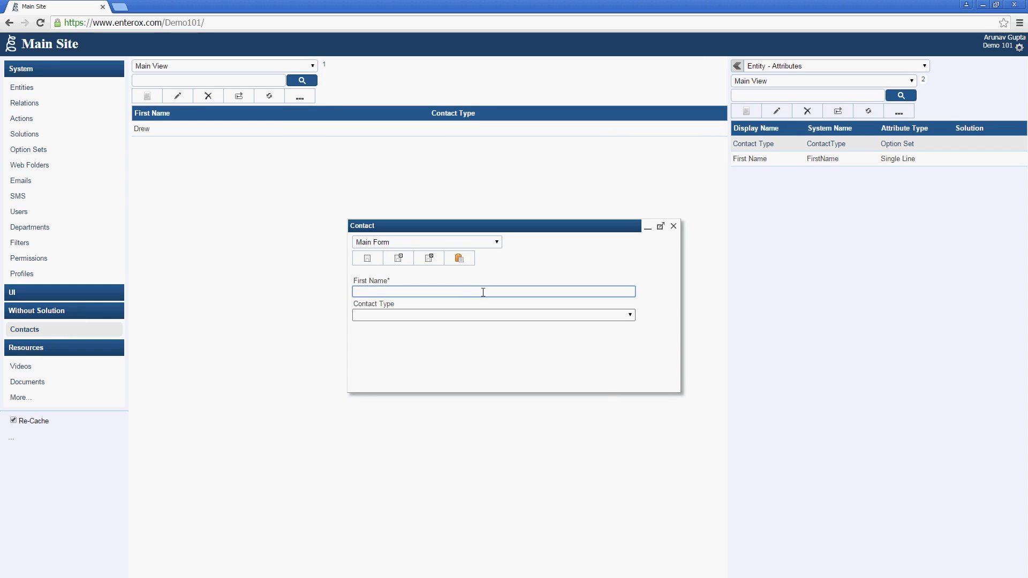
pyautogui.write('Darren')
pyautogui.press('Tab')
pyautogui.click(477, 316)
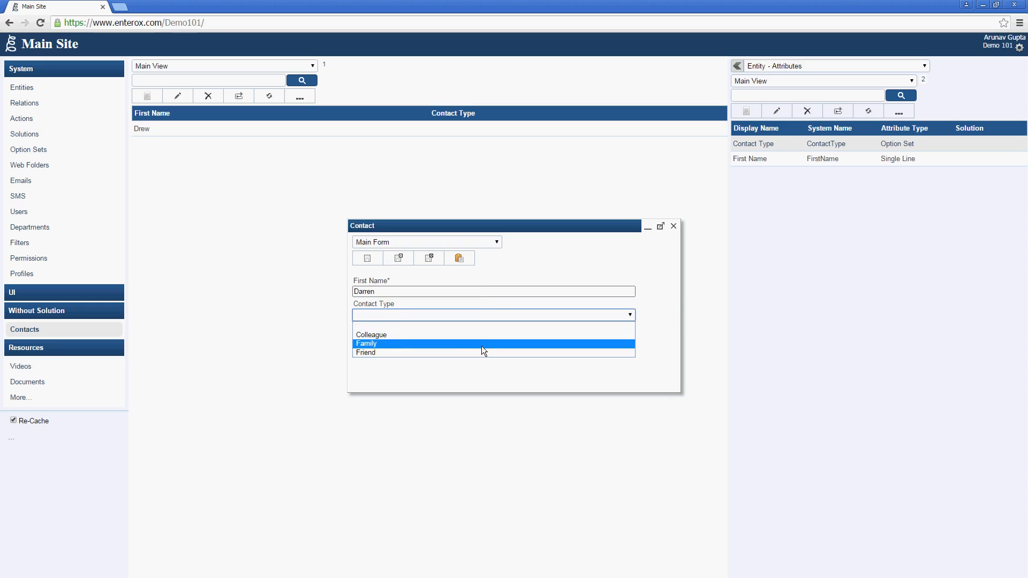
pyautogui.click(483, 332)
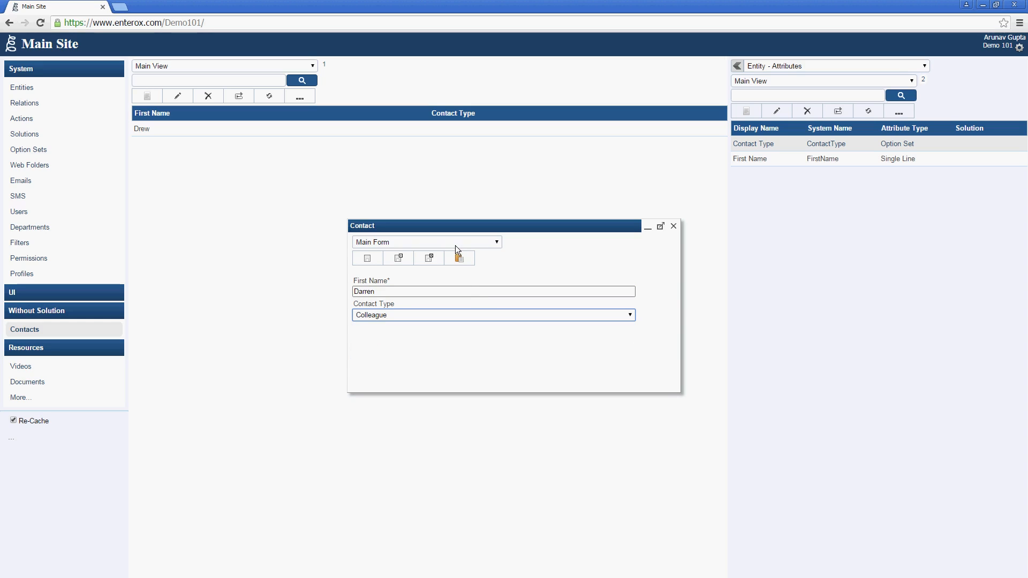
pyautogui.click(437, 258)
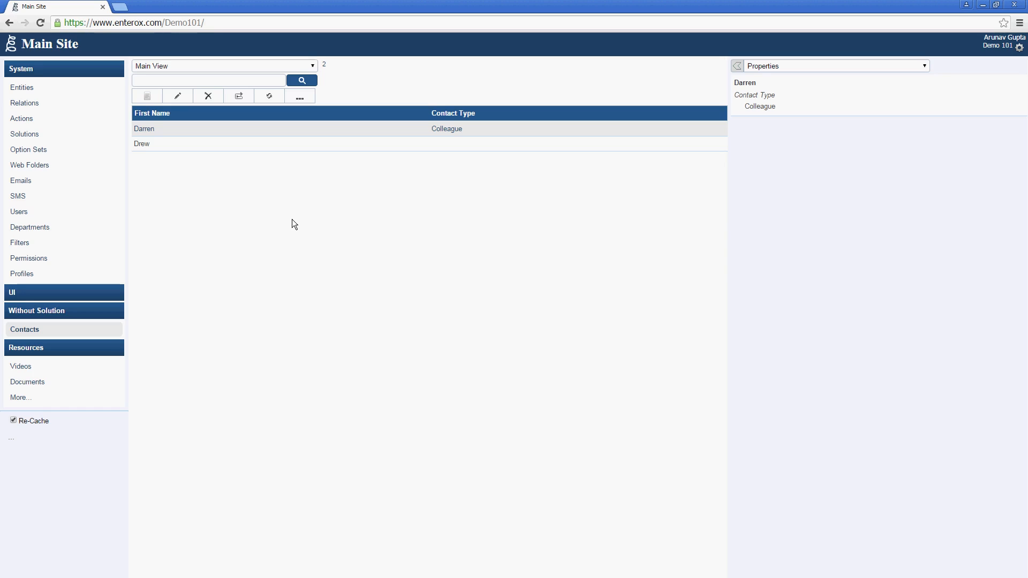
# Step: Create entity Demo_Company with display name Company and plural display name Companies
pyautogui.click(62, 91)
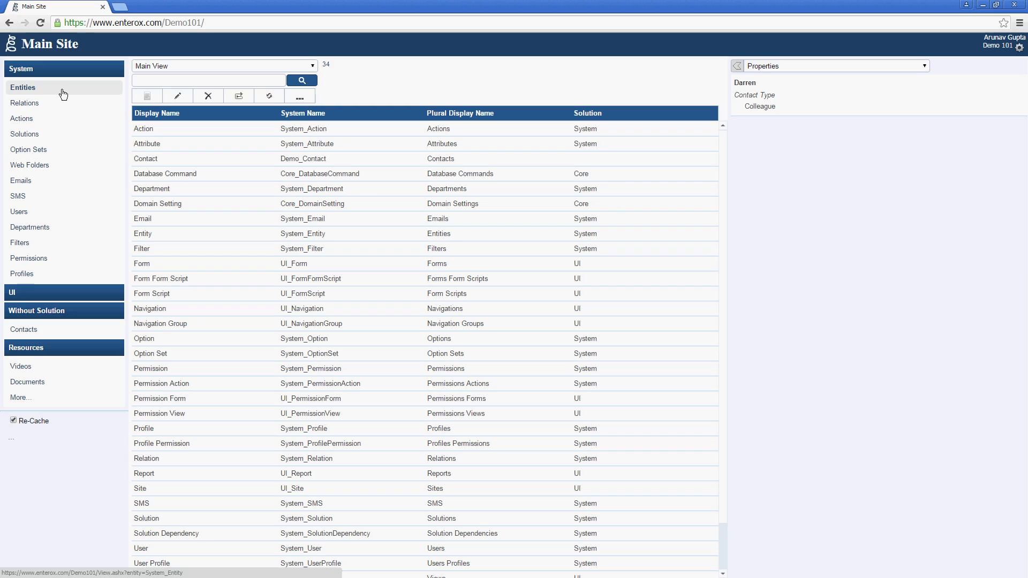
pyautogui.click(137, 94)
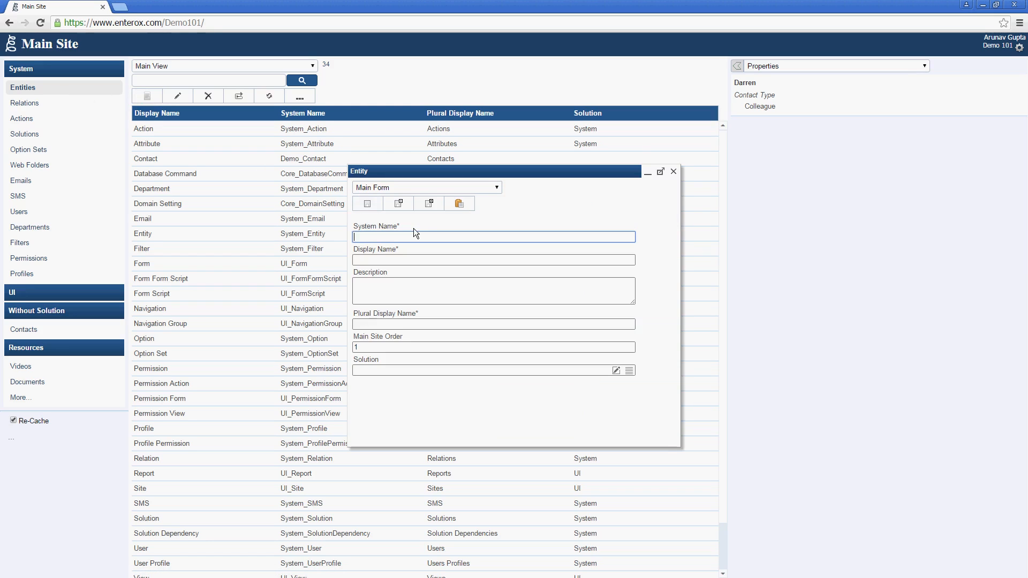
pyautogui.write('Demo_Company')
pyautogui.press('Tab')
pyautogui.write('Com')
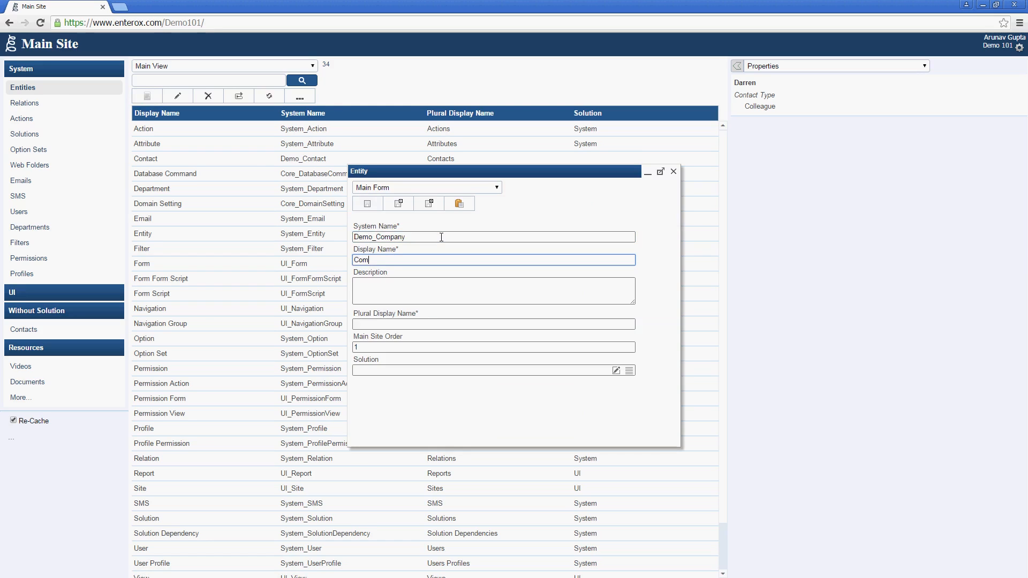
pyautogui.write('pany')
pyautogui.press('Tab')
pyautogui.write('Companies')
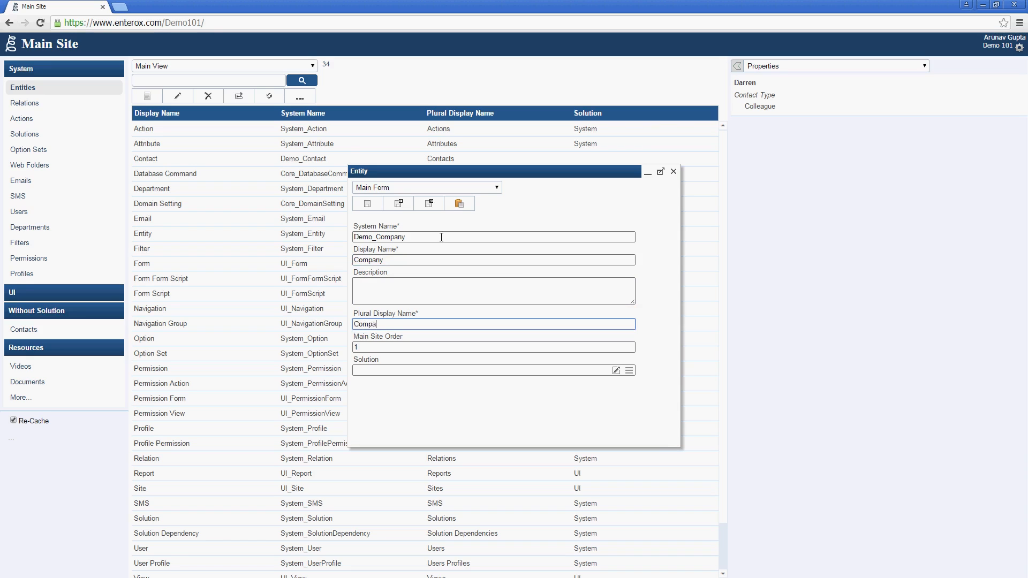
pyautogui.click(419, 203)
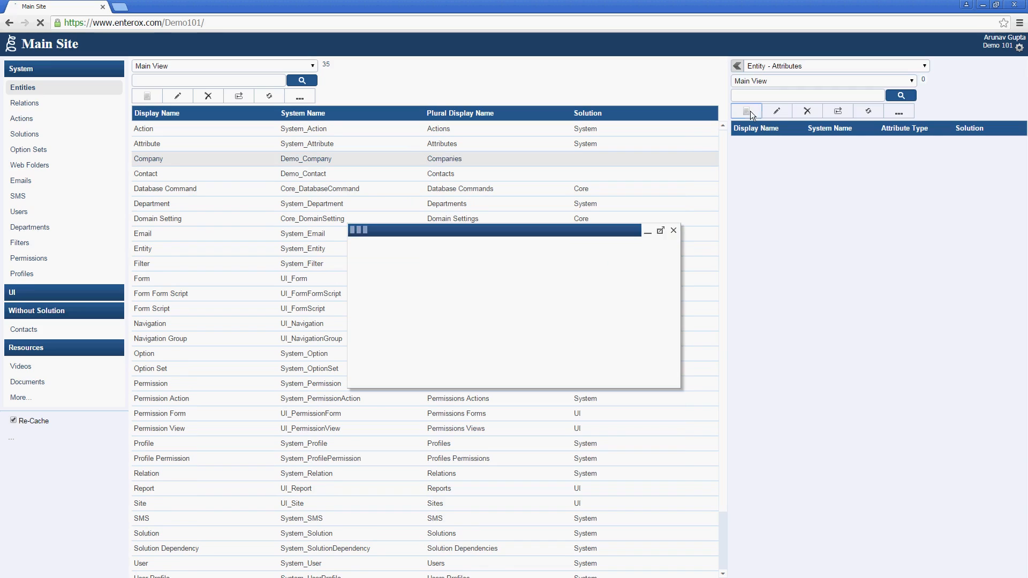
# Step: Add a Company attribute with system name CompanyName and display name Company Name
pyautogui.click(747, 111)
pyautogui.write('C')
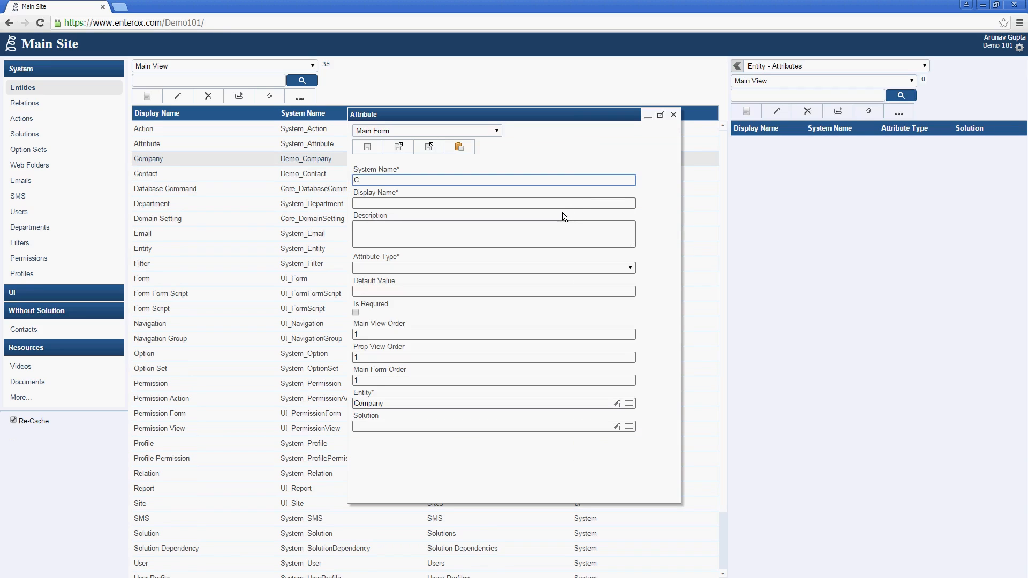
pyautogui.write('ompanyName')
pyautogui.press('Tab')
pyautogui.write('Com')
pyautogui.write('any Name')
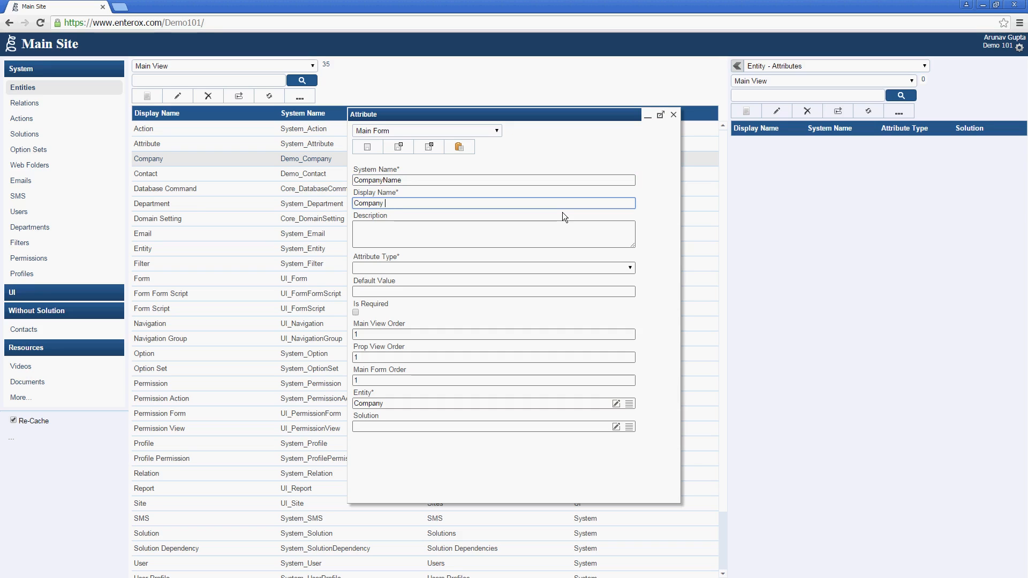
pyautogui.press('Tab')
pyautogui.press('Tab')
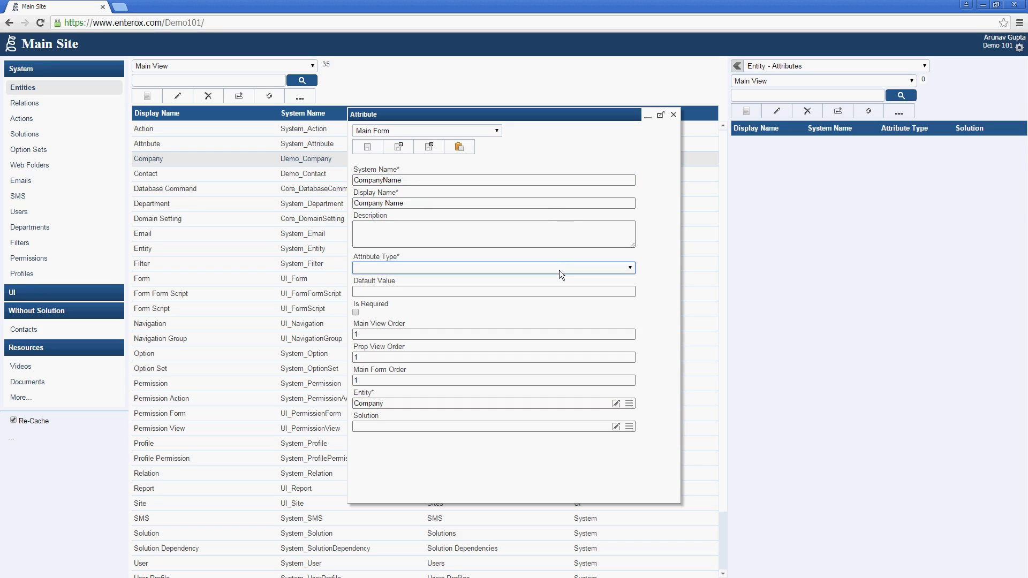
# Step: Make it a required, searchable Single Line attribute, save it, and reload the page
pyautogui.click(559, 270)
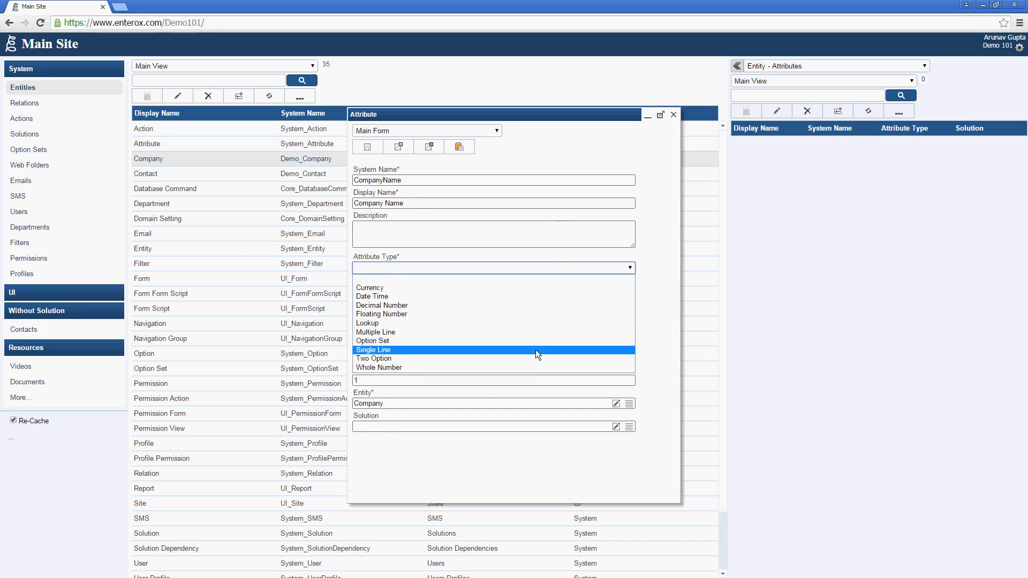
pyautogui.click(535, 349)
pyautogui.click(355, 358)
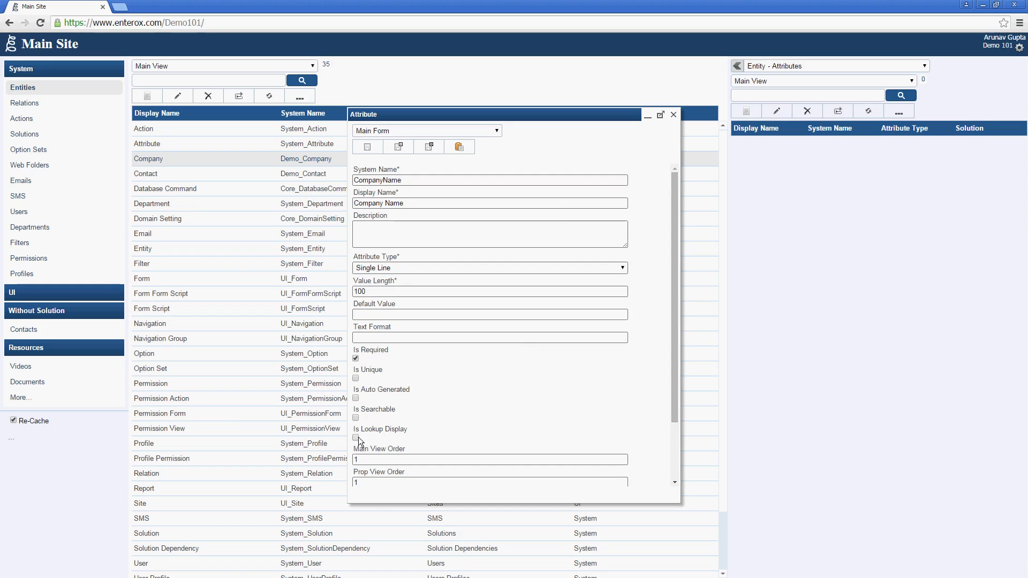
pyautogui.click(356, 418)
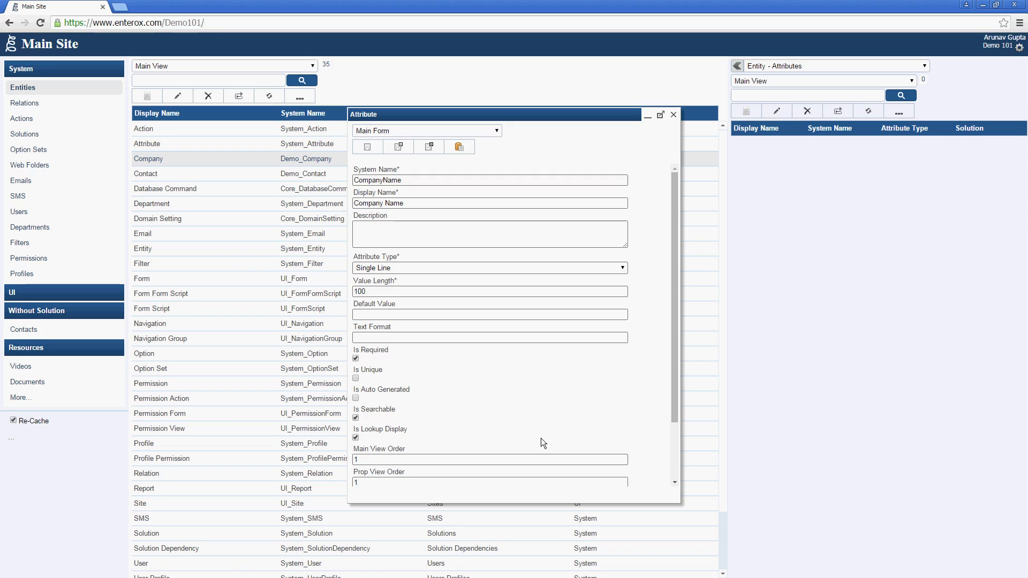
pyautogui.click(428, 151)
pyautogui.rightClick(88, 477)
pyautogui.click(140, 403)
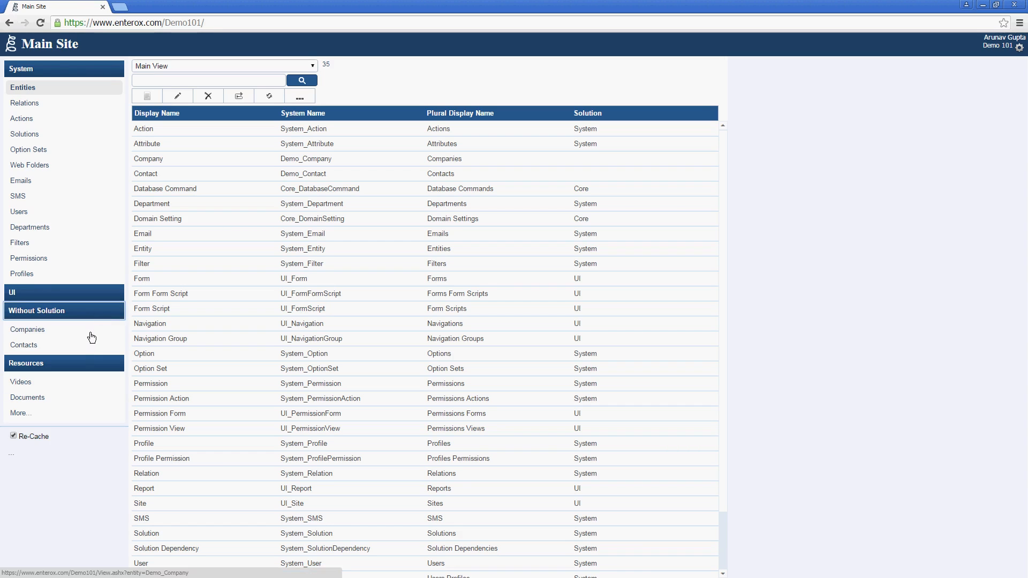
# Step: Add company records AdventureWorks, Contosso and Northwind one after another
pyautogui.click(90, 332)
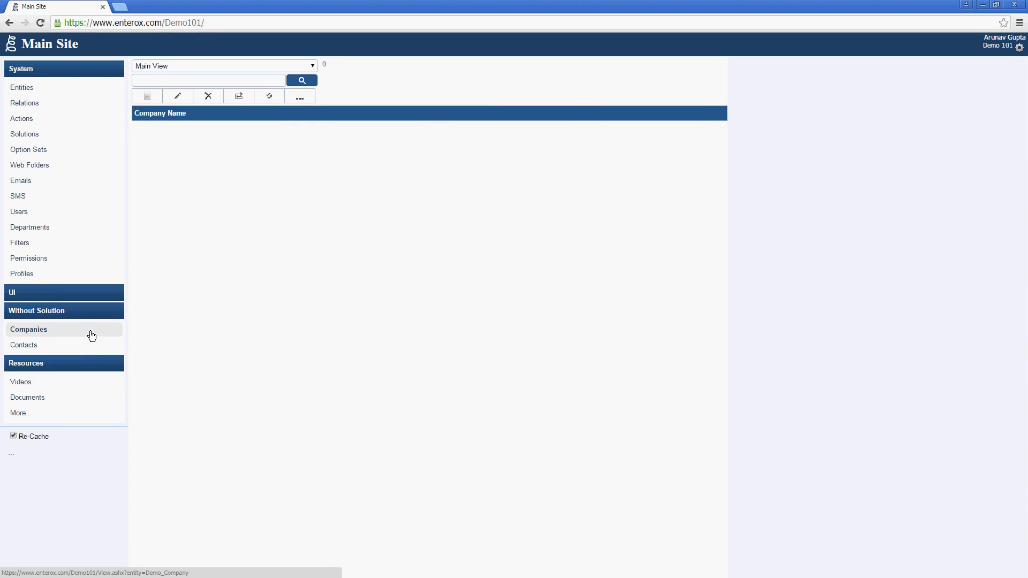
pyautogui.click(142, 94)
pyautogui.write('Adventure')
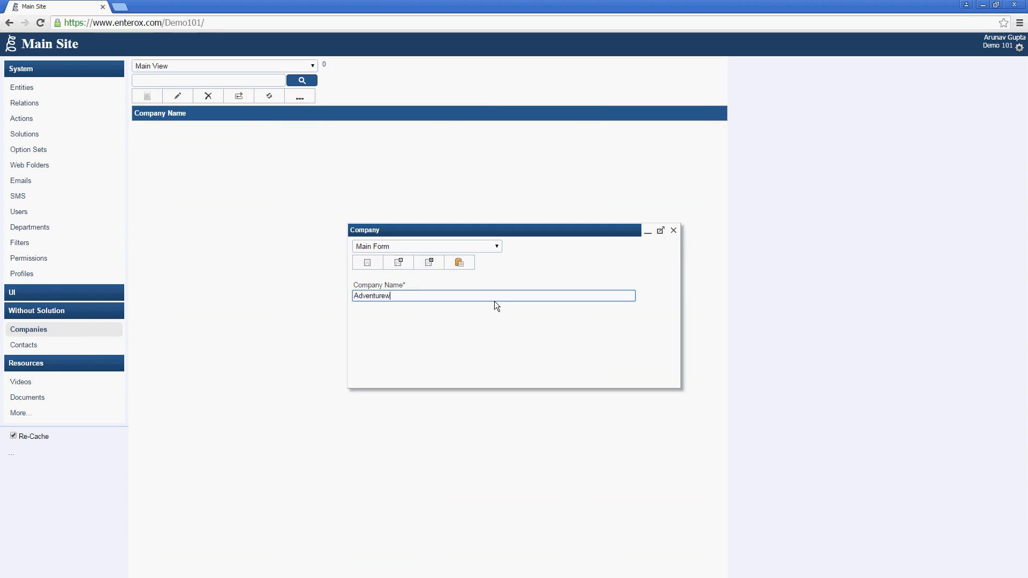
pyautogui.write('Works')
pyautogui.click(399, 263)
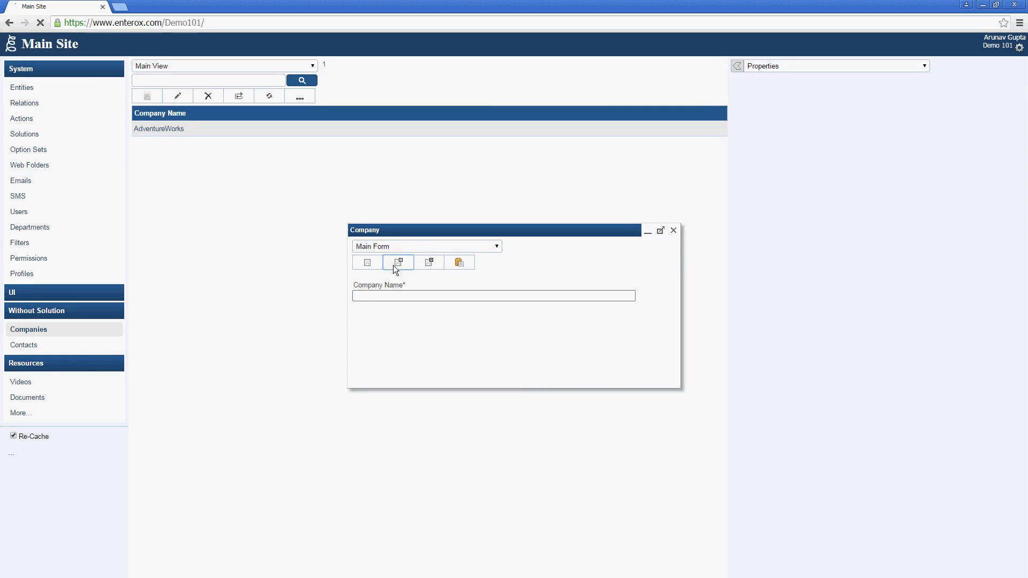
pyautogui.click(400, 295)
pyautogui.write('Contosso')
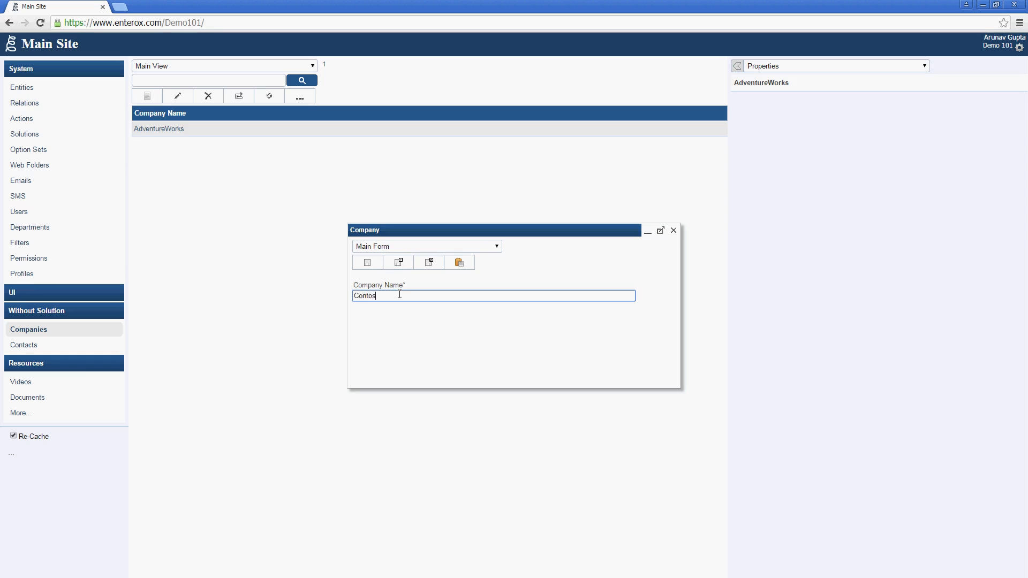
pyautogui.click(399, 262)
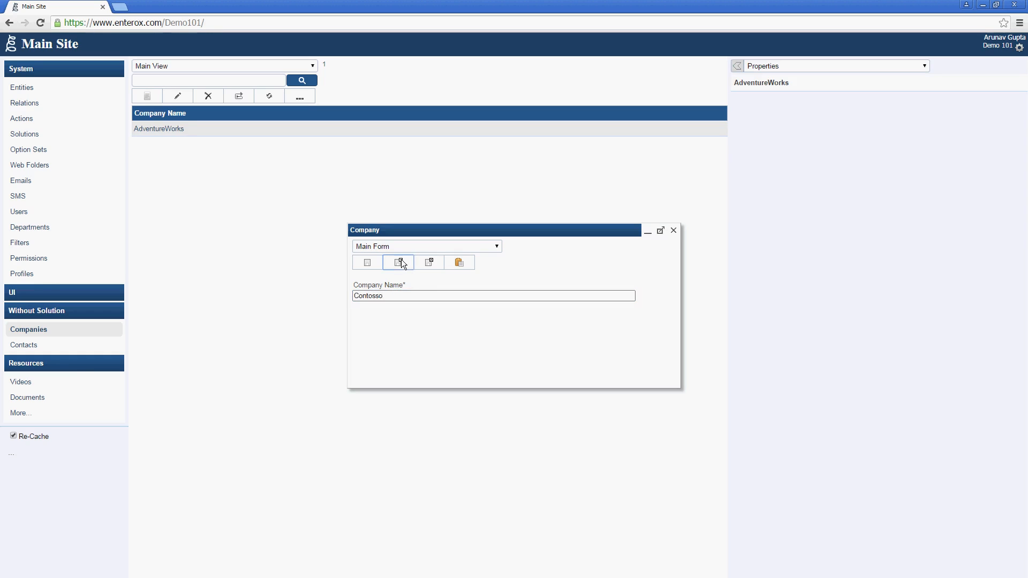
pyautogui.click(406, 294)
pyautogui.write('Northwind')
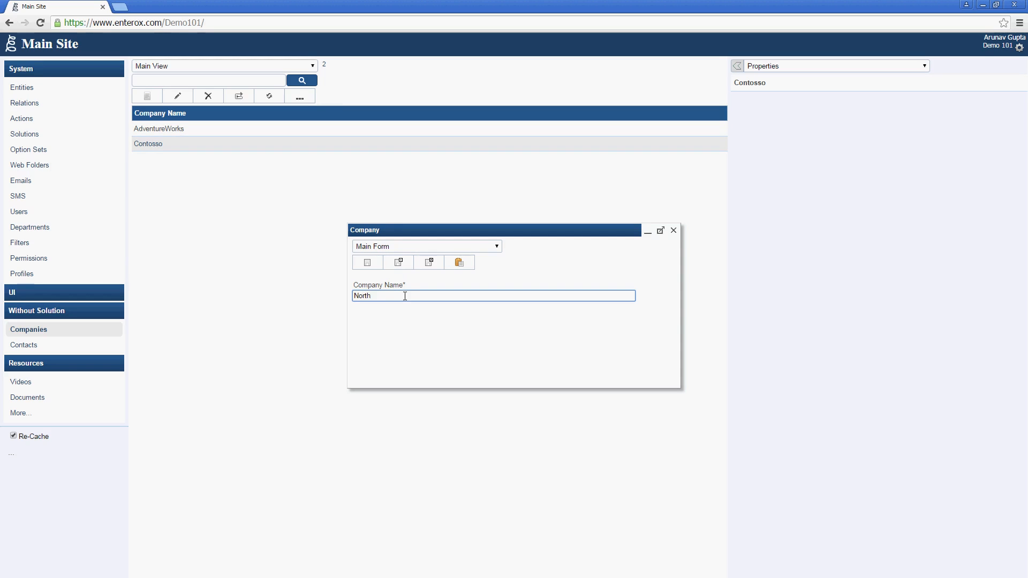
pyautogui.click(440, 263)
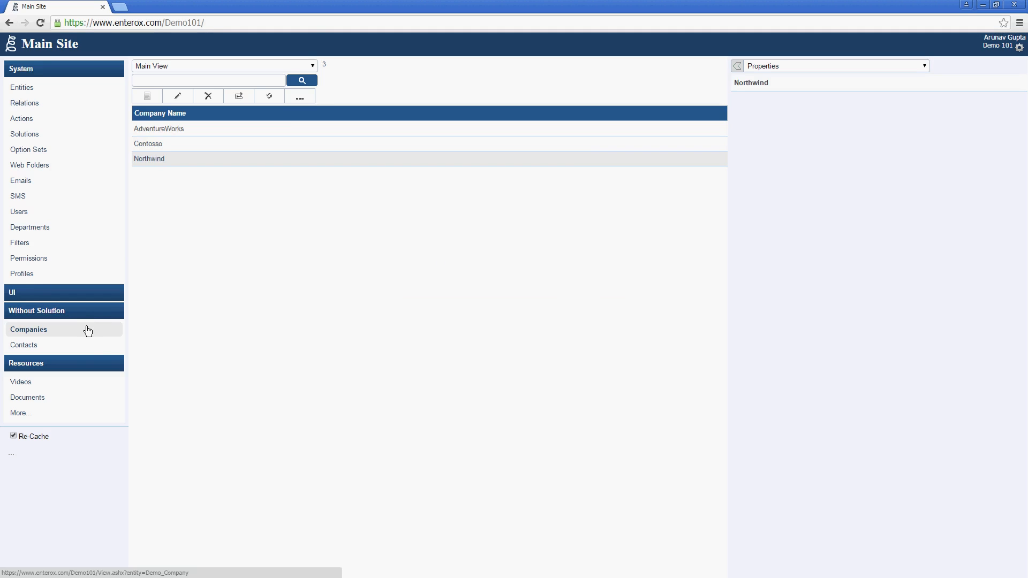
# Step: Review the Companies and Contacts records, then return to the Entities list
pyautogui.click(90, 346)
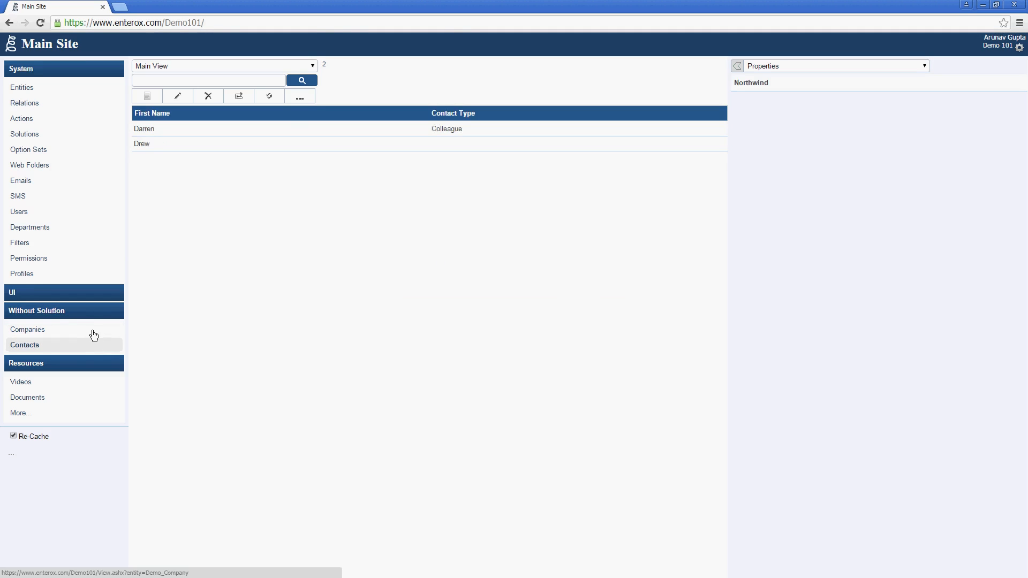
pyautogui.click(94, 335)
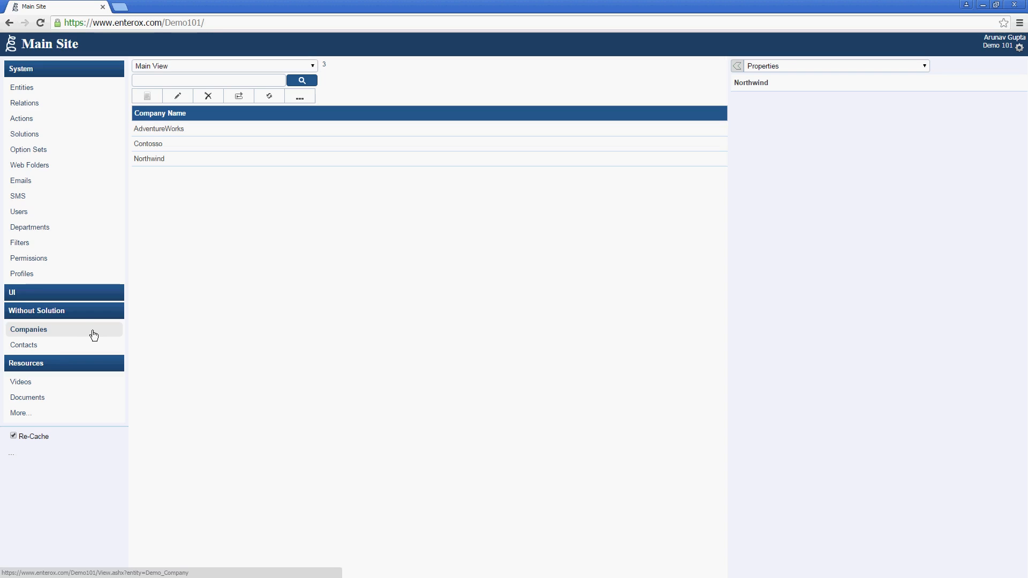
pyautogui.click(94, 345)
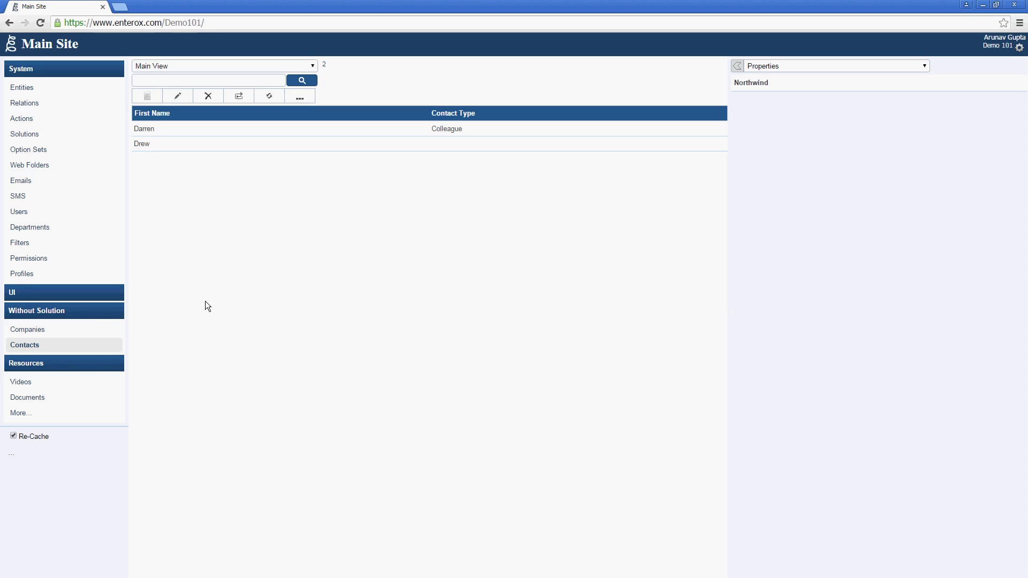
pyautogui.click(85, 330)
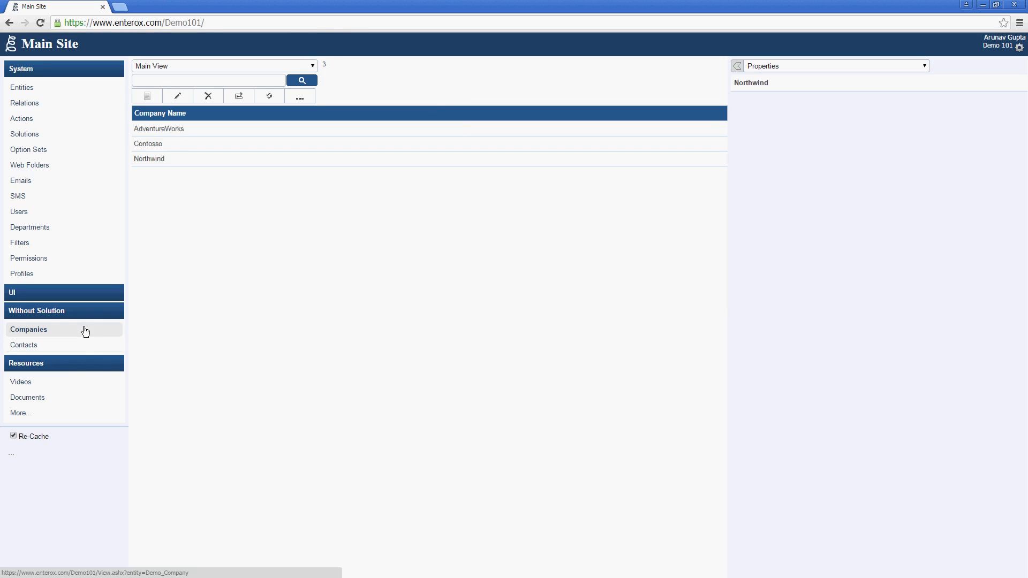
pyautogui.click(85, 346)
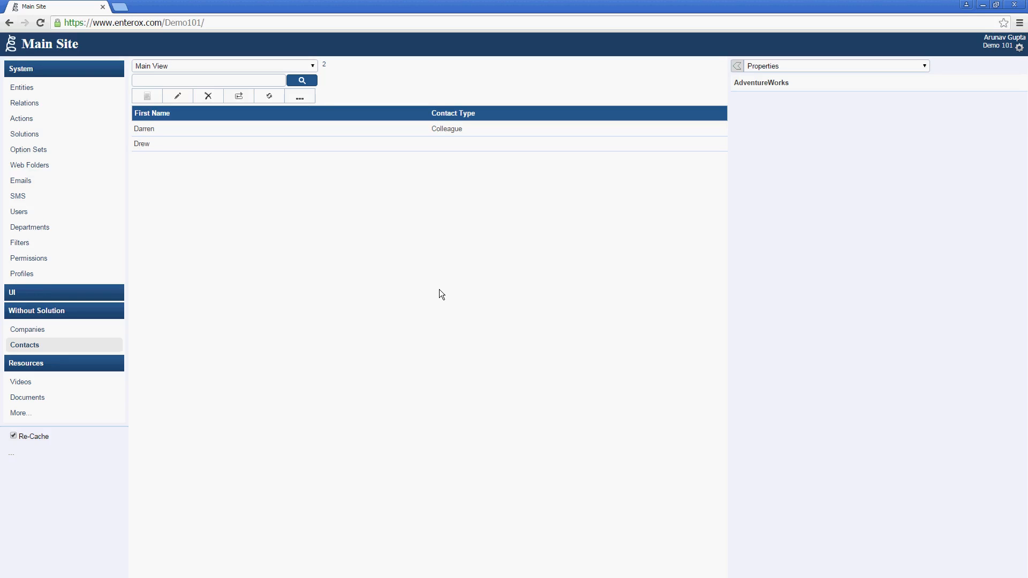
pyautogui.click(94, 96)
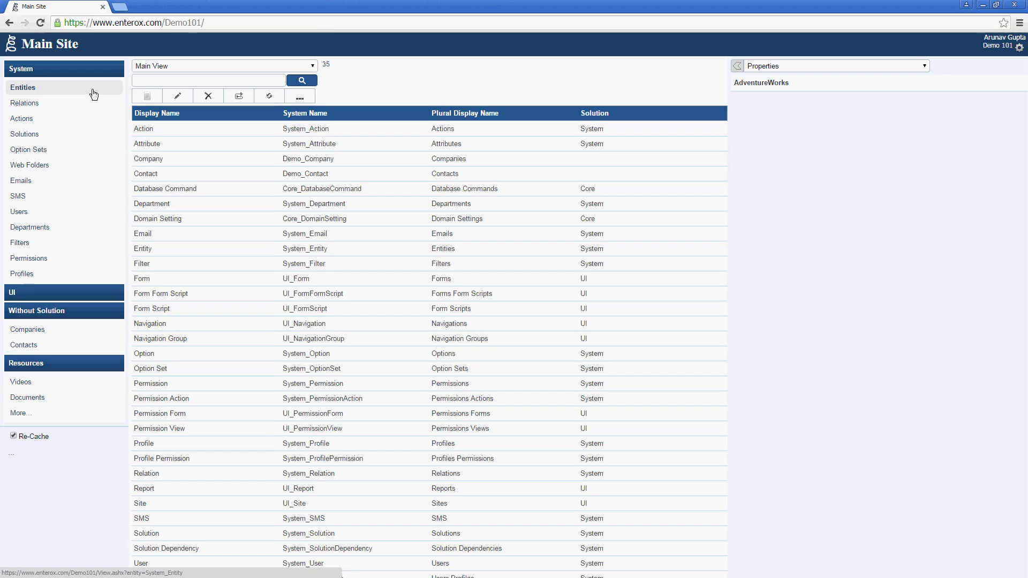
# Step: Add a Lookup attribute to Contact with system name CompanyId and display name Company
pyautogui.click(201, 172)
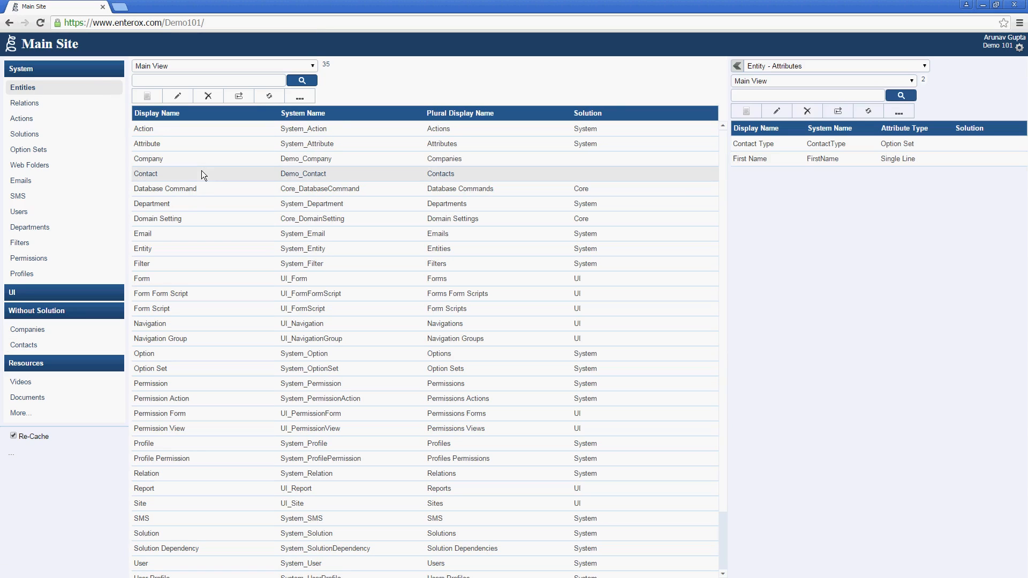
pyautogui.click(742, 114)
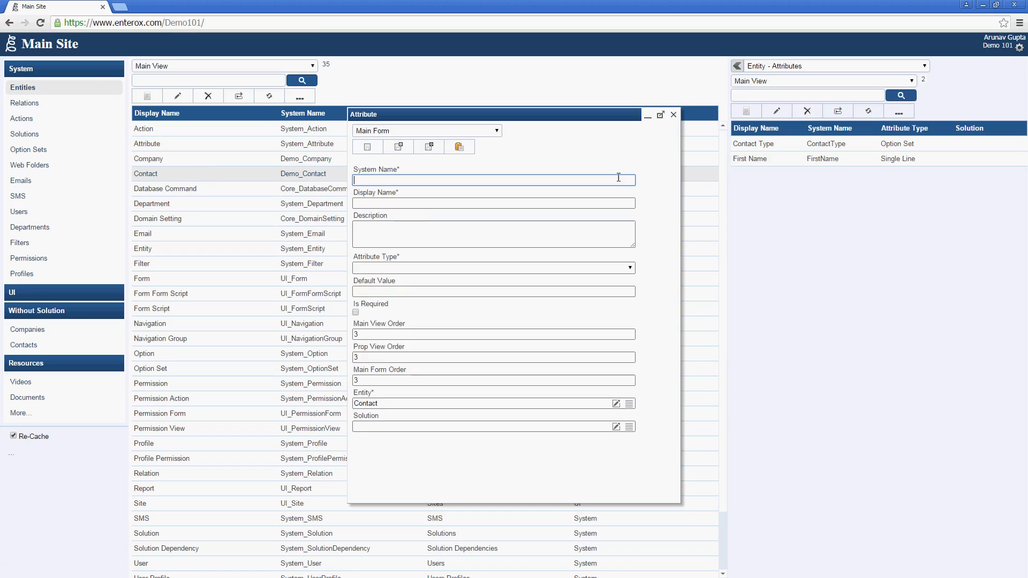
pyautogui.write('CompanyId')
pyautogui.press('Tab')
pyautogui.write('Co')
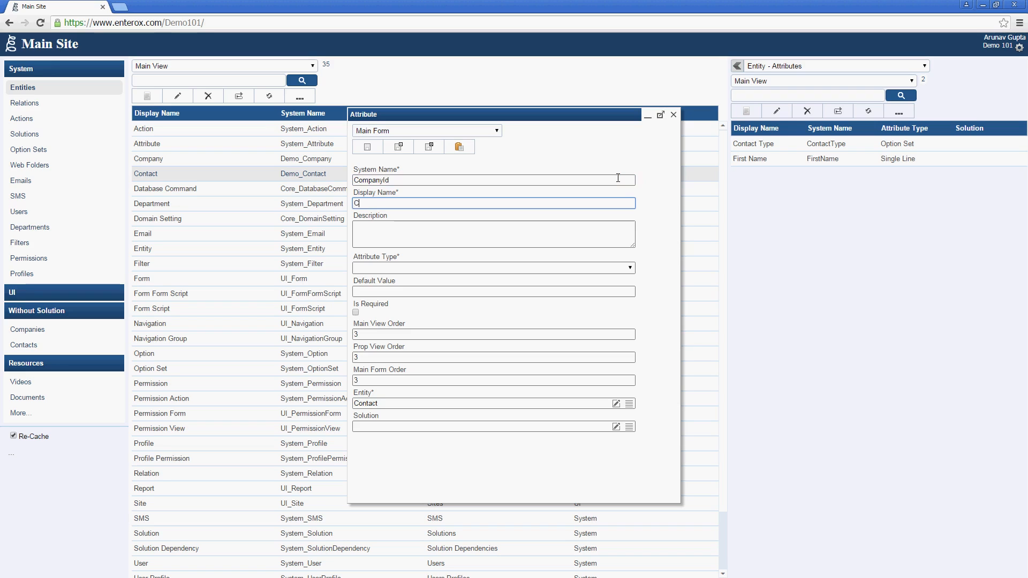
pyautogui.write('mpany')
pyautogui.press('Tab')
pyautogui.press('Tab')
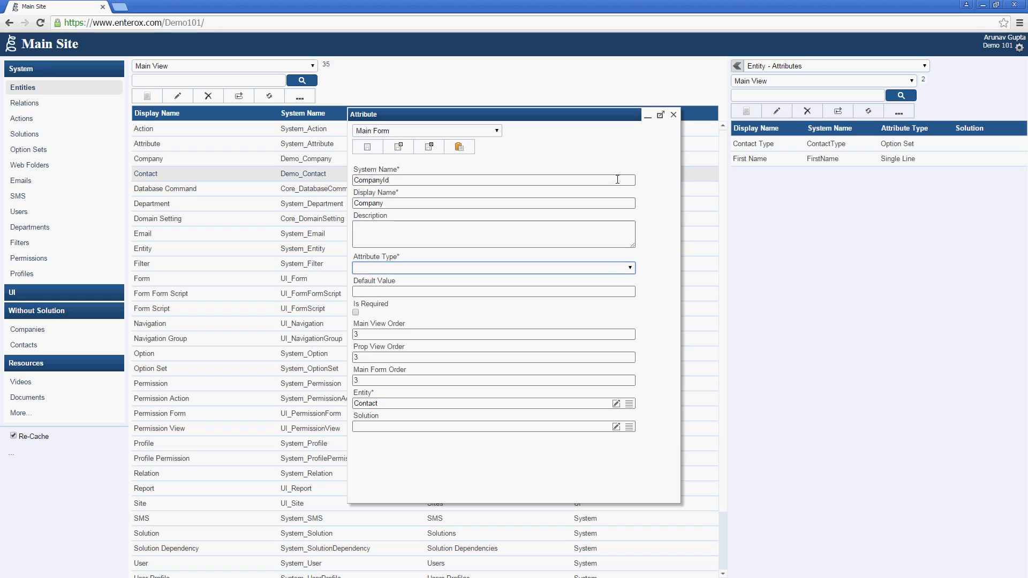
pyautogui.click(621, 270)
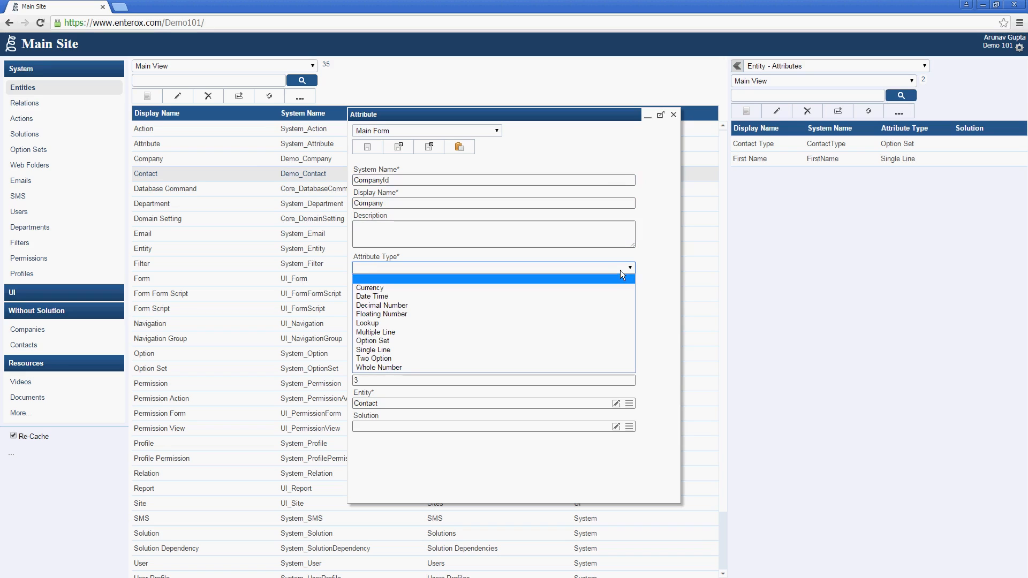
pyautogui.click(586, 322)
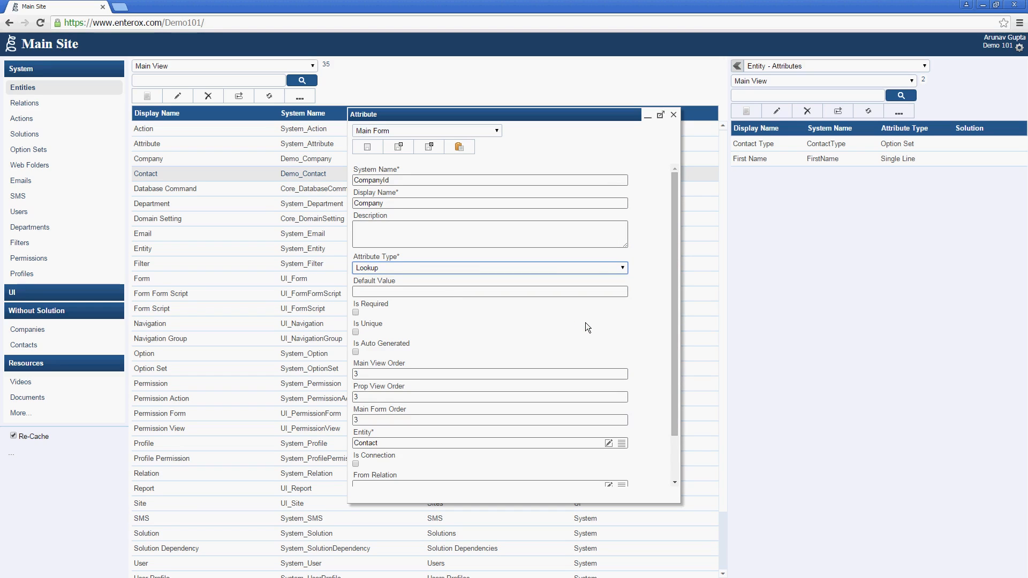
pyautogui.moveTo(675, 393); pyautogui.dragTo(675, 396)
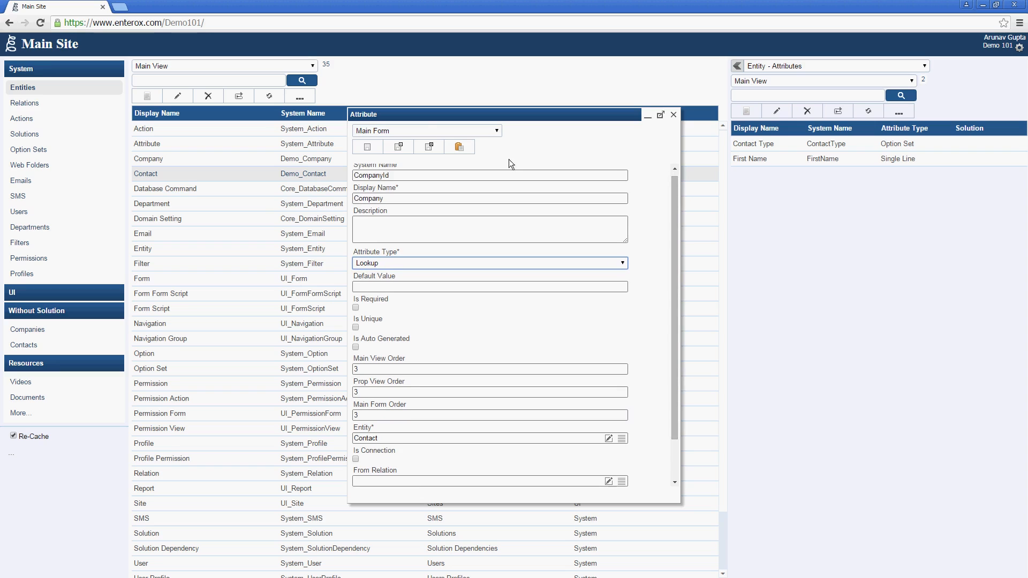
pyautogui.click(426, 145)
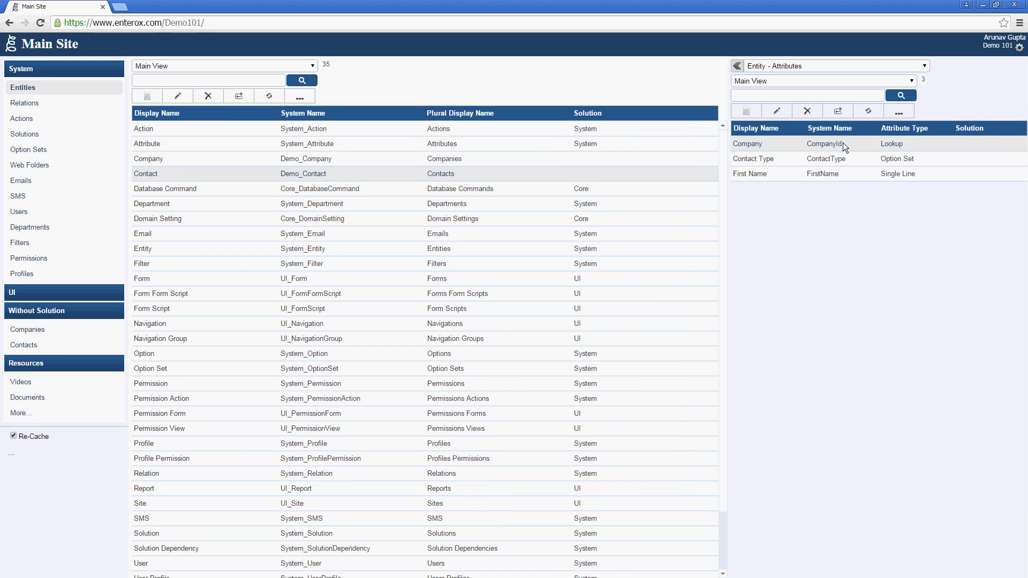
pyautogui.click(68, 105)
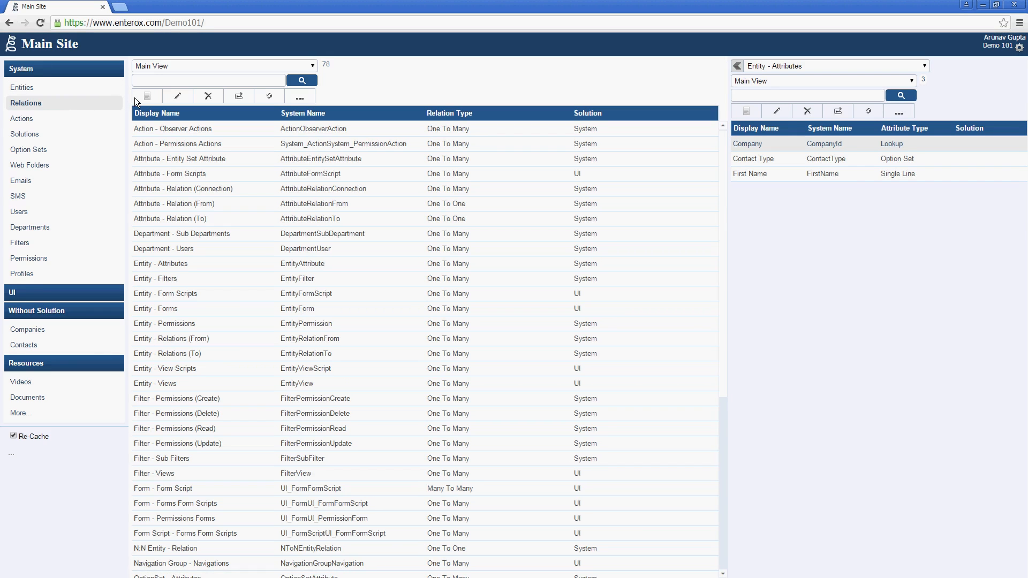
# Step: Enter relation CompanyContacts, display name 'Company - Contacts', with relation type One To Many
pyautogui.click(141, 98)
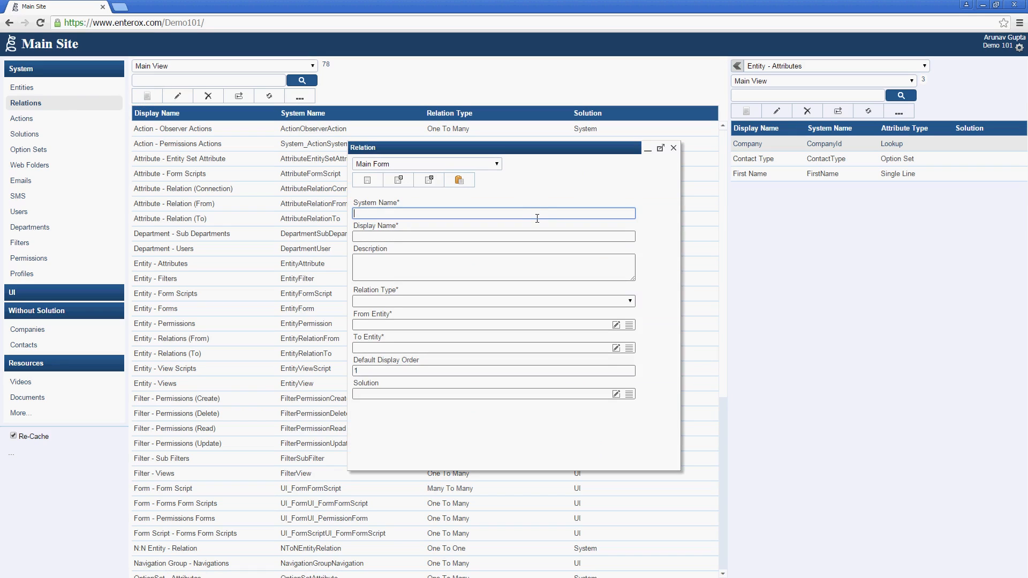
pyautogui.write('CompanyContacts')
pyautogui.press('Tab')
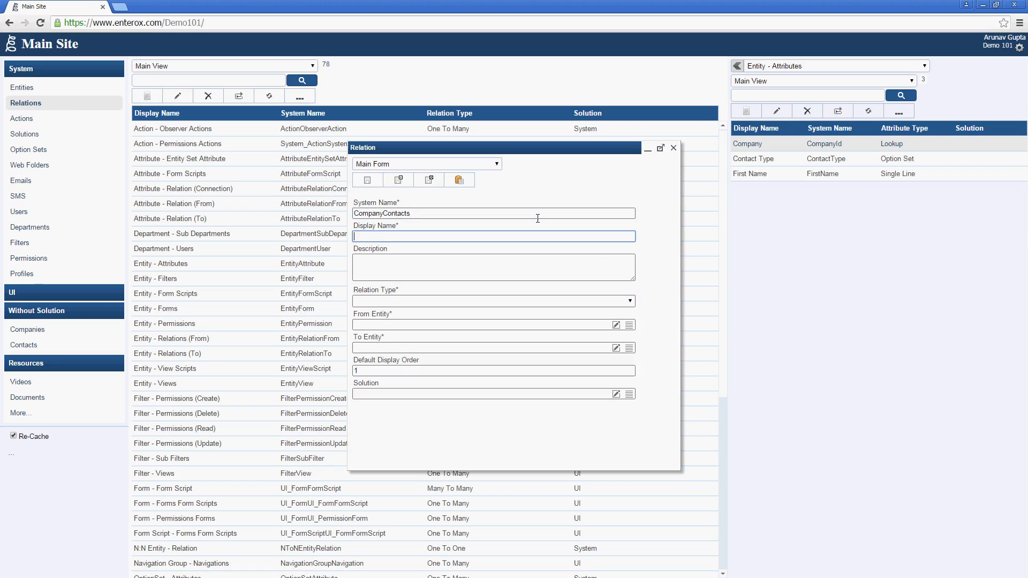
pyautogui.write('Company - Contacts')
pyautogui.press('Tab')
pyautogui.press('Tab')
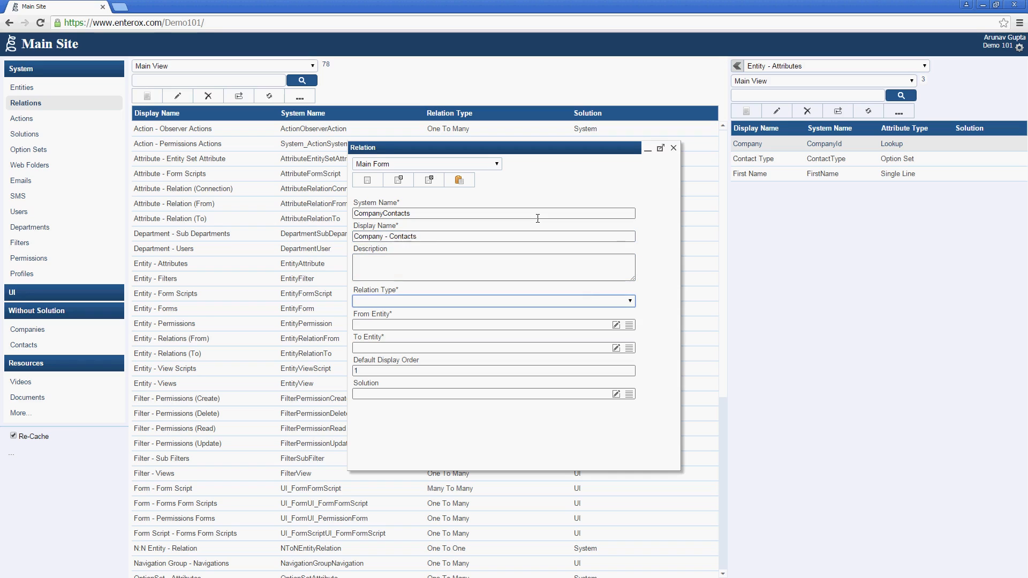
pyautogui.click(580, 300)
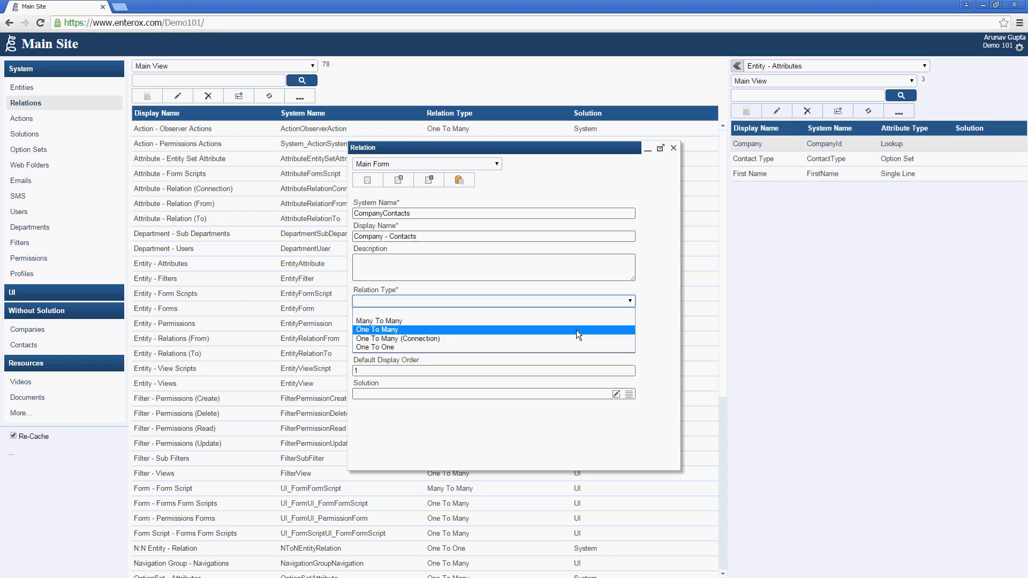
pyautogui.click(576, 330)
# Step: Set the relation's From Entity to Company, To Entity to Contact, and To Attribute to Company
pyautogui.click(586, 324)
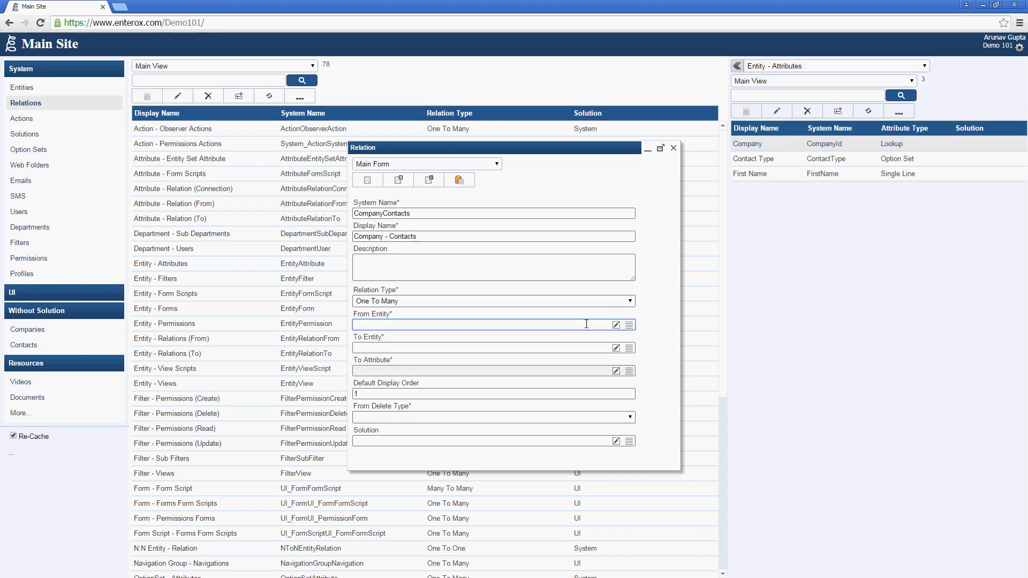
pyautogui.write('Company')
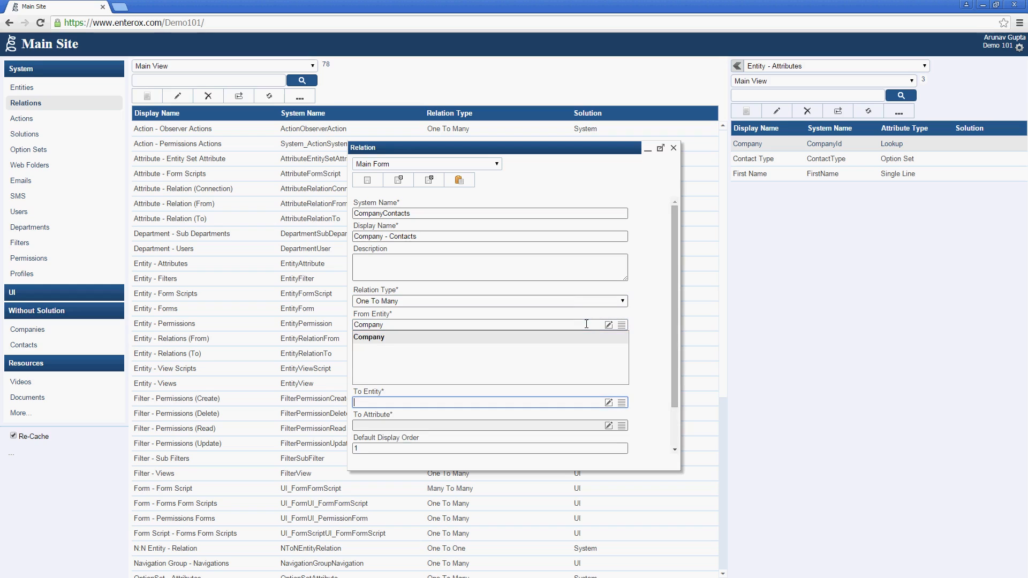
pyautogui.press('Tab')
pyautogui.write('Co')
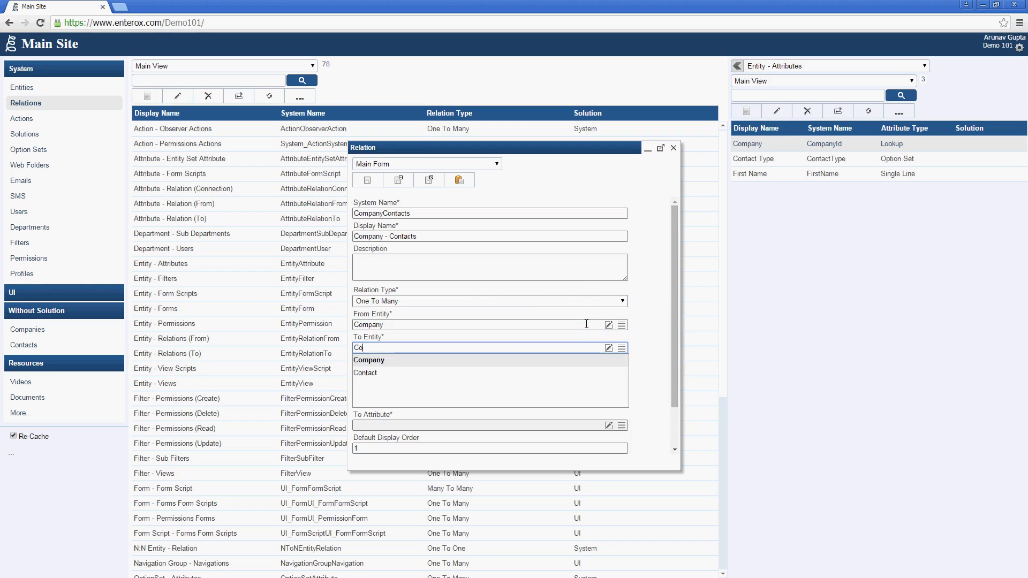
pyautogui.write('ntact')
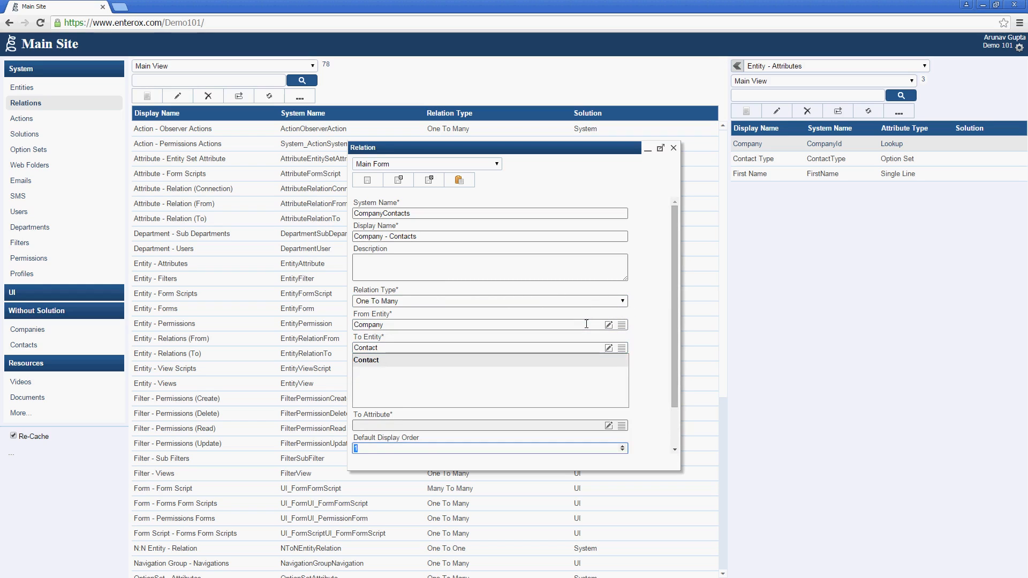
pyautogui.press('Tab')
pyautogui.write('Company')
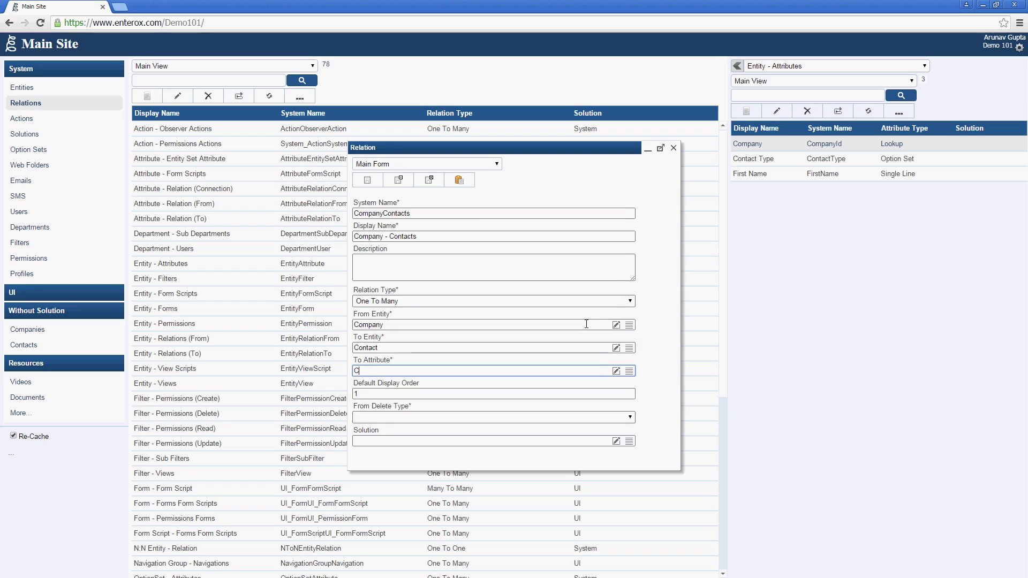
pyautogui.press('Tab')
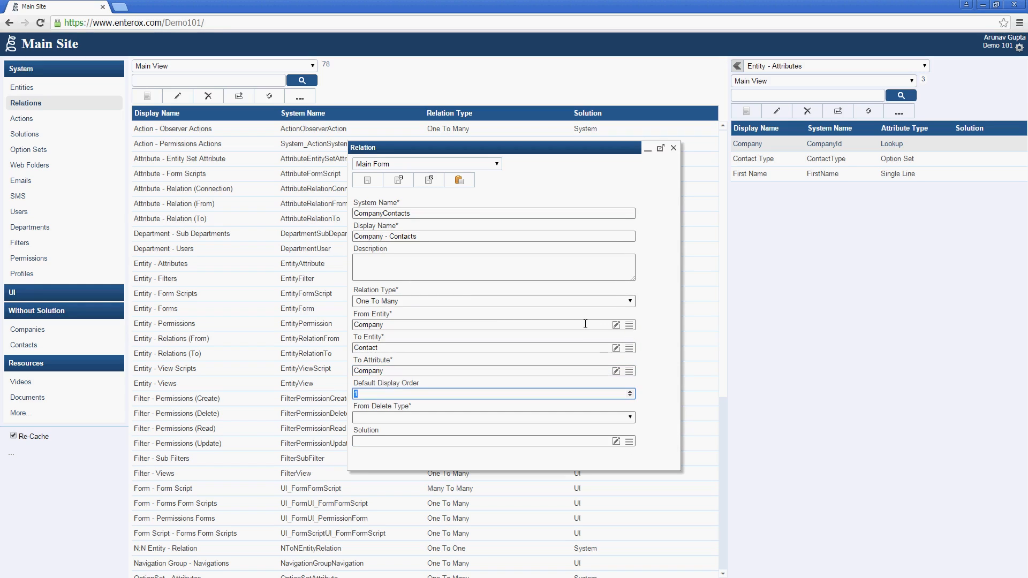
# Step: Set From Delete Type to Delete Association, save the relation, and view Contacts
pyautogui.click(614, 418)
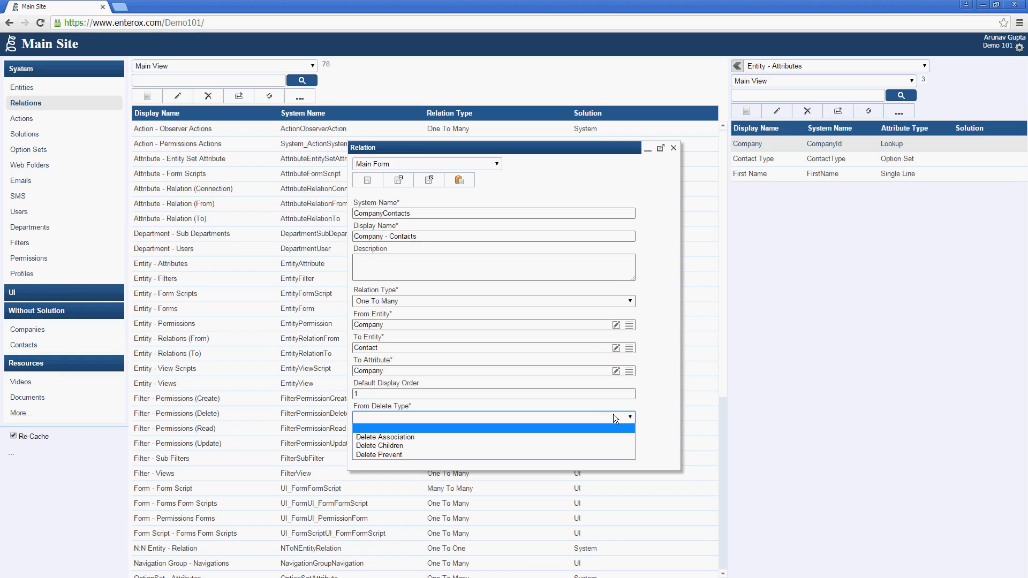
pyautogui.click(583, 438)
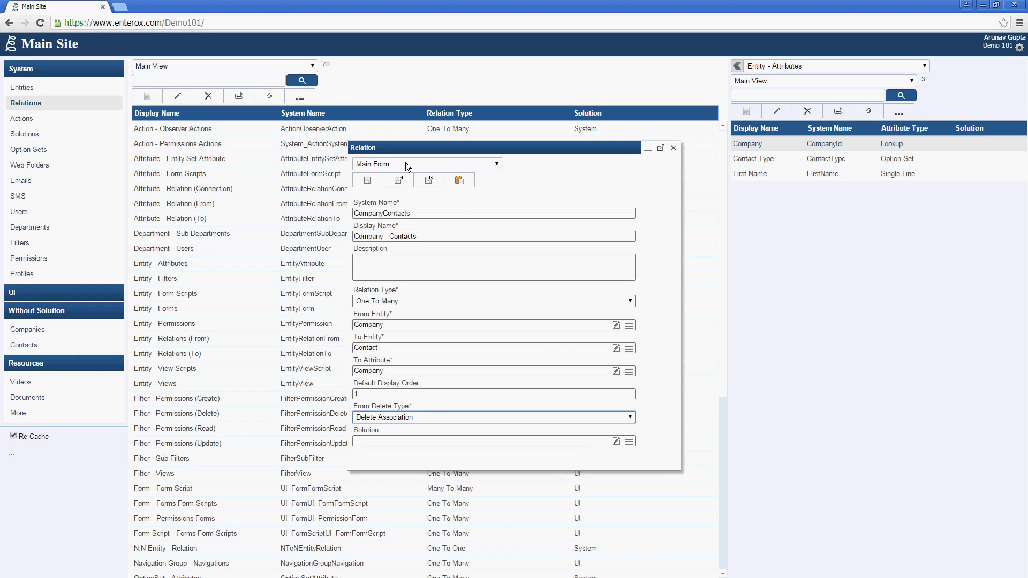
pyautogui.click(418, 182)
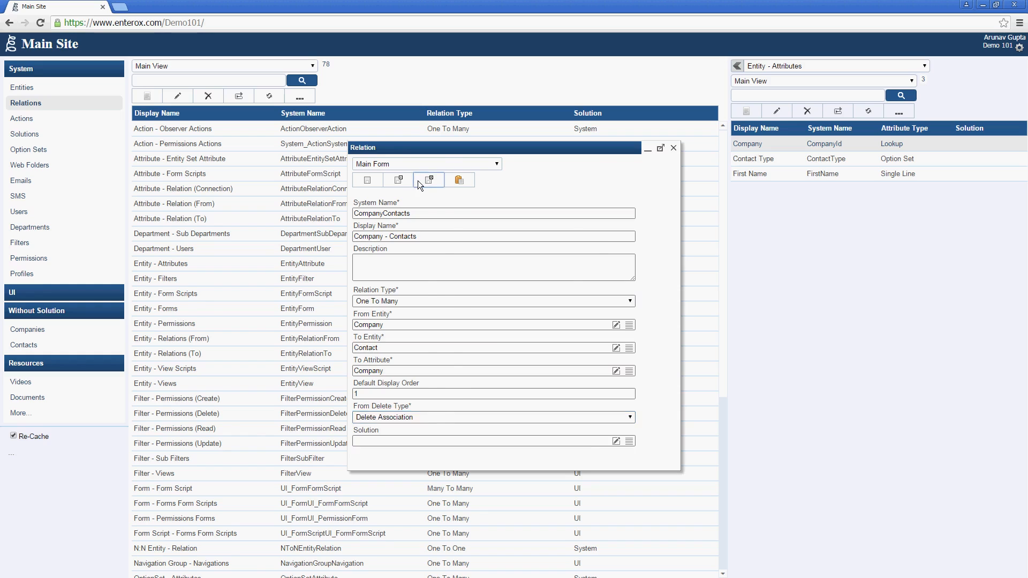
pyautogui.click(90, 347)
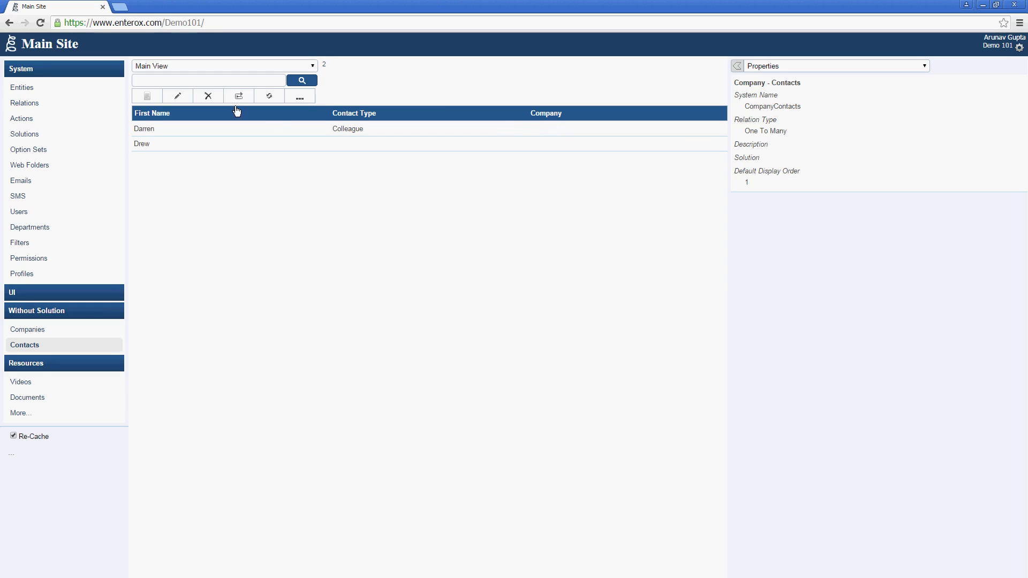
# Step: Start a new contact with a first name and Contact Type Friend
pyautogui.click(155, 96)
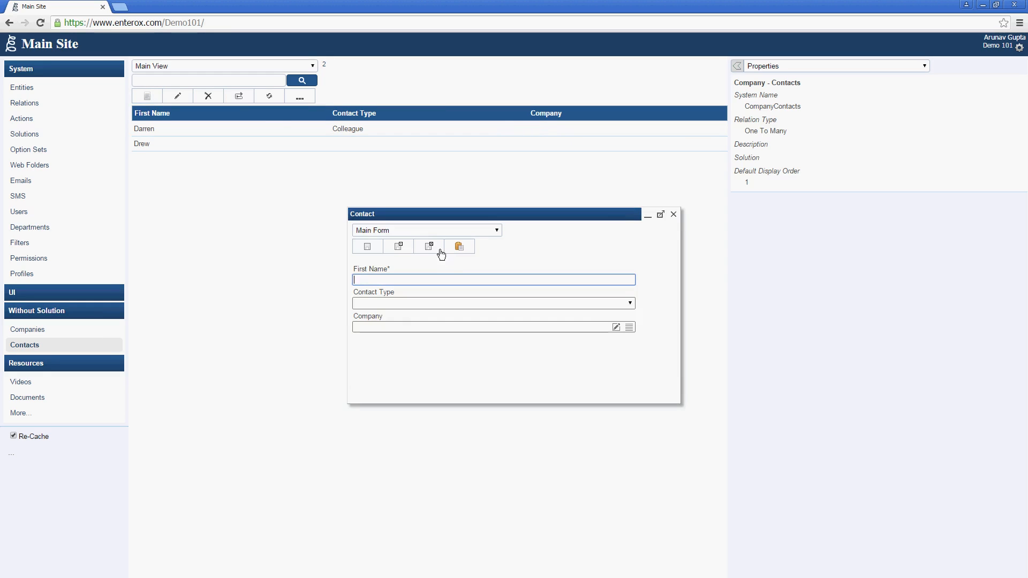
pyautogui.write('Justin')
pyautogui.press('Tab')
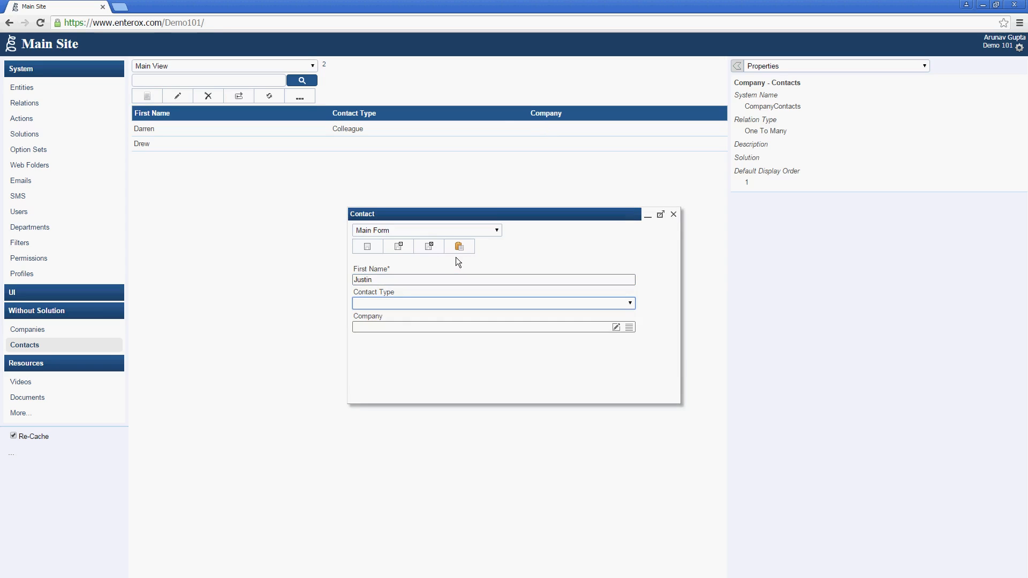
pyautogui.press('Down')
pyautogui.press('Down')
# Step: Pick AdventureWorks as the contact's company from the lookup and save the contact
pyautogui.click(547, 322)
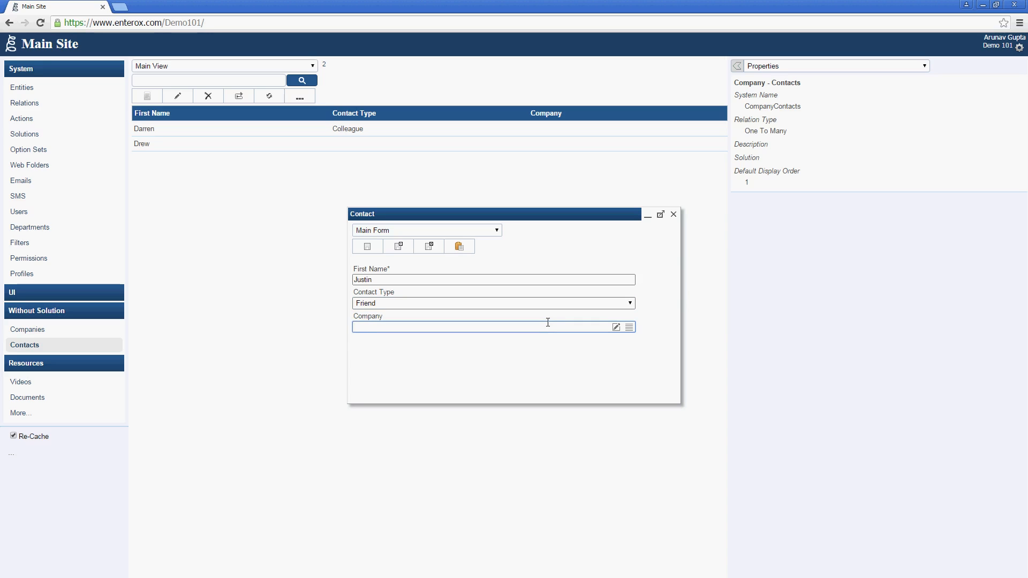
pyautogui.write('C')
pyautogui.press('BackSpace')
pyautogui.write('C')
pyautogui.press('BackSpace')
pyautogui.click(627, 326)
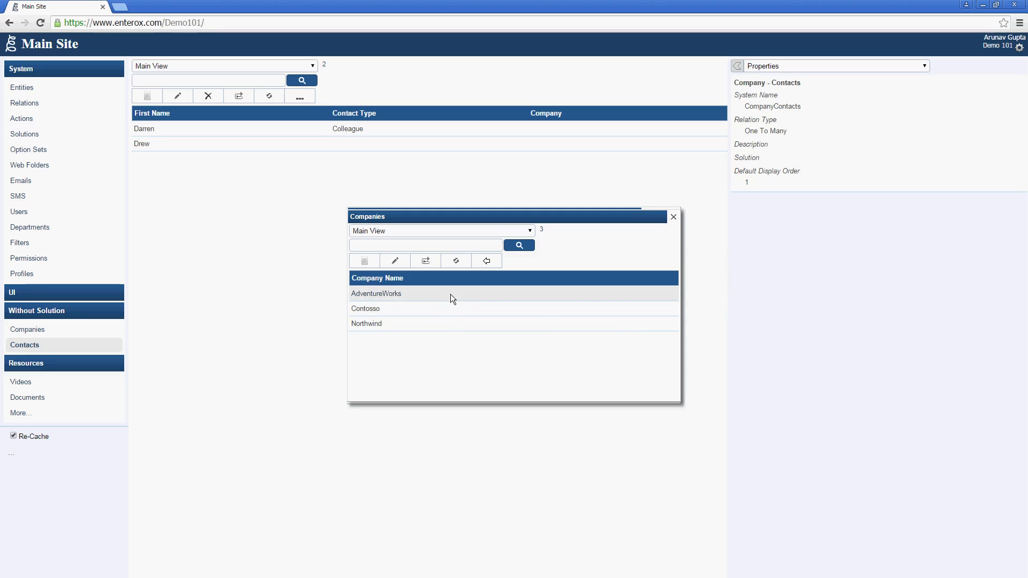
pyautogui.click(481, 263)
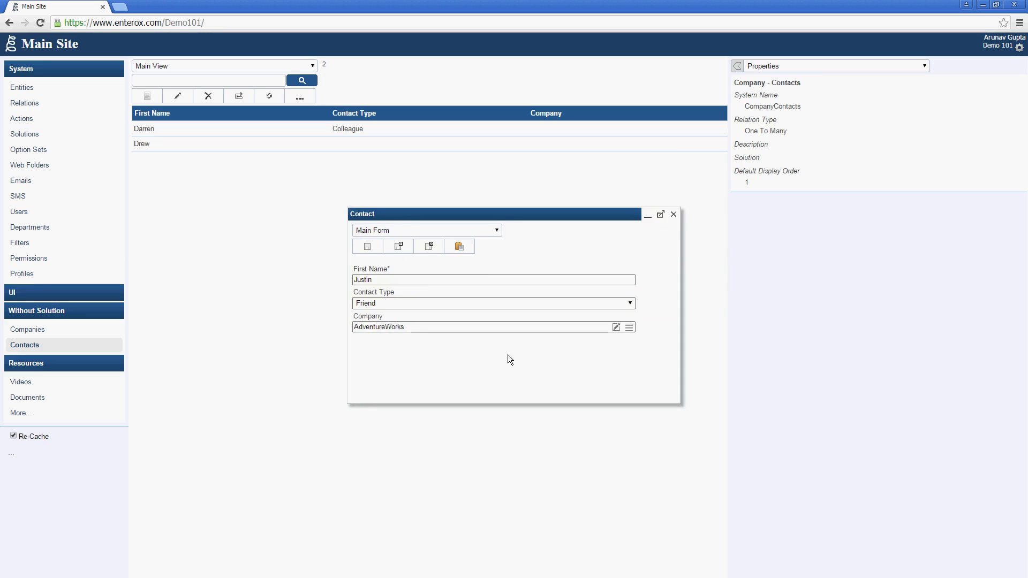
pyautogui.click(425, 247)
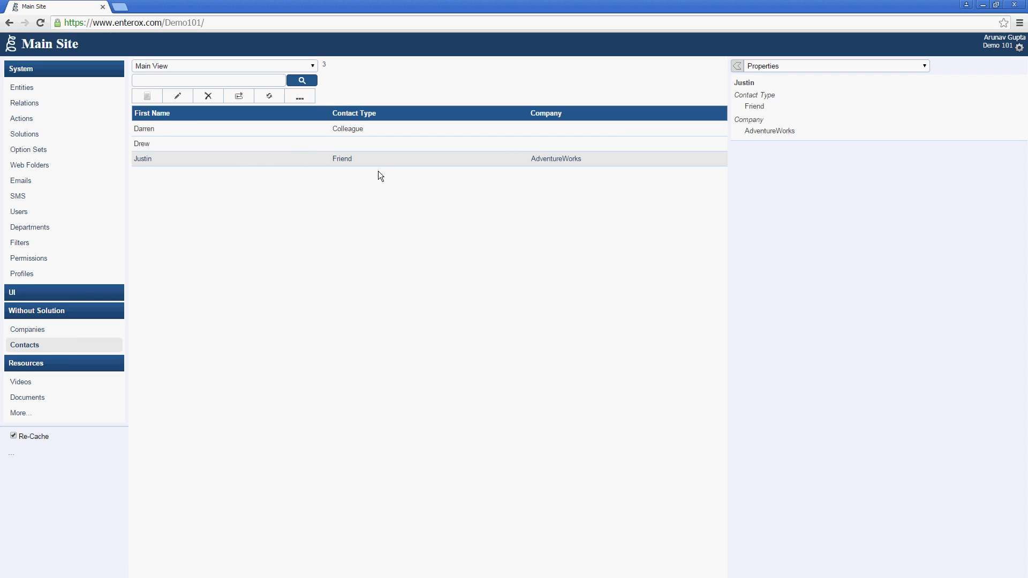
# Step: Assign company AdventureWorks to an existing contact through the lookup and save it
pyautogui.doubleClick(328, 147)
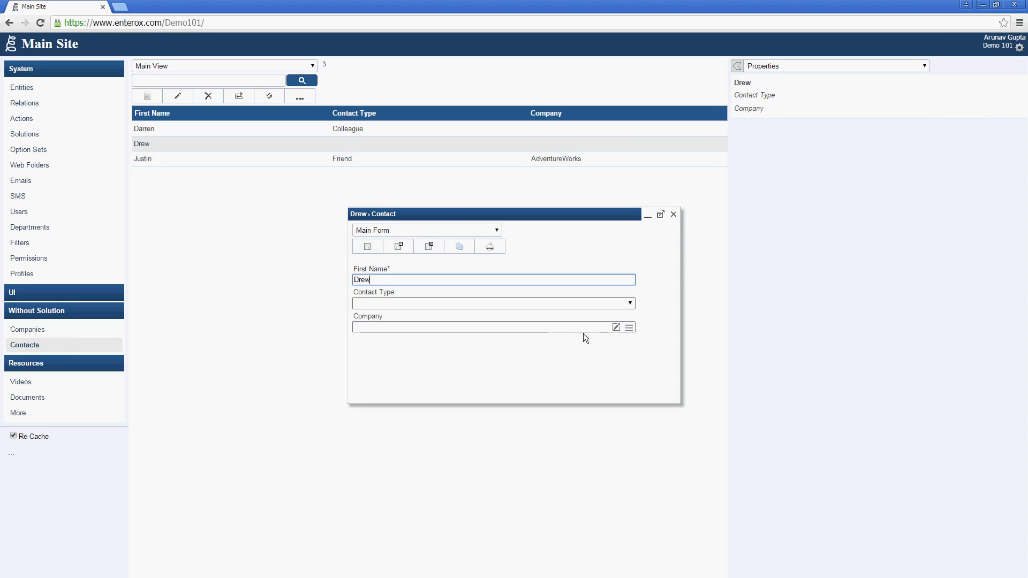
pyautogui.click(630, 327)
pyautogui.click(410, 295)
pyautogui.click(486, 261)
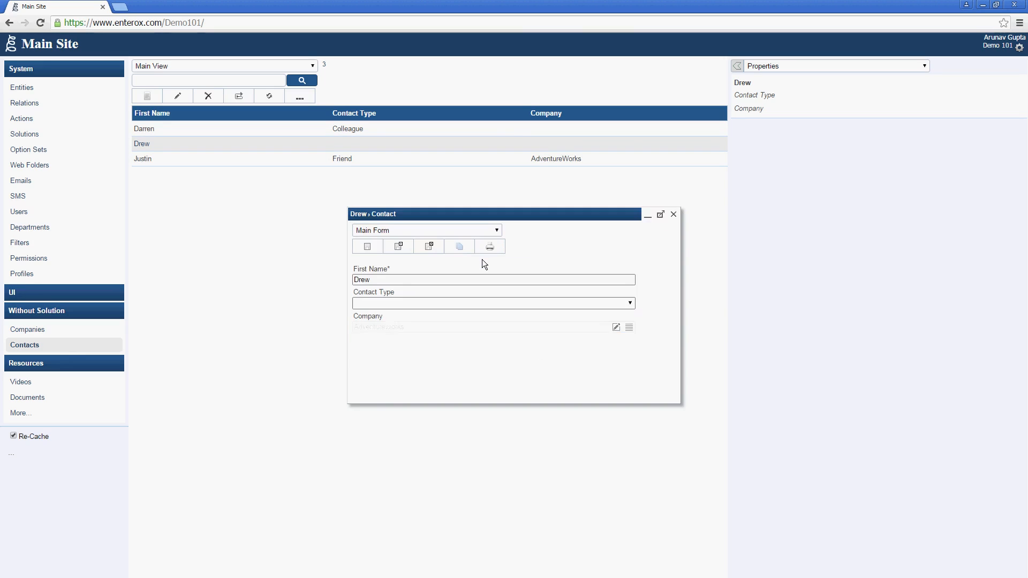
pyautogui.click(441, 252)
# Step: Assign Northwind to the Colleague contact, save, refresh the contacts, then show Companies
pyautogui.doubleClick(294, 131)
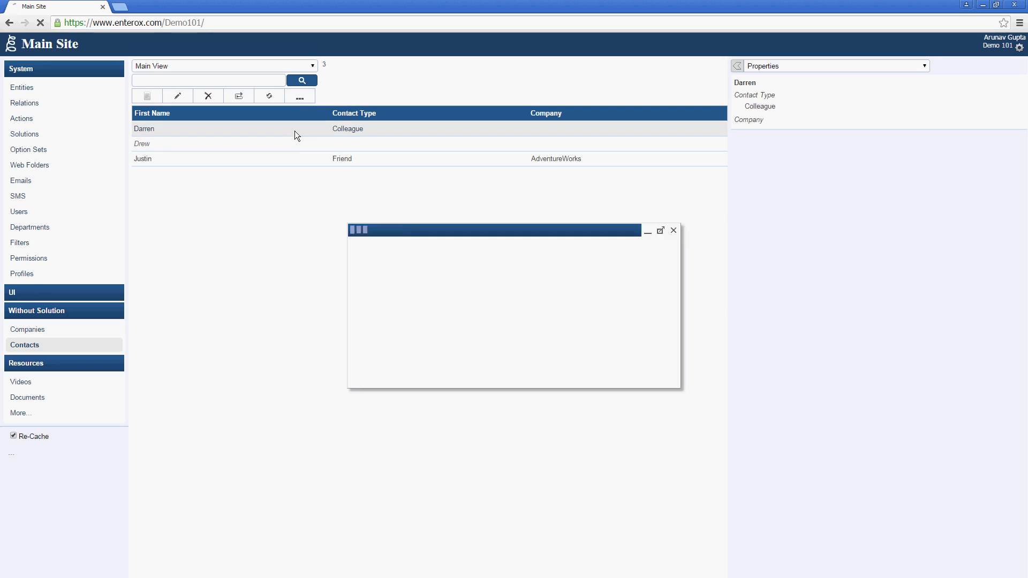
pyautogui.click(628, 327)
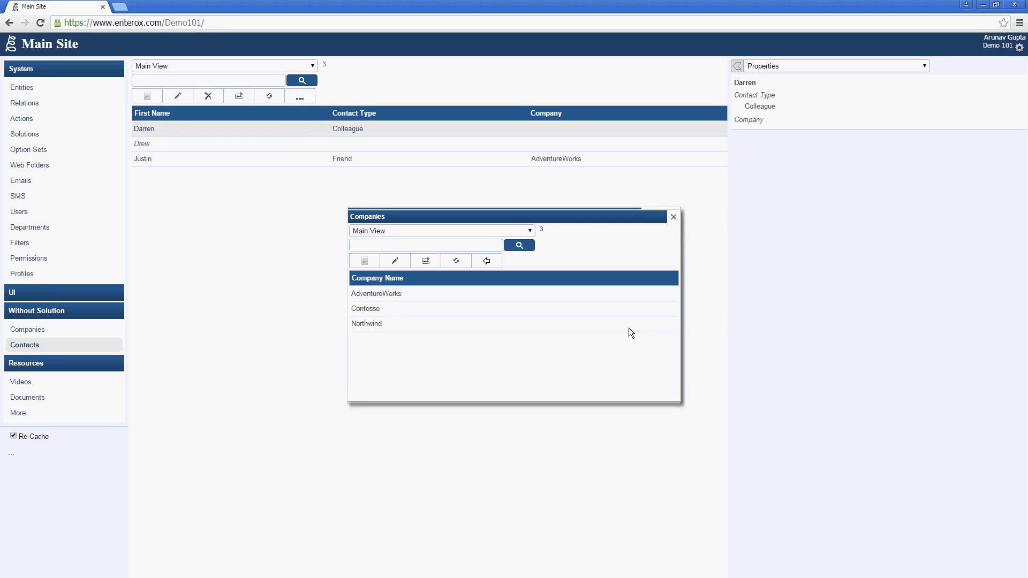
pyautogui.click(416, 321)
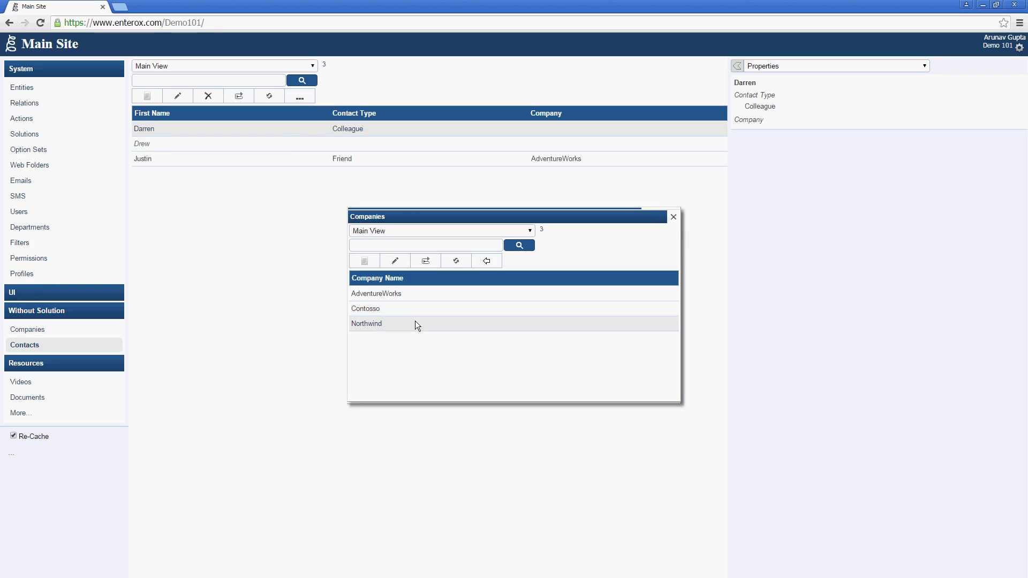
pyautogui.click(484, 261)
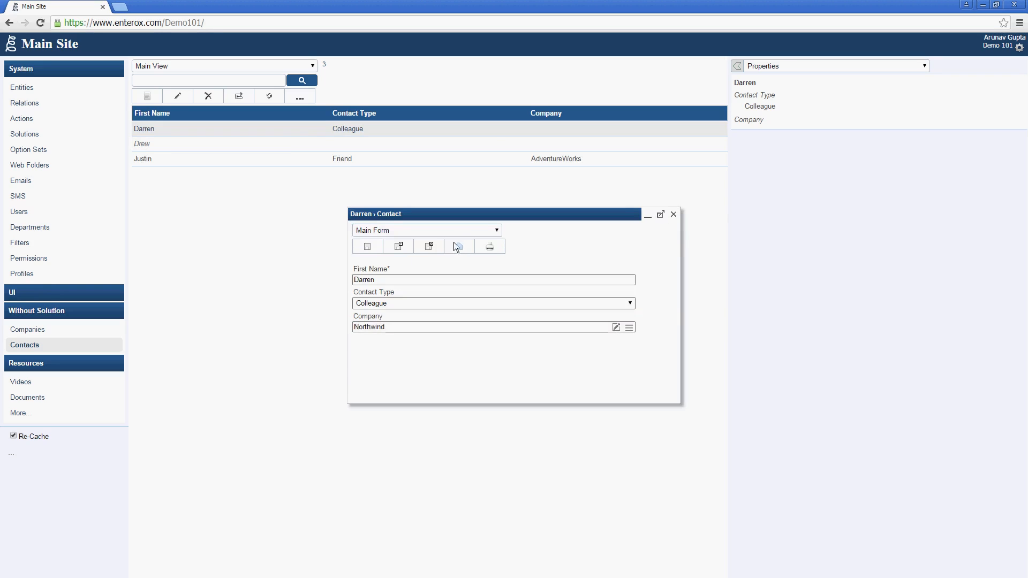
pyautogui.click(439, 242)
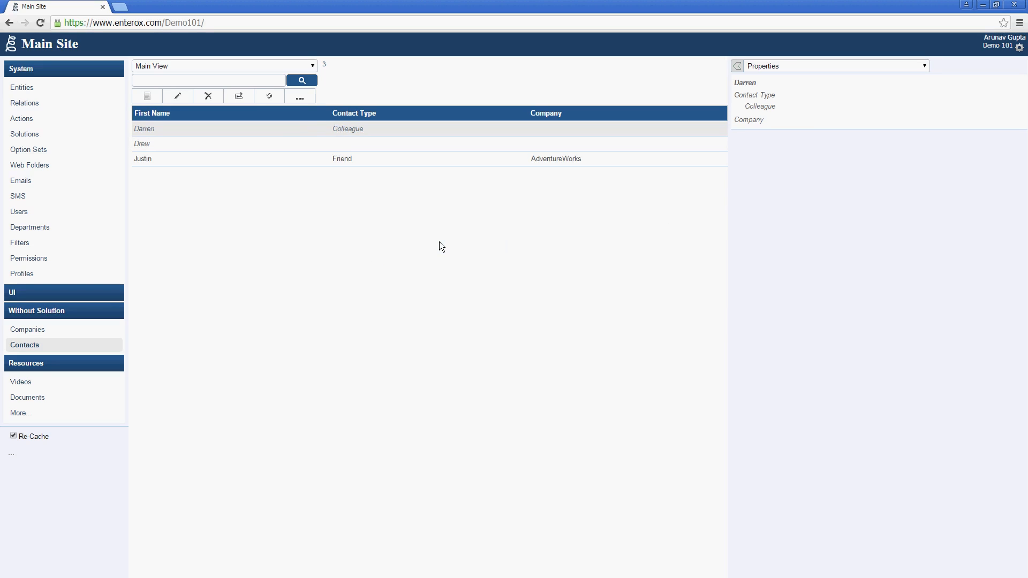
pyautogui.click(259, 100)
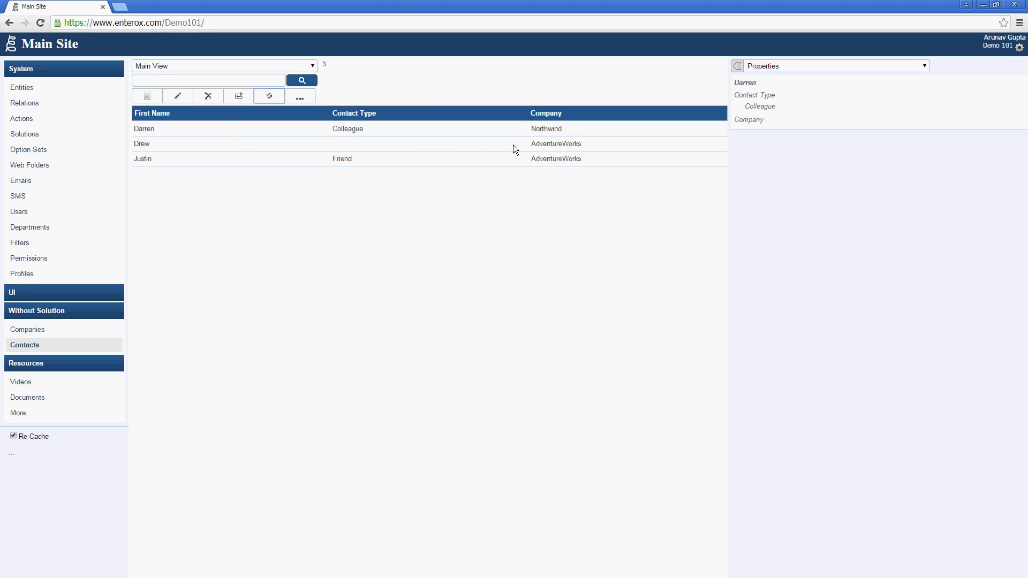
pyautogui.click(90, 328)
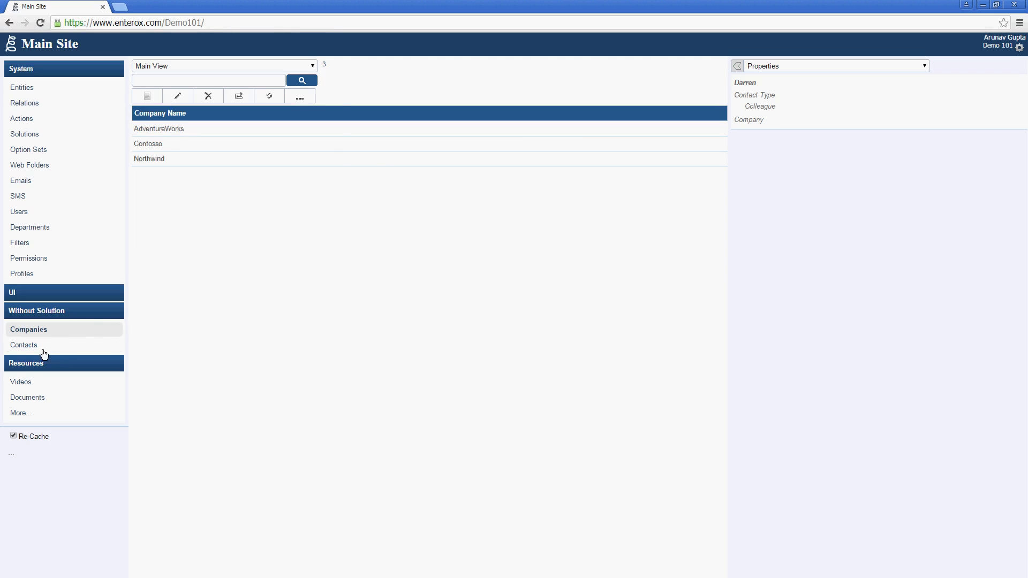
# Step: Show the Company - Contacts related contacts for AdventureWorks, Contosso and Northwind
pyautogui.click(258, 133)
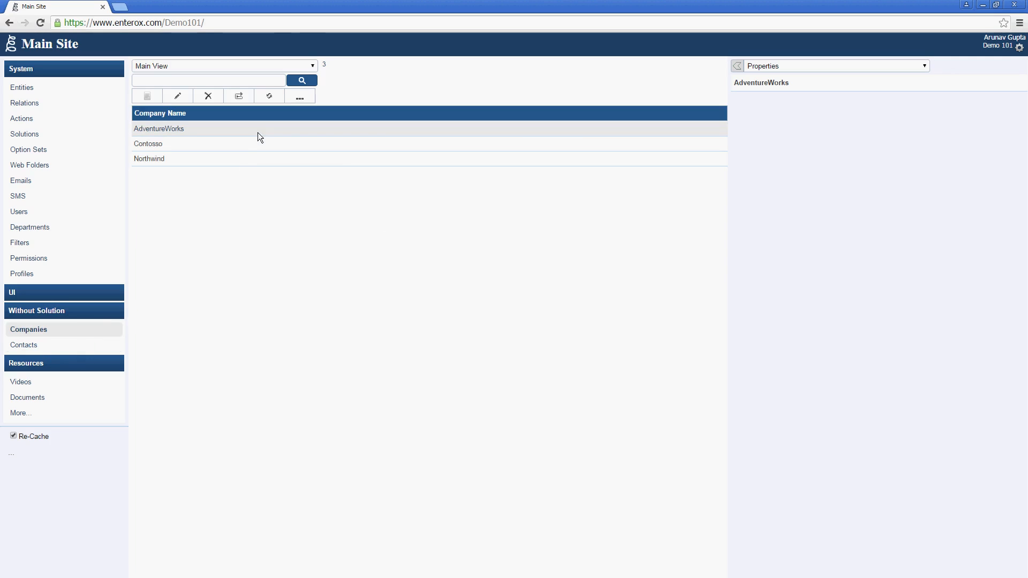
pyautogui.click(821, 67)
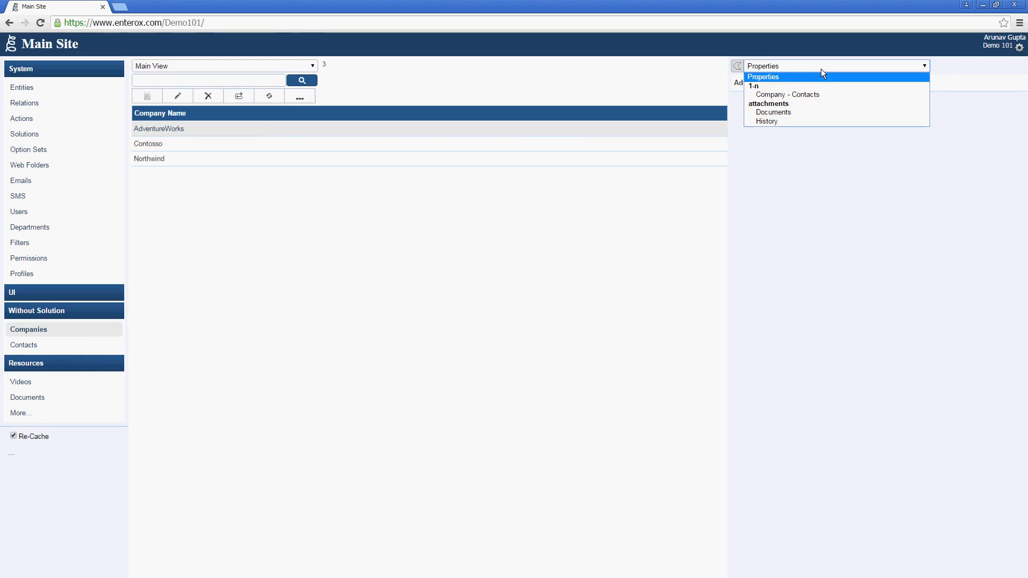
pyautogui.click(833, 94)
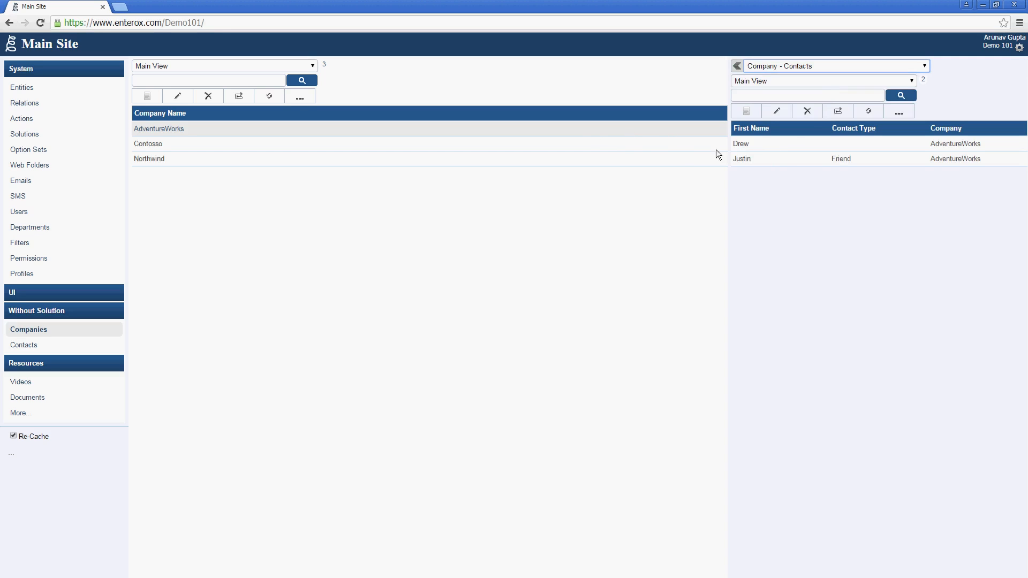
pyautogui.click(580, 148)
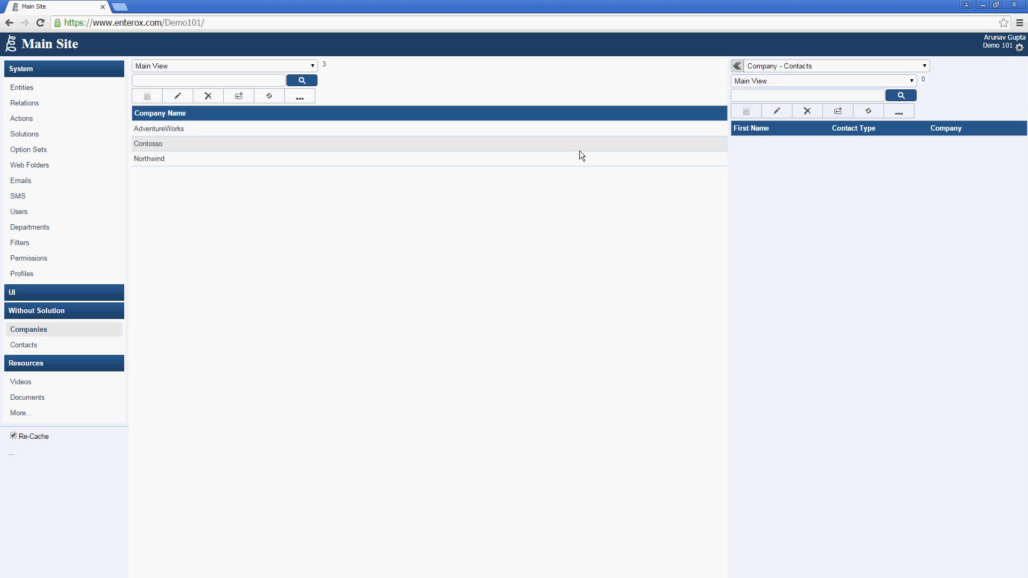
pyautogui.click(578, 157)
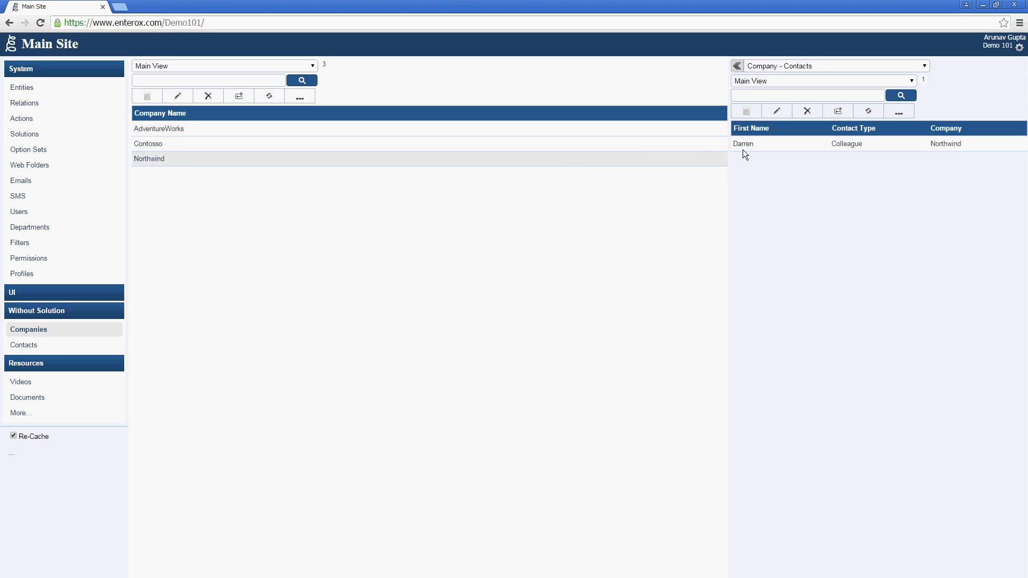
# Step: Add a new contact Jon with Contact Type Colleague under Contosso
pyautogui.click(653, 148)
pyautogui.click(744, 117)
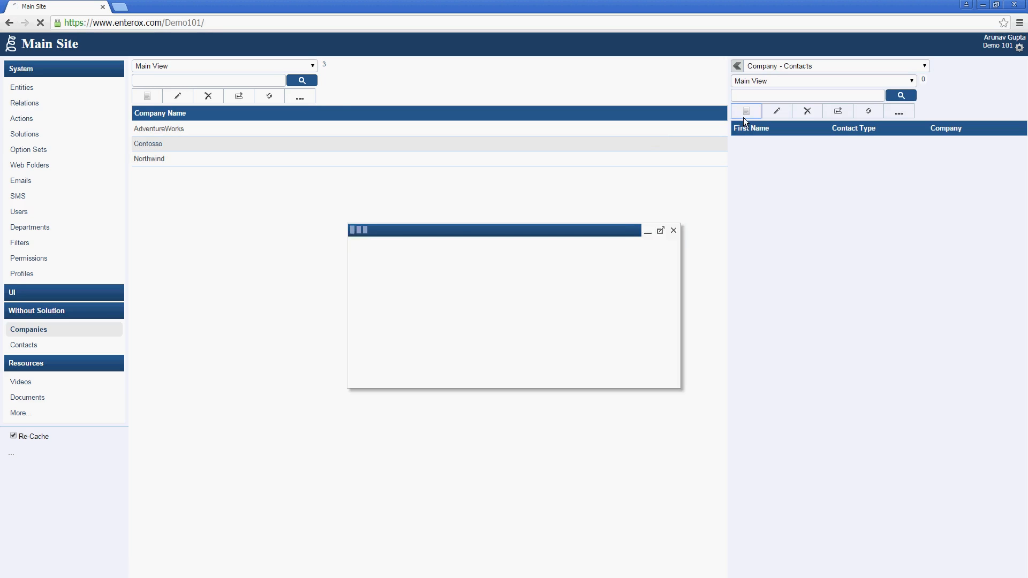
pyautogui.write('Jon')
pyautogui.press('Tab')
pyautogui.press('Down')
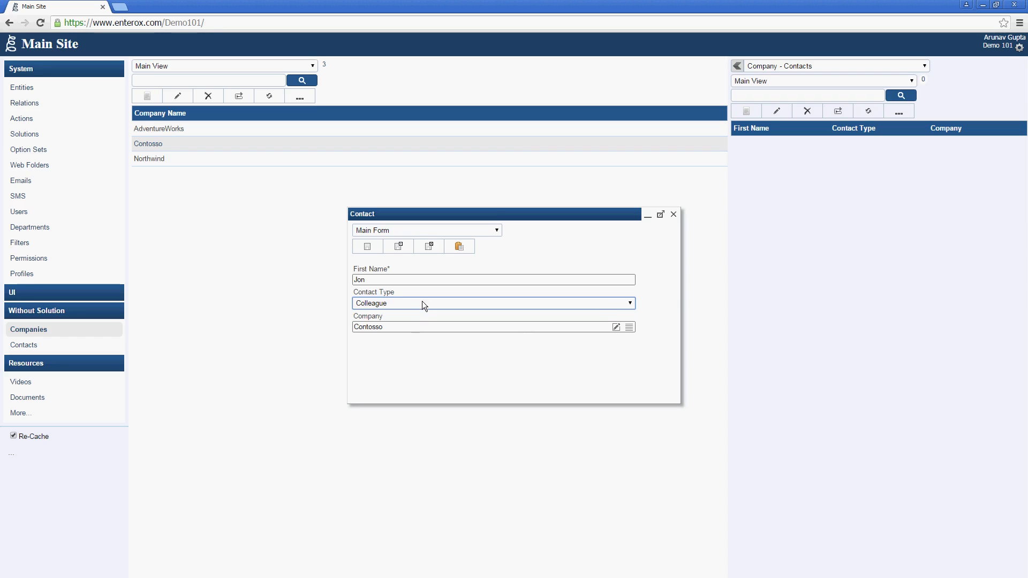
pyautogui.click(427, 245)
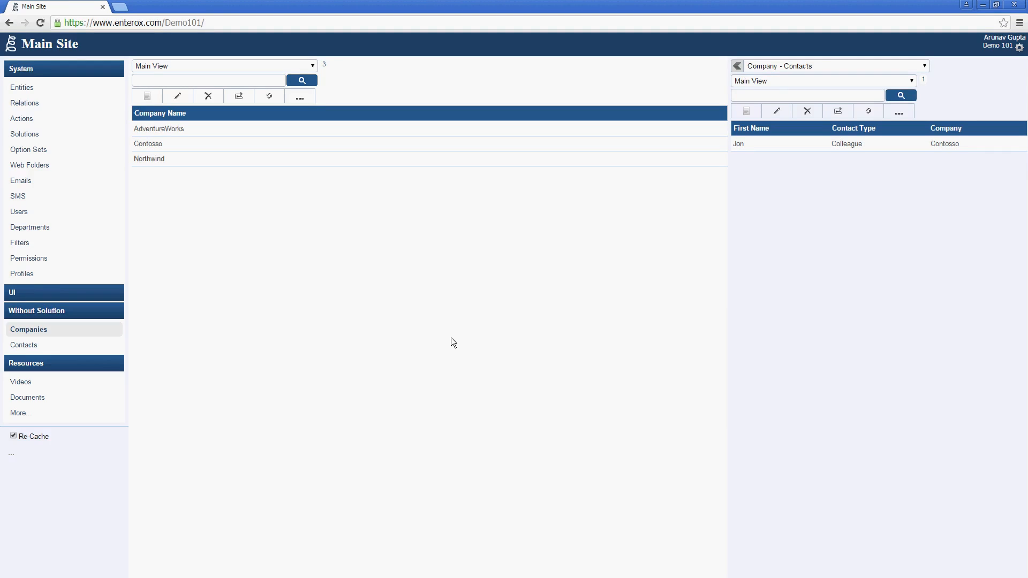
# Step: Open the Actions list showing the 52 system actions, such as Create Column
pyautogui.click(102, 125)
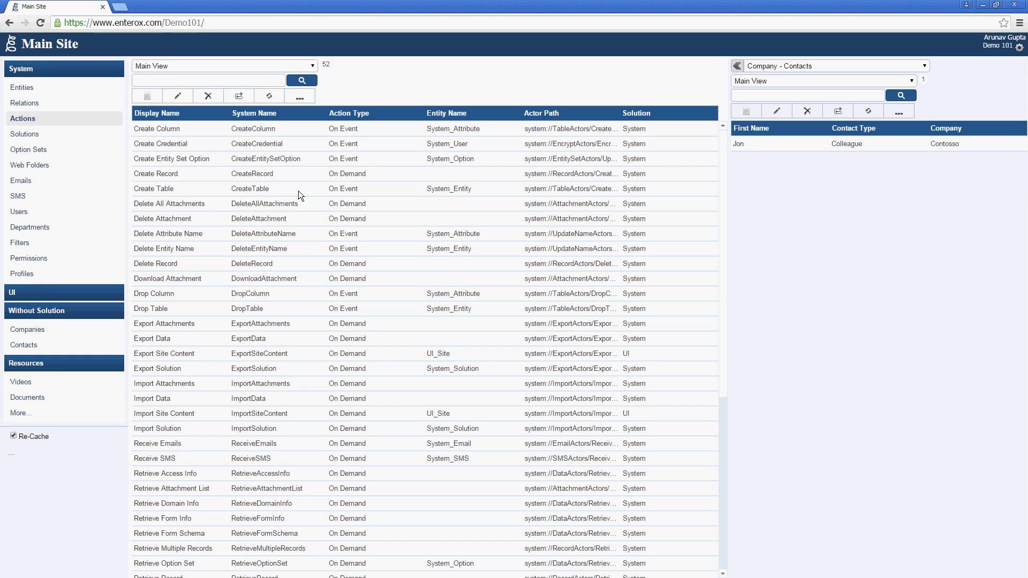
# Step: Create a solution with system name and display name Demo, then go to Entities
pyautogui.click(72, 136)
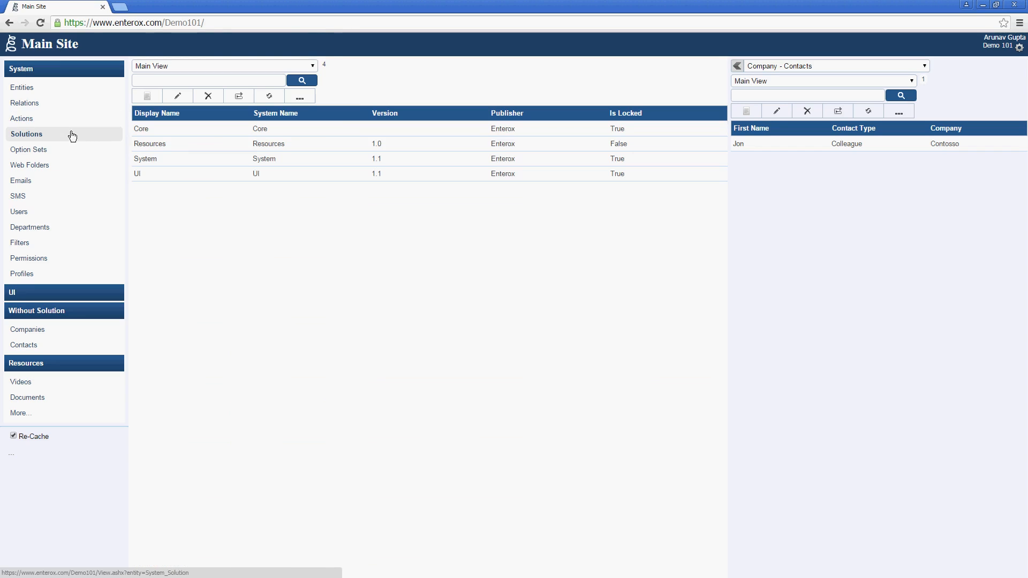
pyautogui.click(138, 98)
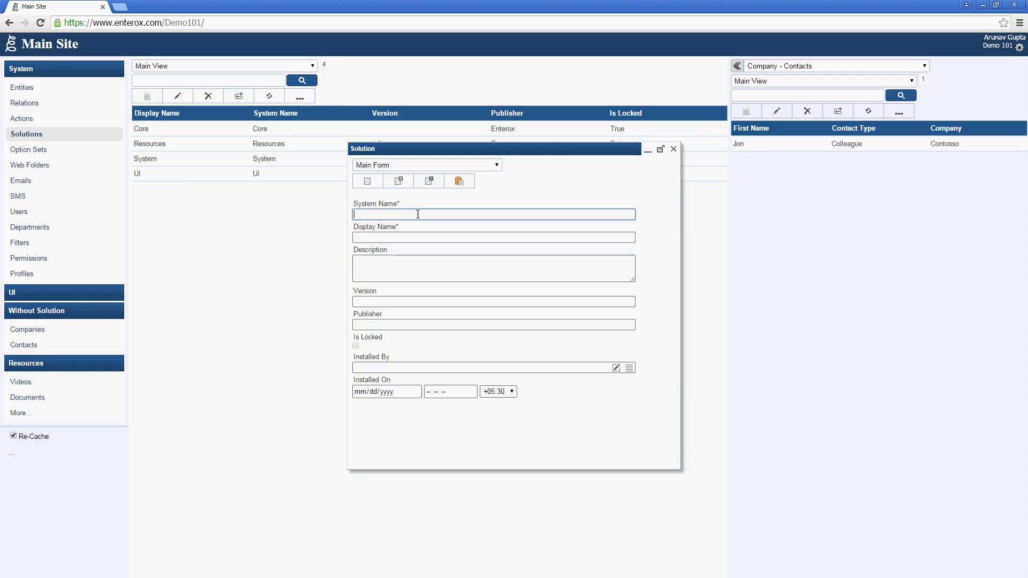
pyautogui.write('Demo')
pyautogui.press('Tab')
pyautogui.write('Demo')
pyautogui.click(427, 183)
pyautogui.click(7, 88)
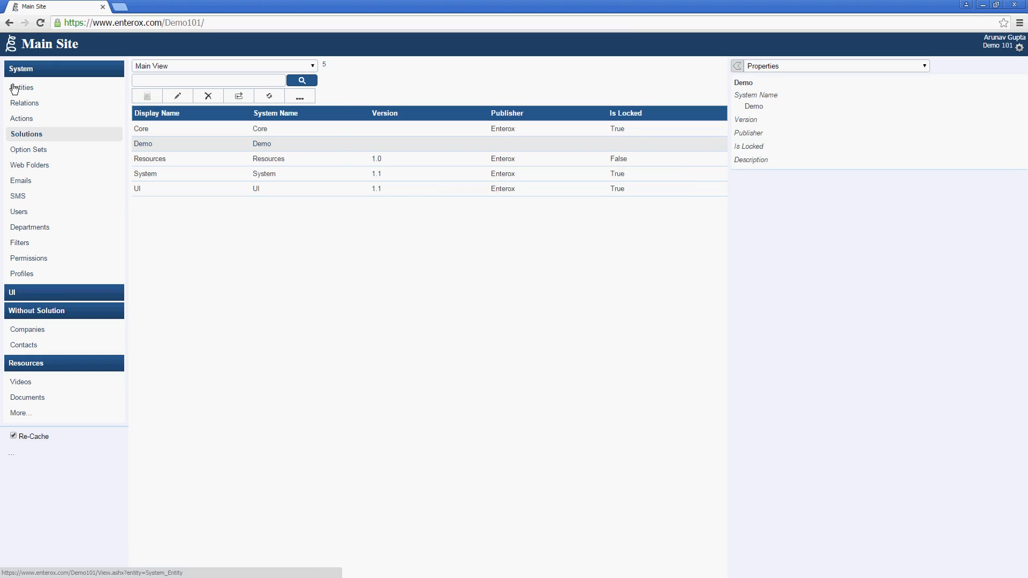
# Step: Assign the Company and Contact entities to the Demo solution
pyautogui.click(184, 157)
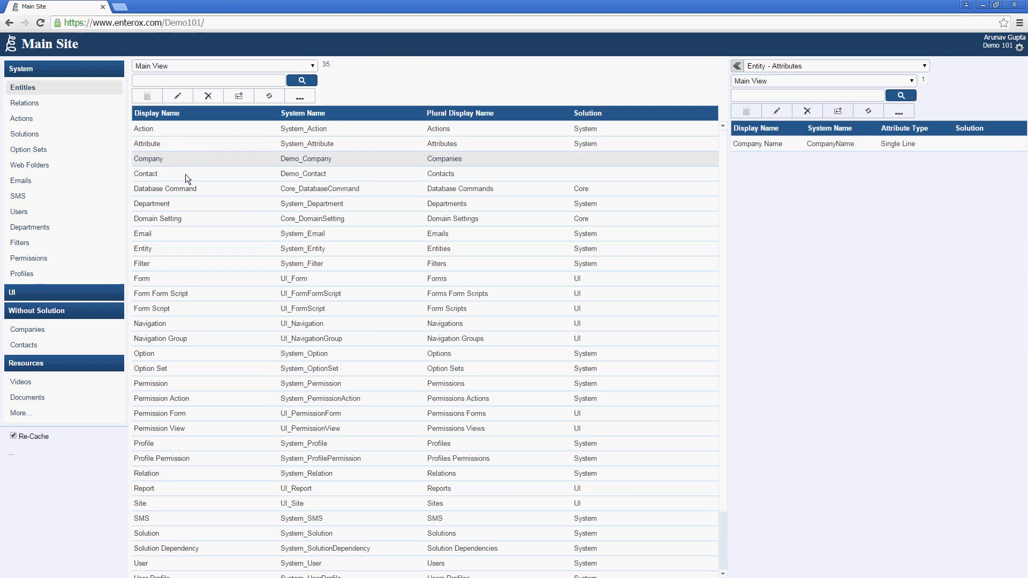
pyautogui.click(171, 98)
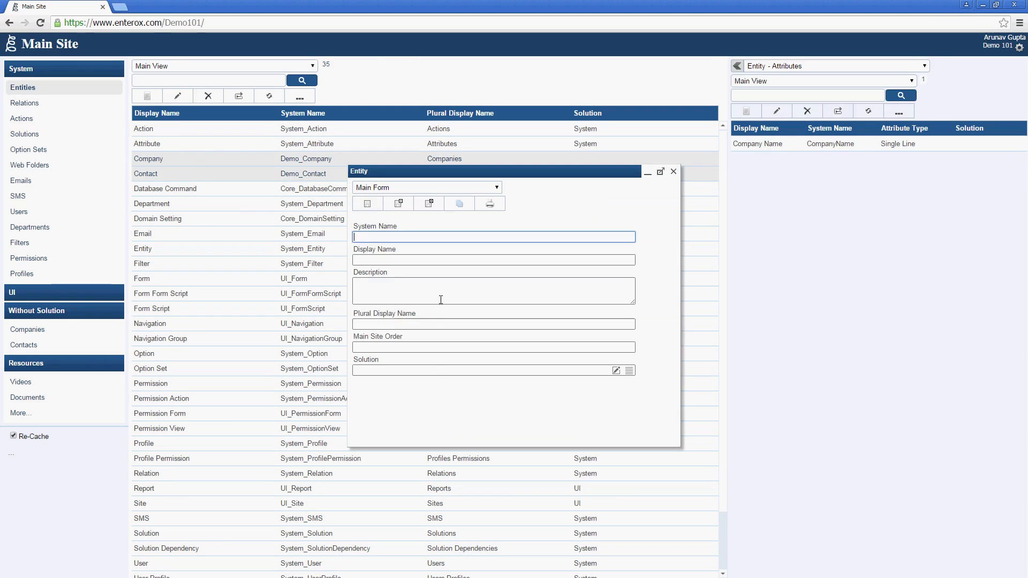
pyautogui.click(433, 370)
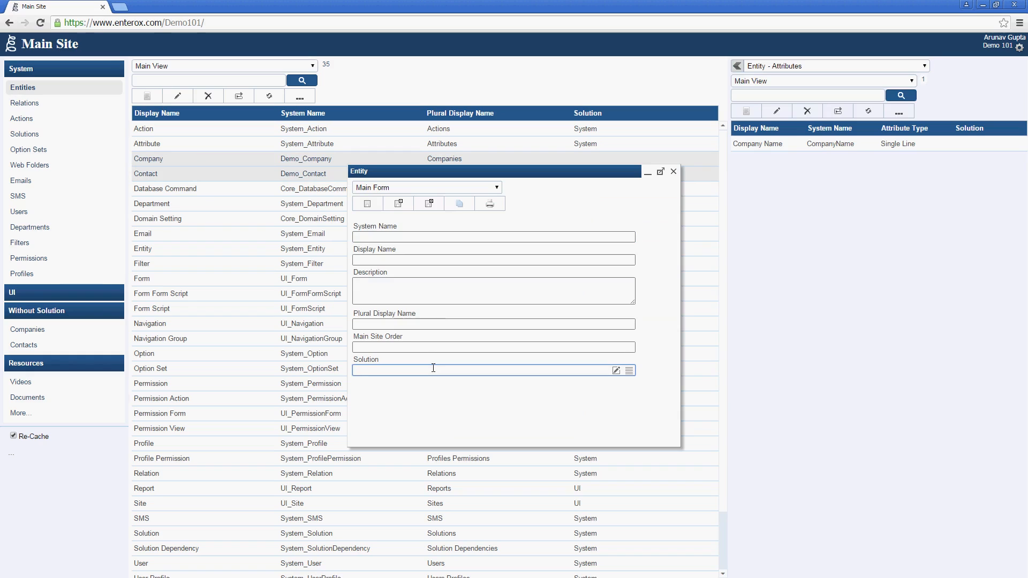
pyautogui.write('Demo')
pyautogui.press('Tab')
pyautogui.click(429, 204)
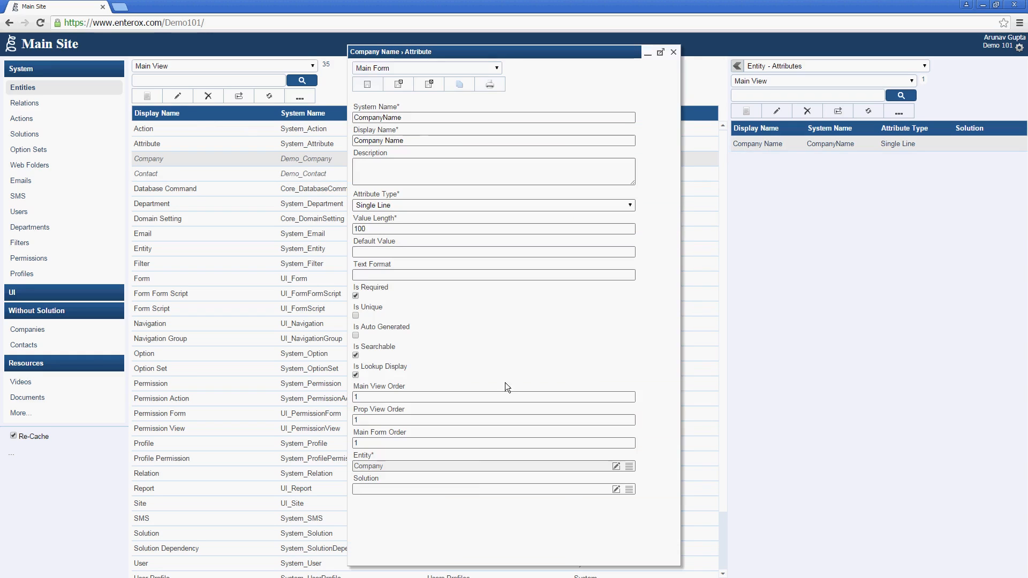
# Step: Set the Company Name attribute's solution to Demo
pyautogui.click(478, 487)
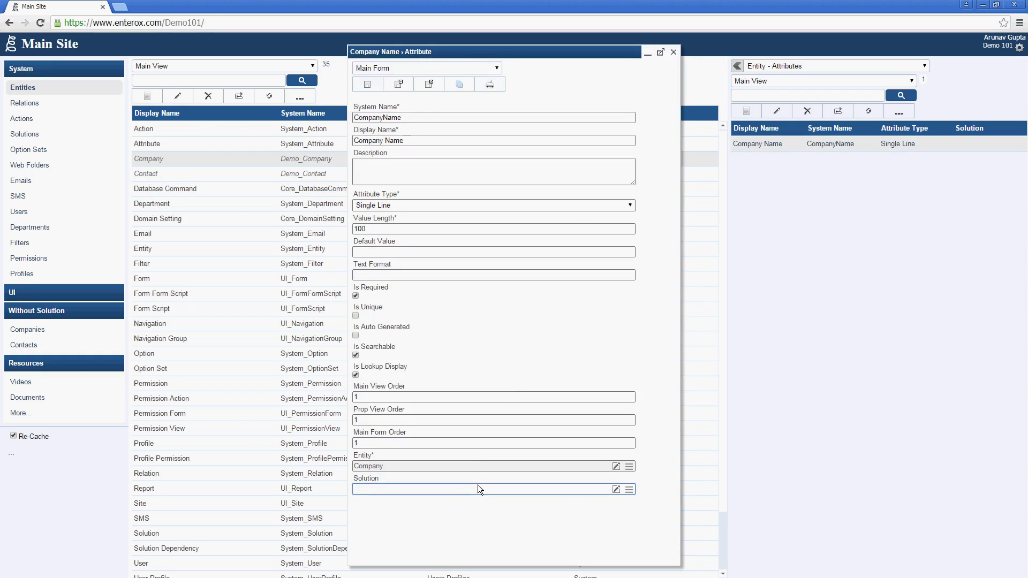
pyautogui.write('Demo')
pyautogui.press('Tab')
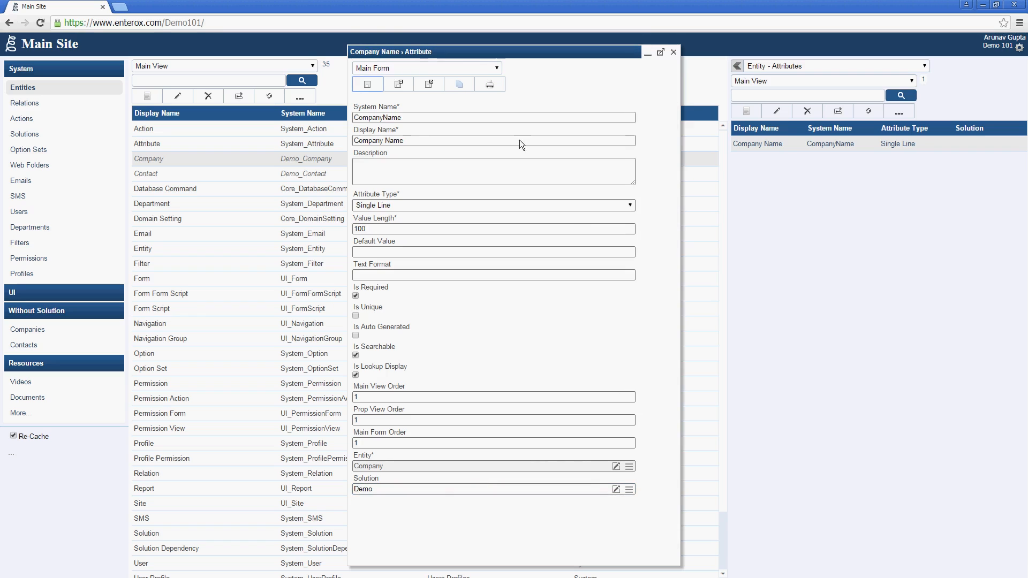
pyautogui.click(413, 85)
# Step: Bulk-edit all of Contact's attributes to belong to the Demo solution
pyautogui.click(420, 173)
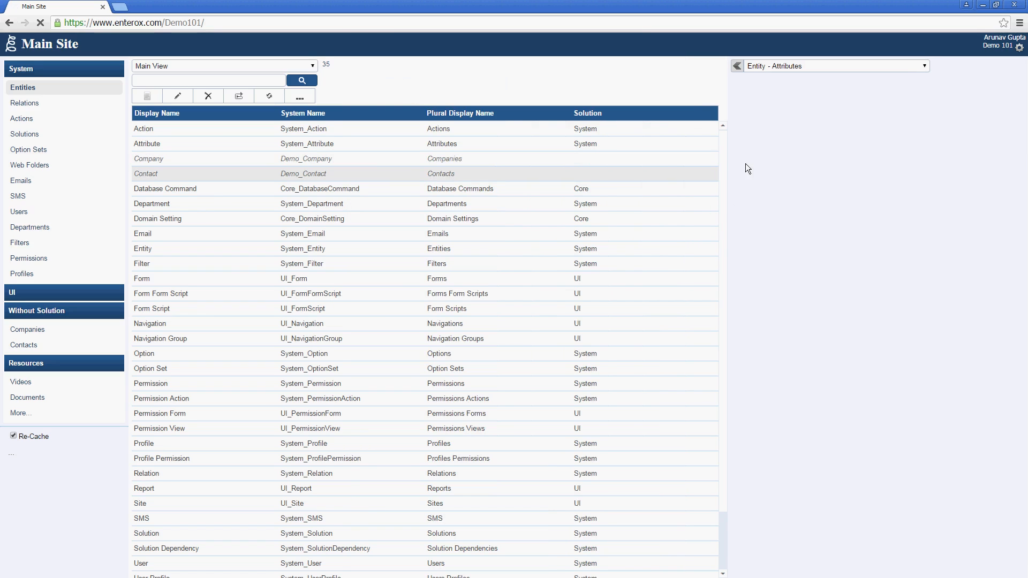
pyautogui.moveTo(782, 143); pyautogui.dragTo(766, 179)
pyautogui.click(766, 140)
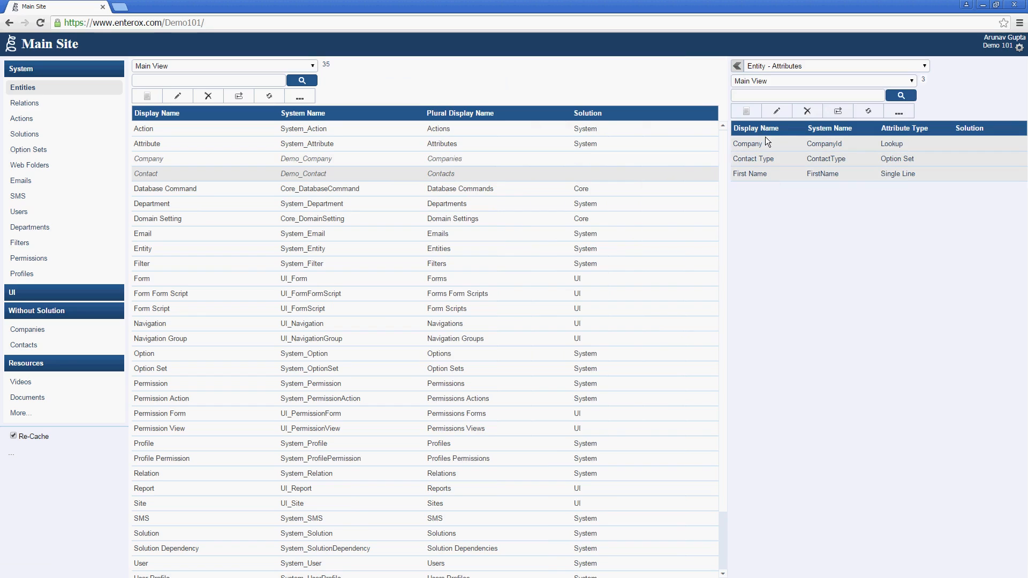
pyautogui.click(772, 115)
pyautogui.click(393, 426)
pyautogui.write('Demo')
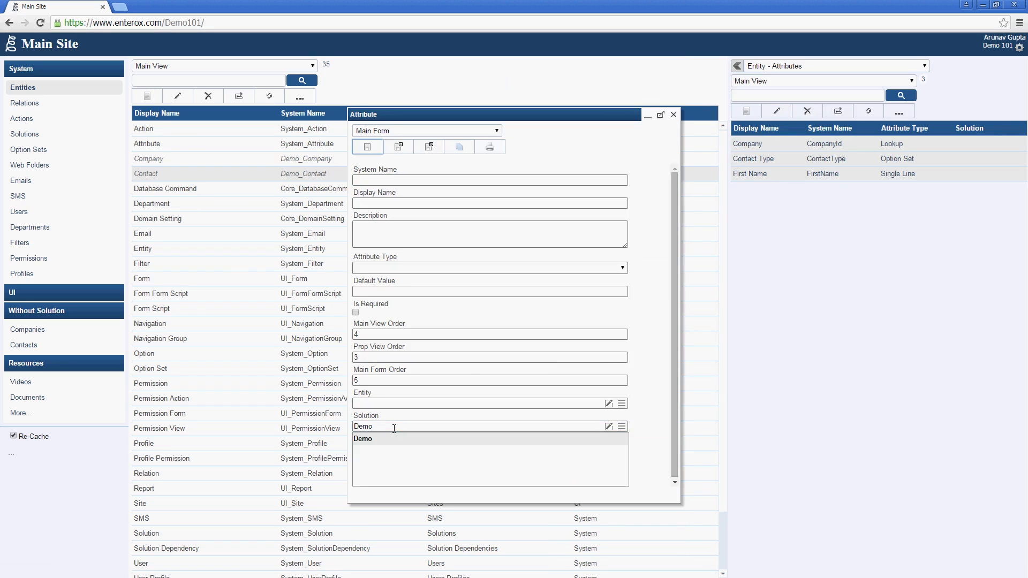
pyautogui.click(394, 438)
pyautogui.click(427, 149)
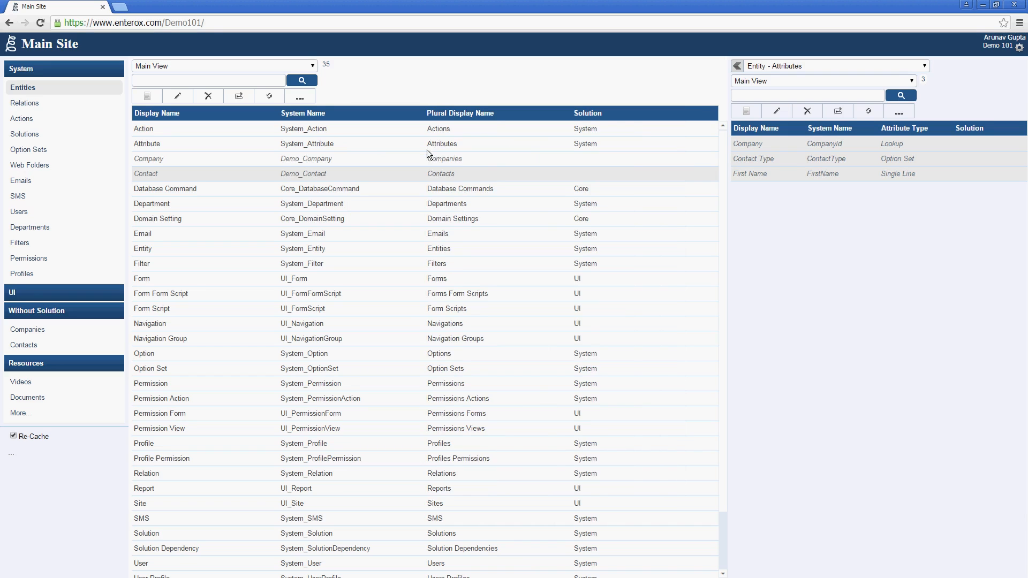
pyautogui.click(57, 104)
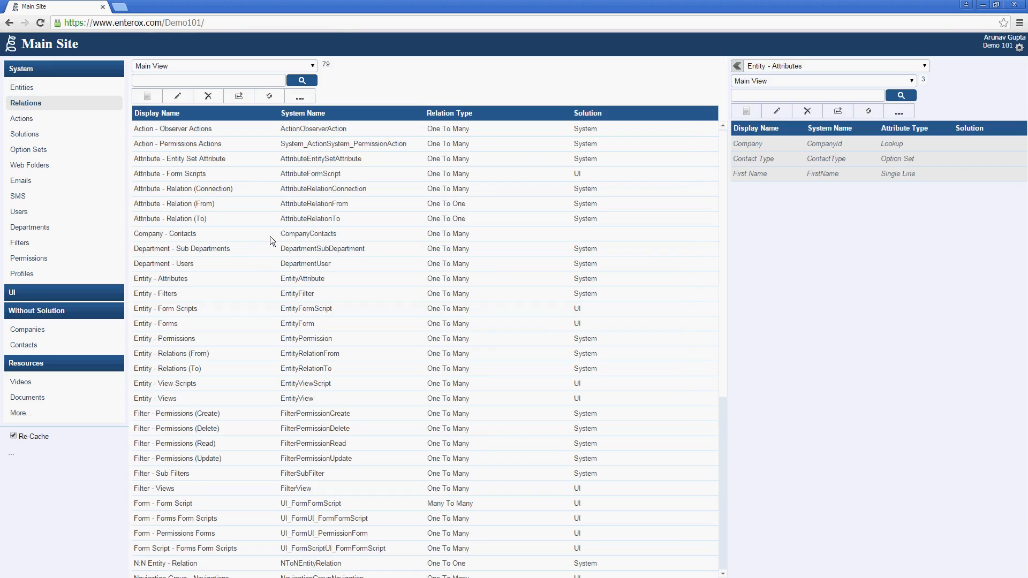
# Step: Set the Company - Contacts relation's solution to Demo
pyautogui.doubleClick(271, 237)
pyautogui.click(420, 418)
pyautogui.write('Demo')
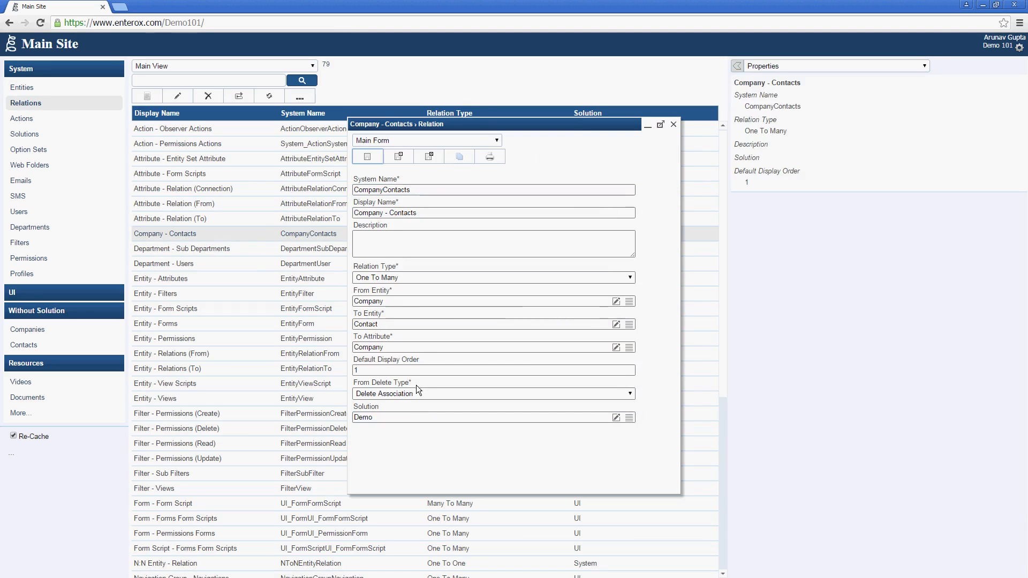
pyautogui.click(423, 158)
# Step: Set the Contact Type option set's solution to Demo
pyautogui.click(29, 150)
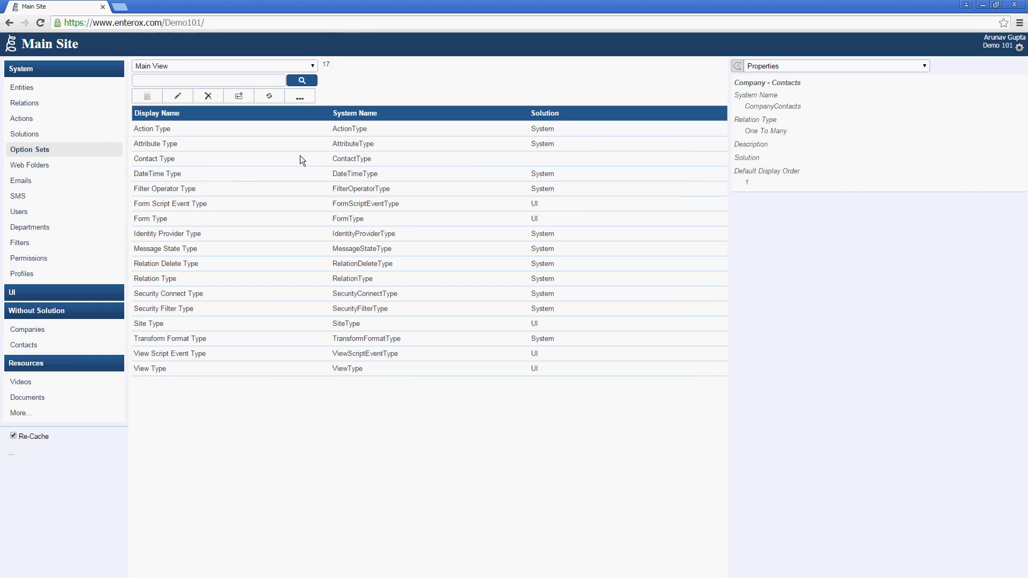
pyautogui.click(300, 159)
pyautogui.doubleClick(299, 159)
pyautogui.click(408, 347)
pyautogui.write('Demo')
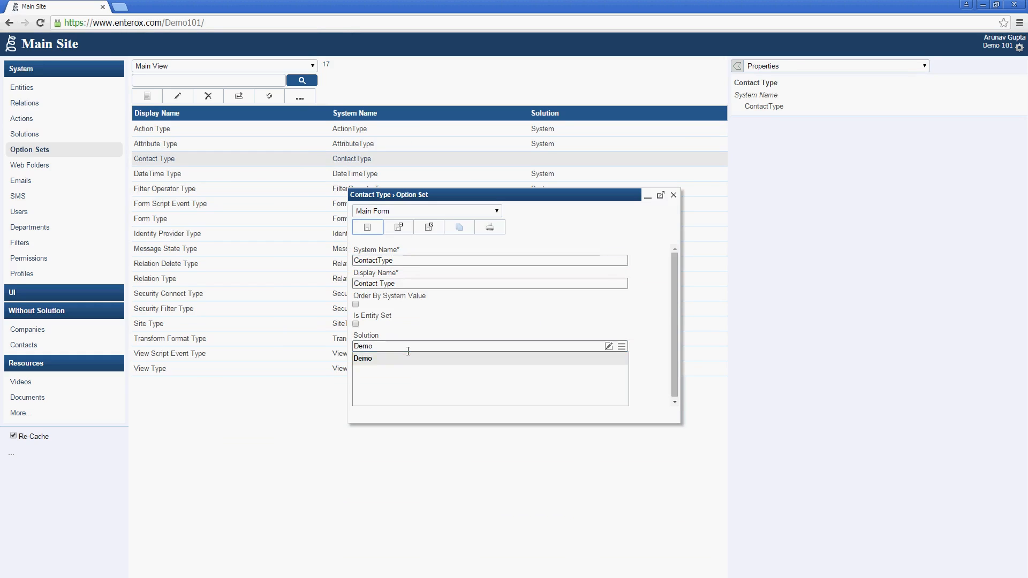
pyautogui.click(432, 224)
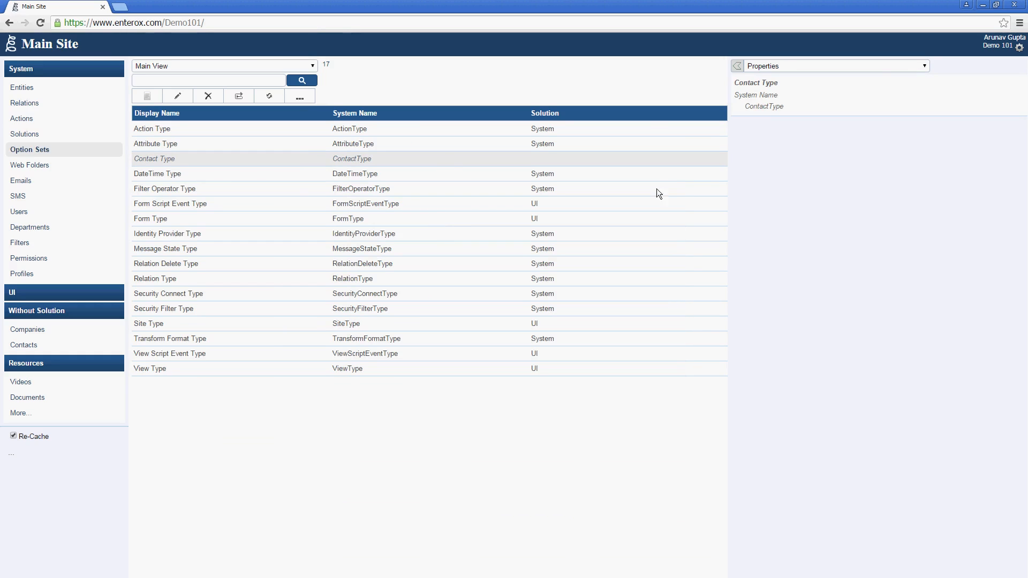
# Step: Bulk-edit the Colleague, Family and Friend options to belong to the Demo solution
pyautogui.click(879, 67)
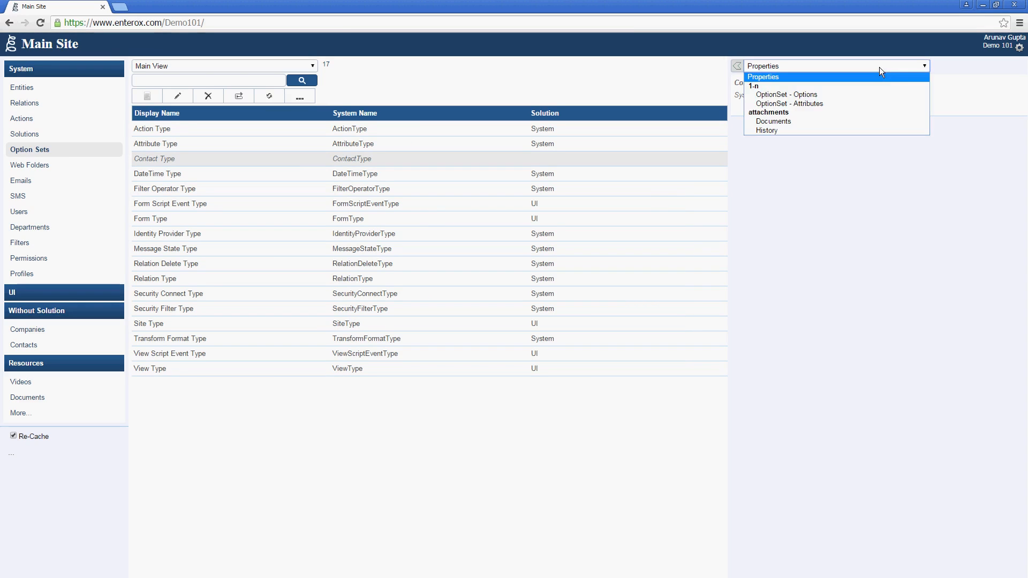
pyautogui.click(875, 94)
pyautogui.click(840, 149)
pyautogui.keyDown('shift'); pyautogui.click(844, 174); pyautogui.keyUp('shift')
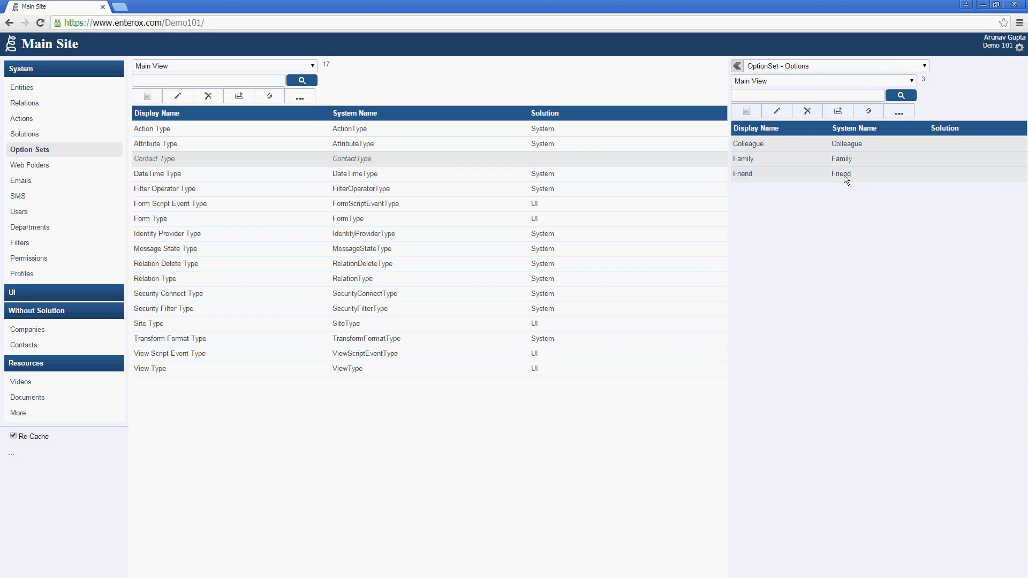
pyautogui.click(782, 115)
pyautogui.click(568, 338)
pyautogui.write('Demo')
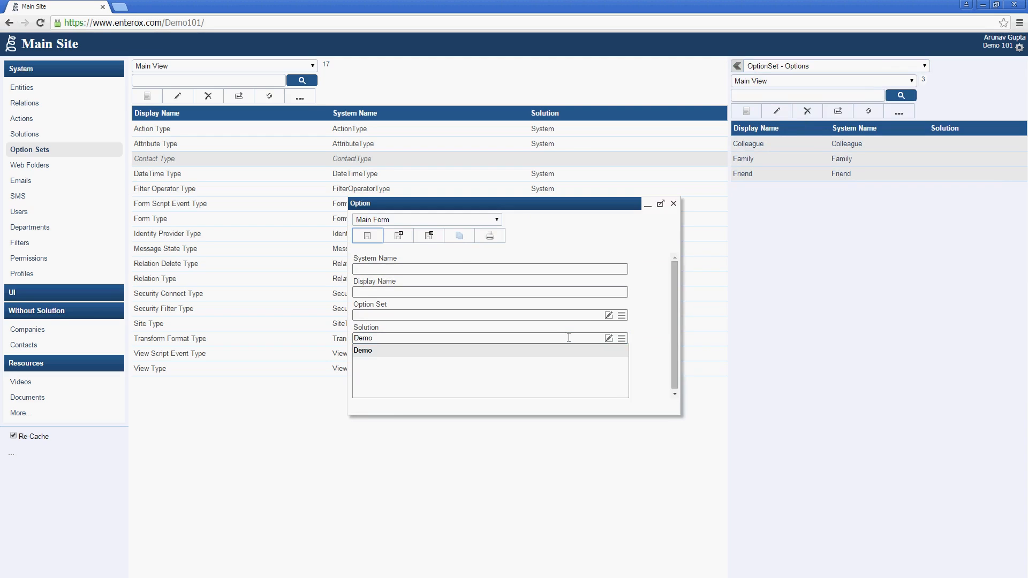
pyautogui.click(436, 236)
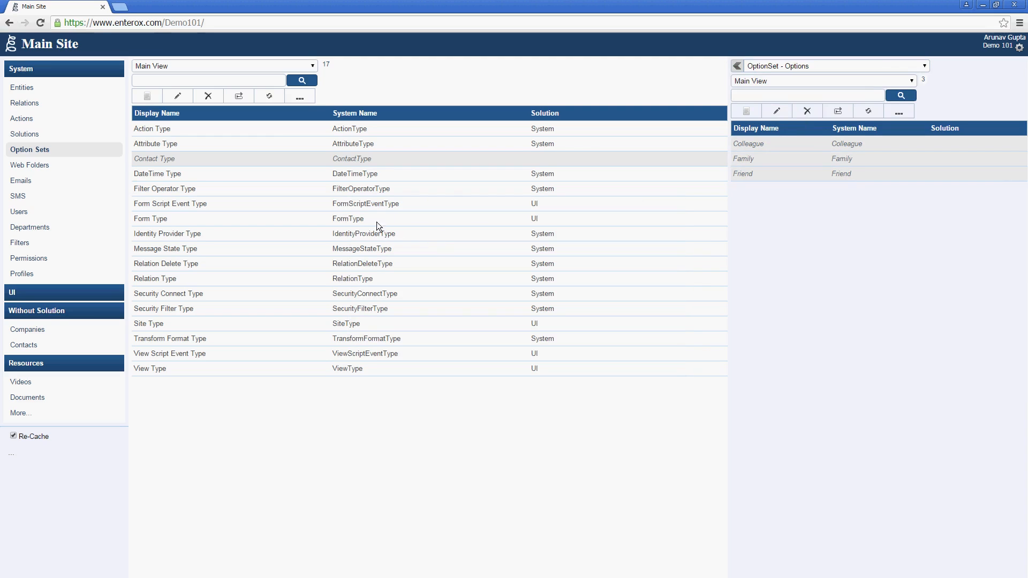
pyautogui.click(68, 134)
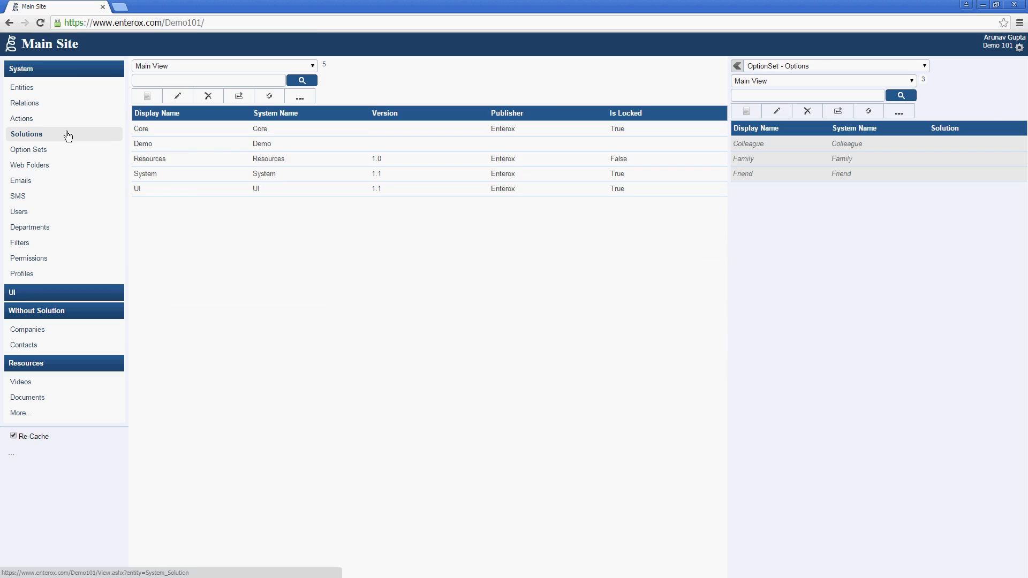
# Step: Review Demo's two entities, four attributes and its Company - Contacts relation
pyautogui.click(199, 146)
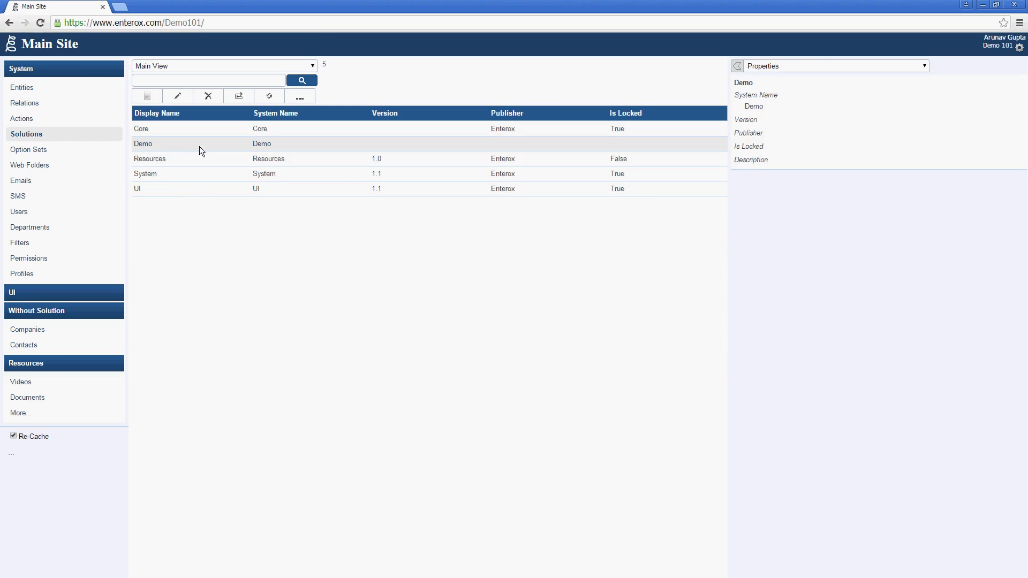
pyautogui.click(787, 64)
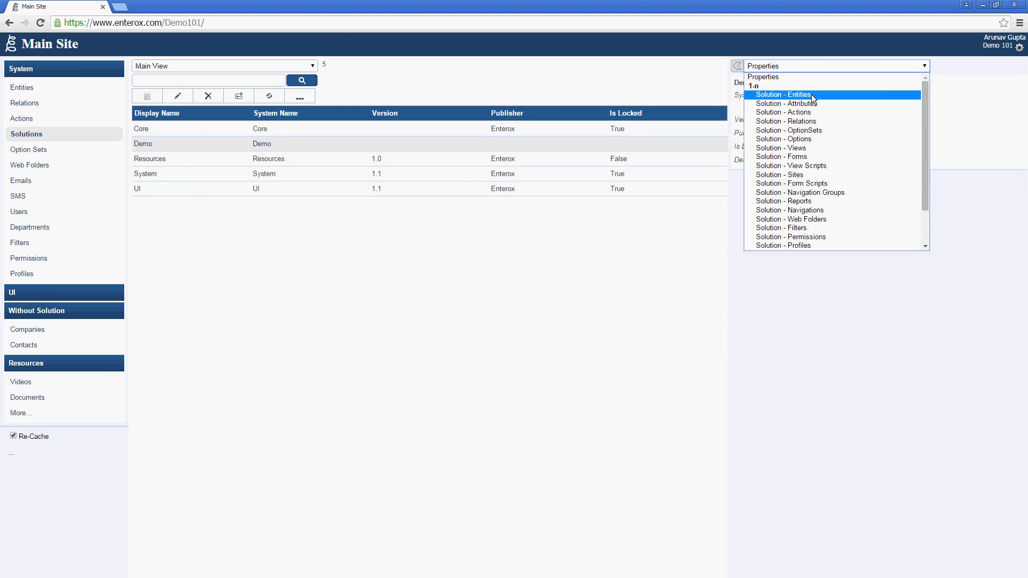
pyautogui.click(811, 94)
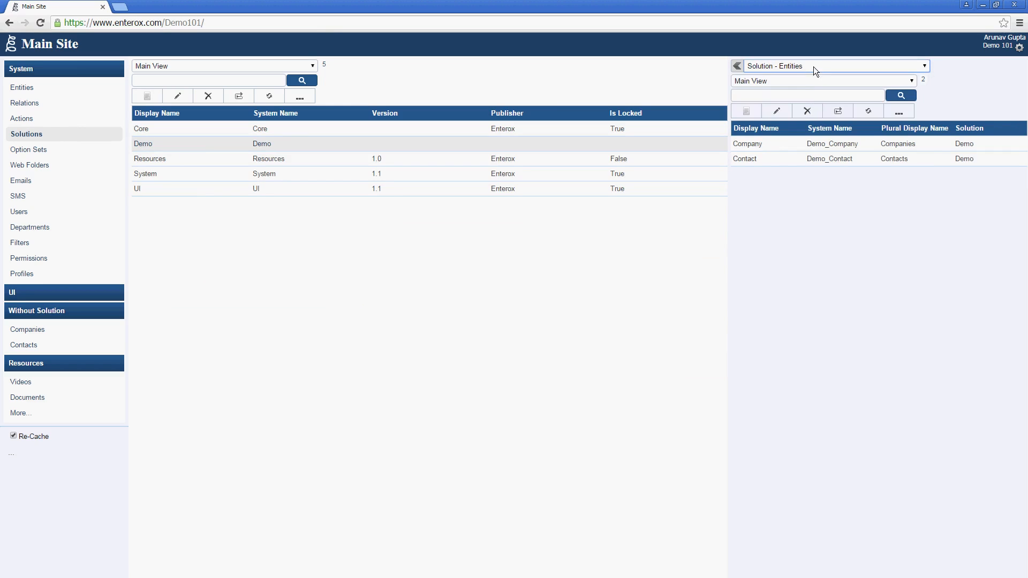
pyautogui.click(813, 67)
pyautogui.click(813, 102)
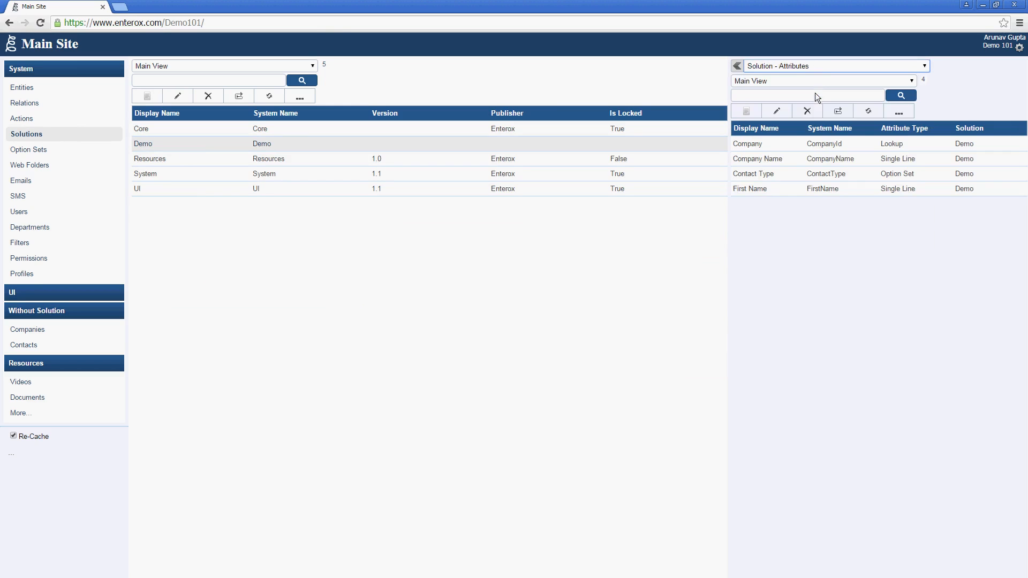
pyautogui.click(821, 67)
pyautogui.click(821, 119)
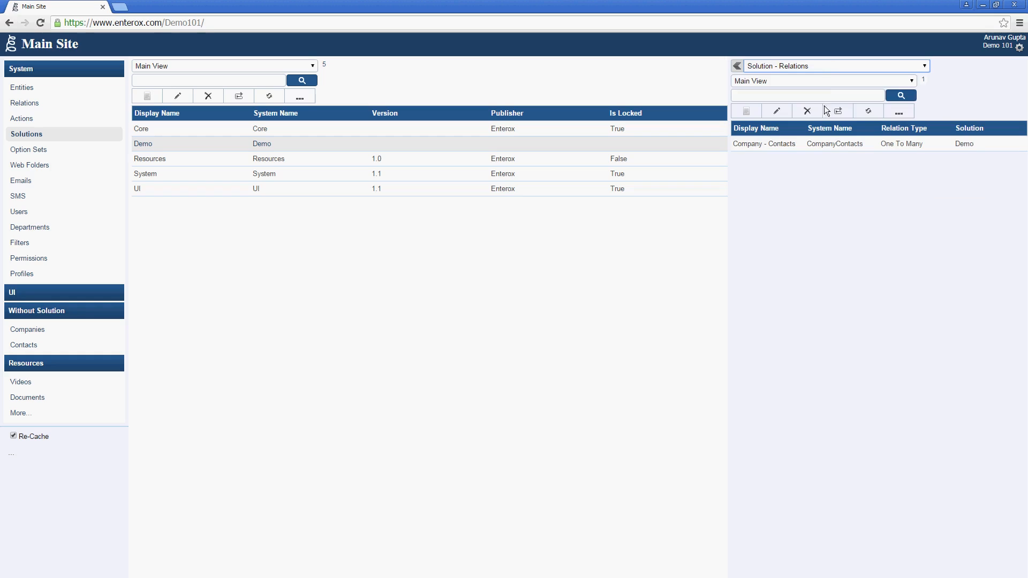
pyautogui.click(828, 69)
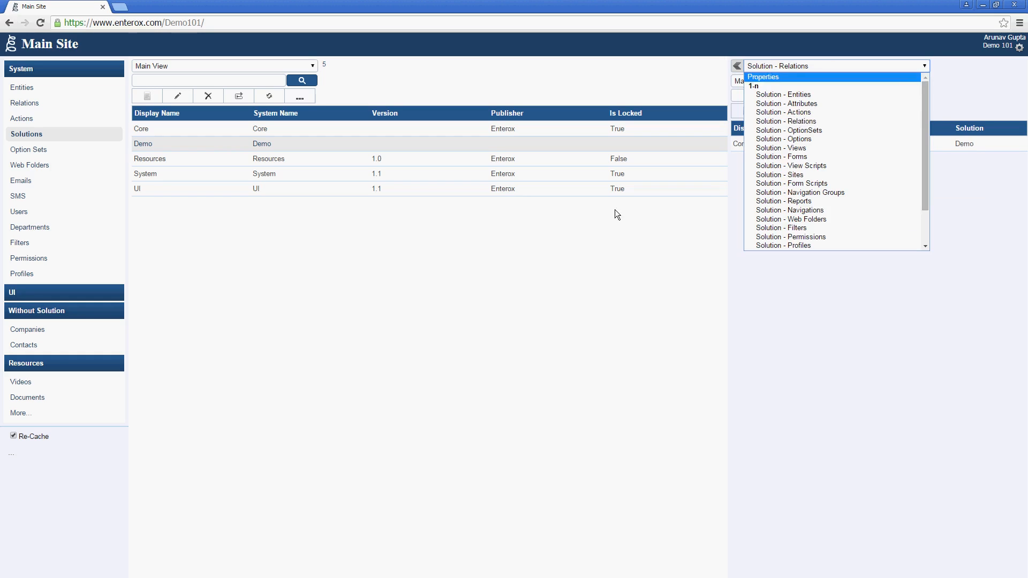
pyautogui.click(603, 283)
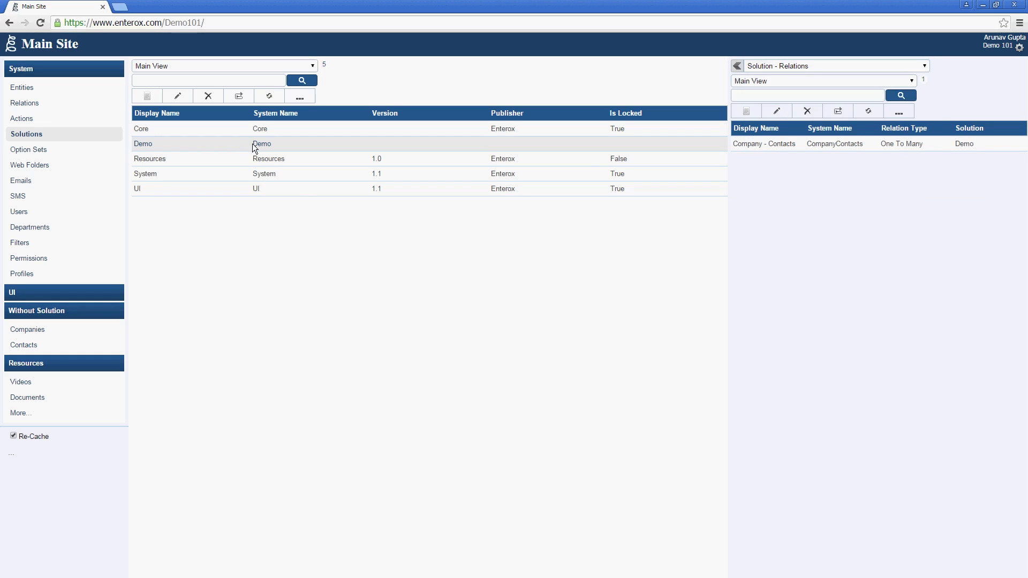
# Step: Export the Demo solution unlocked as Demo.zip
pyautogui.click(301, 99)
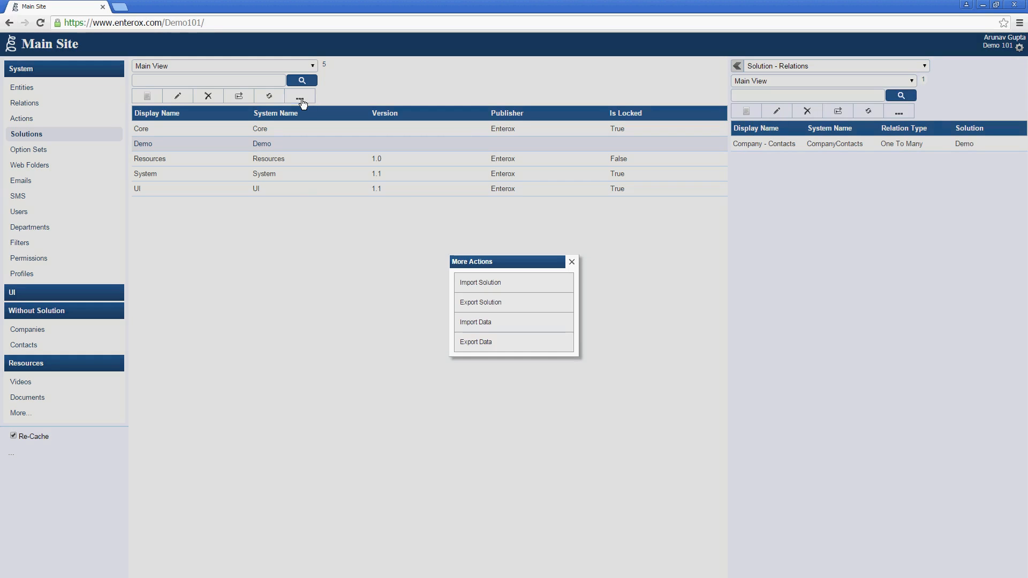
pyautogui.click(483, 310)
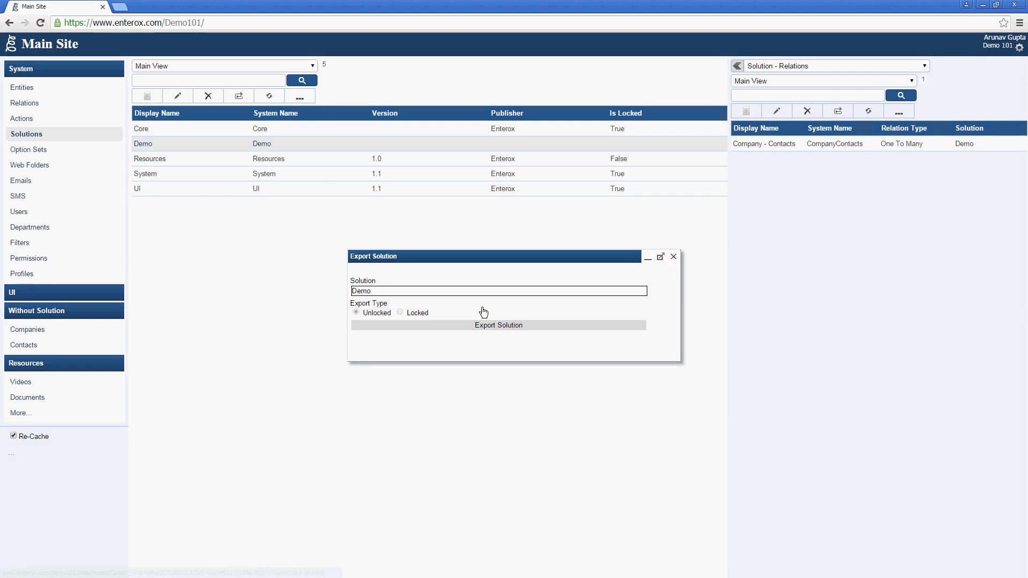
pyautogui.click(445, 324)
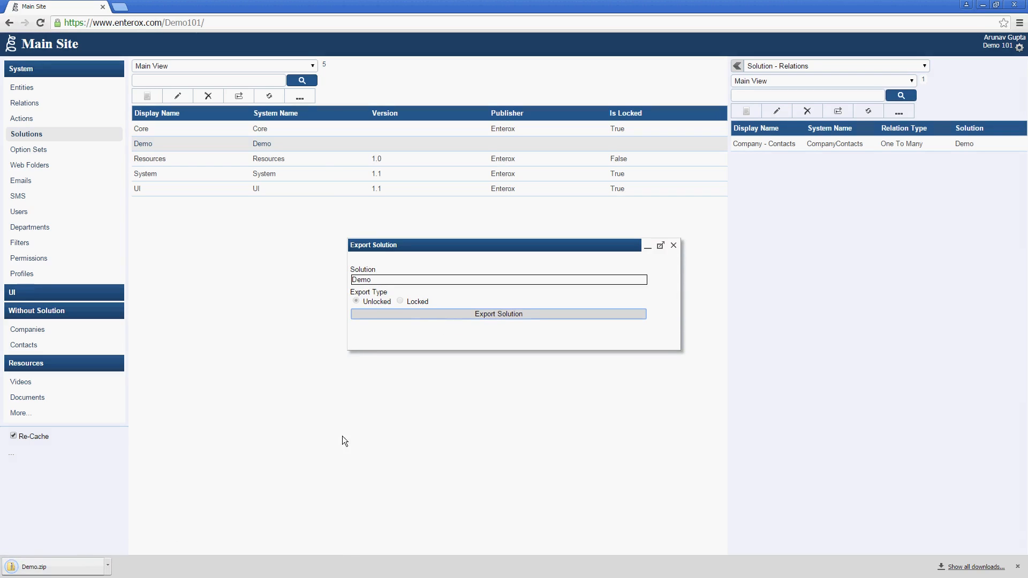
pyautogui.click(673, 246)
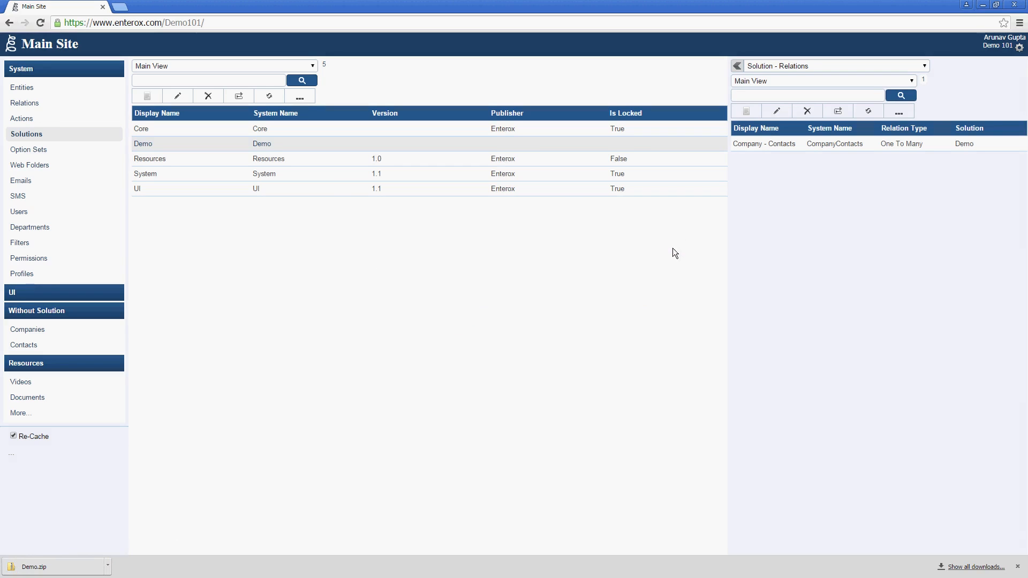
# Step: Browse the Solution Store's Business, Catalog, Sales and Marketing solutions via Import Solution
pyautogui.click(297, 97)
pyautogui.click(503, 276)
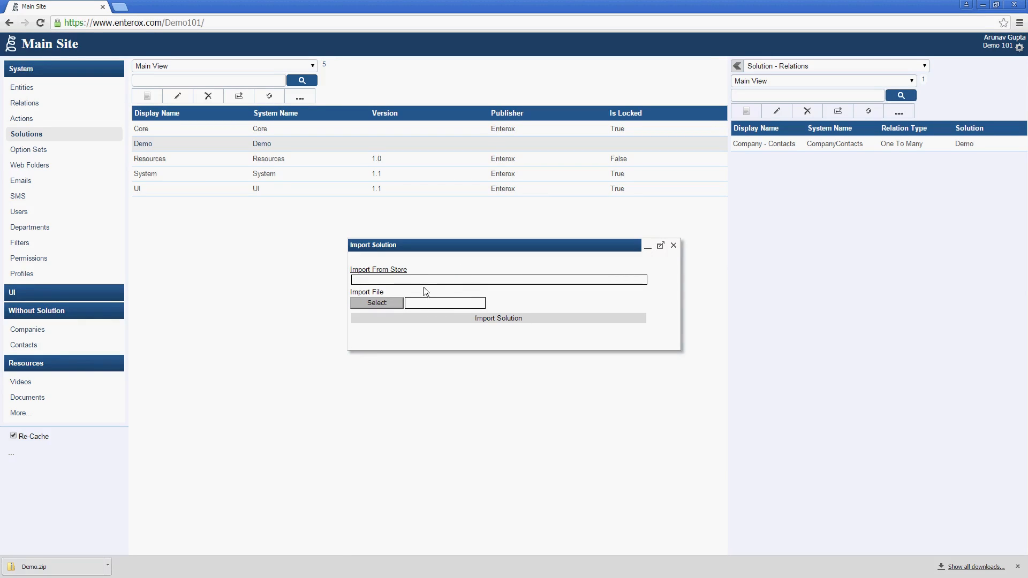
pyautogui.click(400, 279)
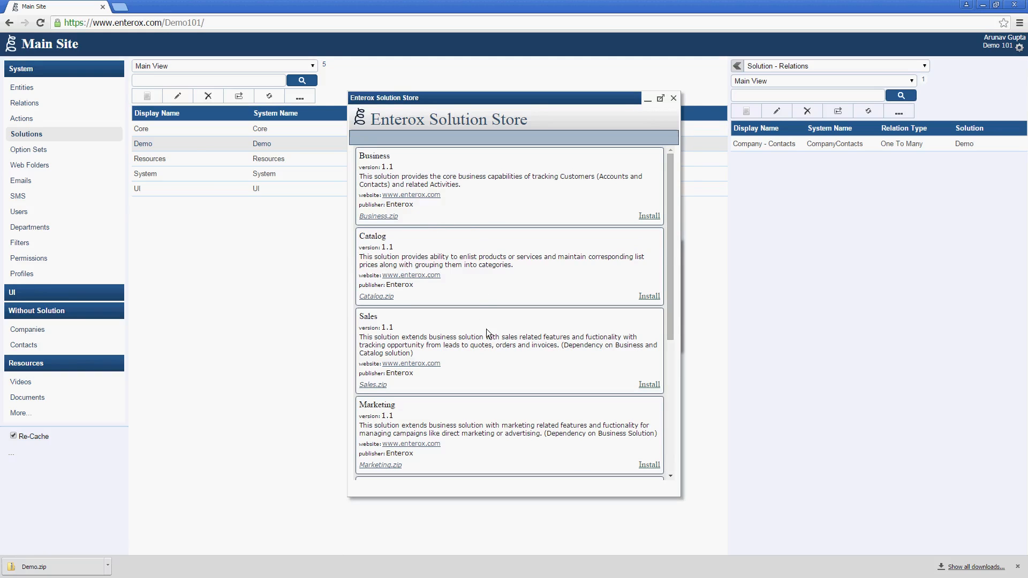
pyautogui.scroll(-5, 500, 326)
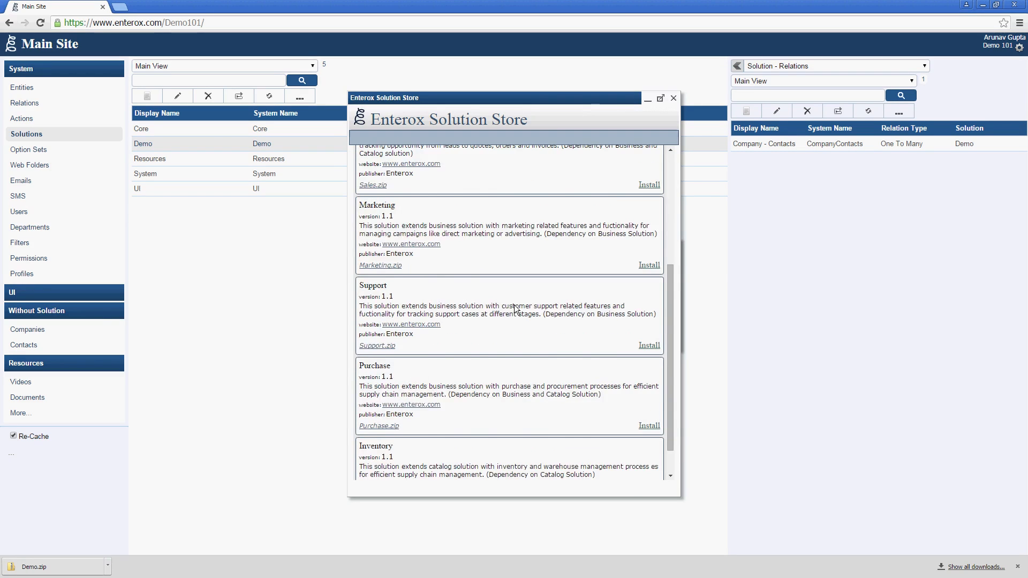
pyautogui.scroll(5, 515, 305)
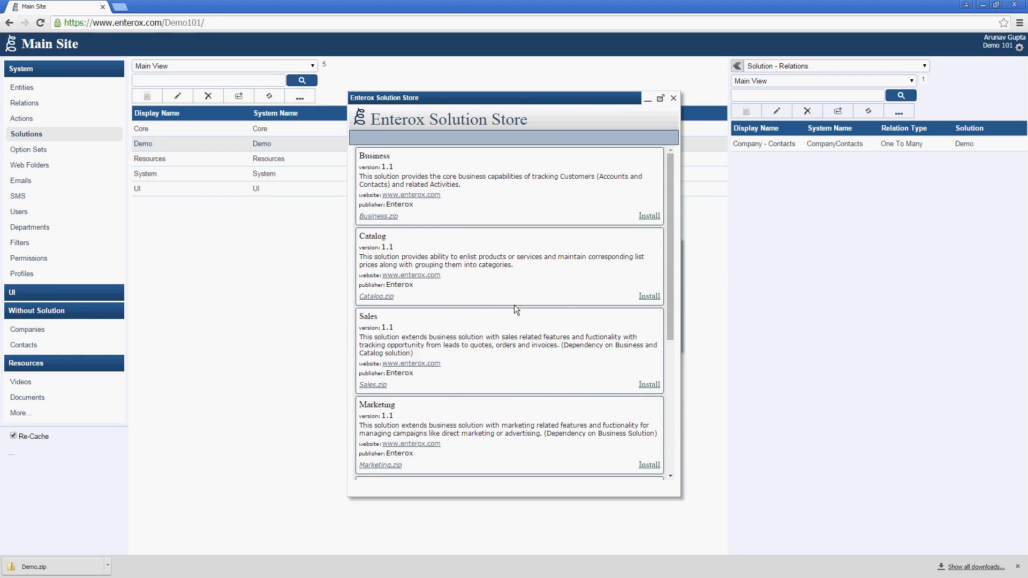